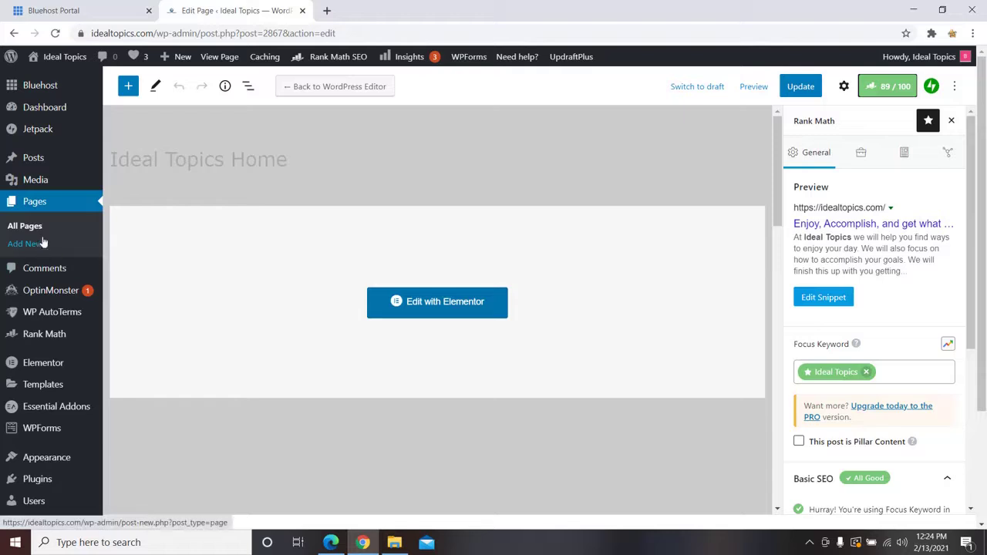
- Open the site's list of installed plugins and go to the plugin search field
{"action": "scroll", "coordinate": [44, 241], "scroll_direction": "down", "scroll_amount": 2}
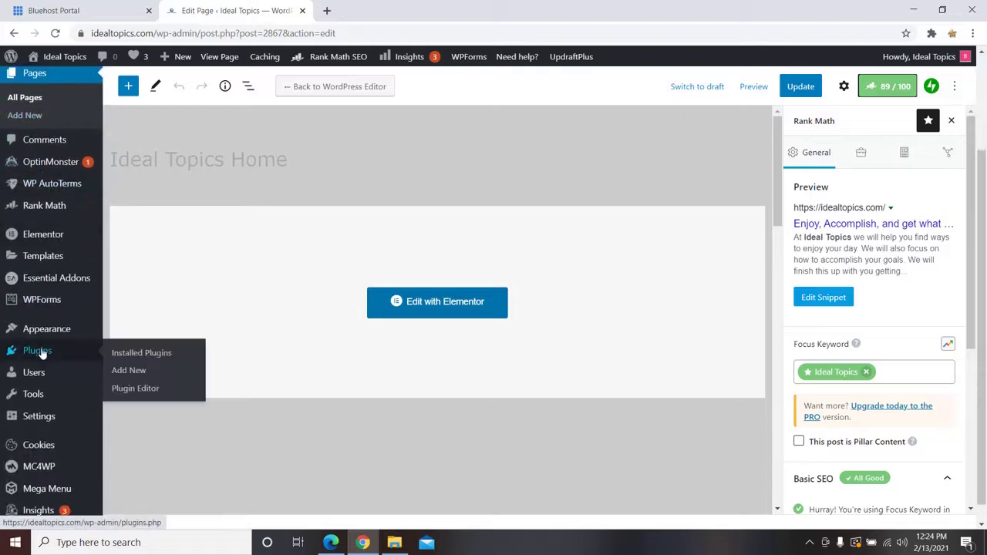
{"action": "left_click", "coordinate": [42, 352]}
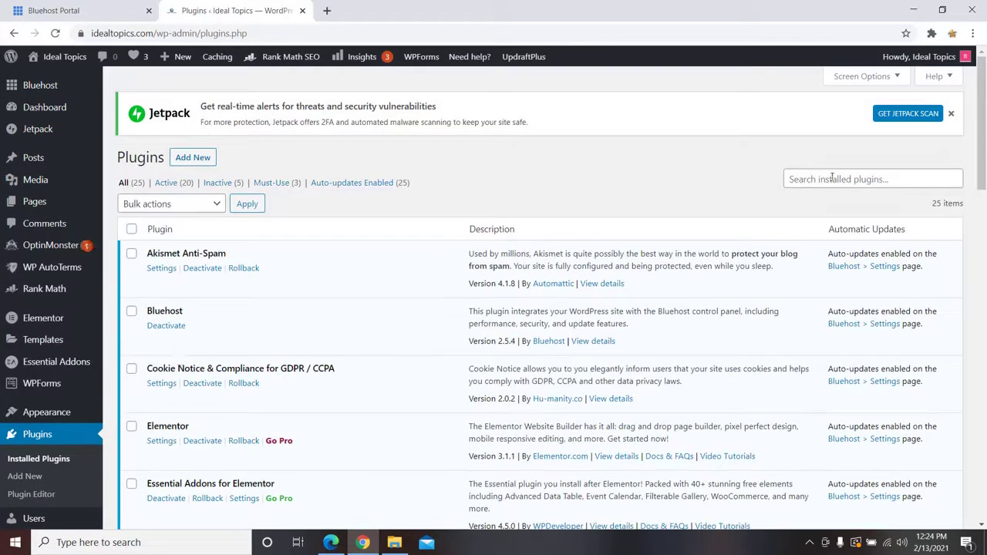
{"action": "left_click", "coordinate": [840, 175]}
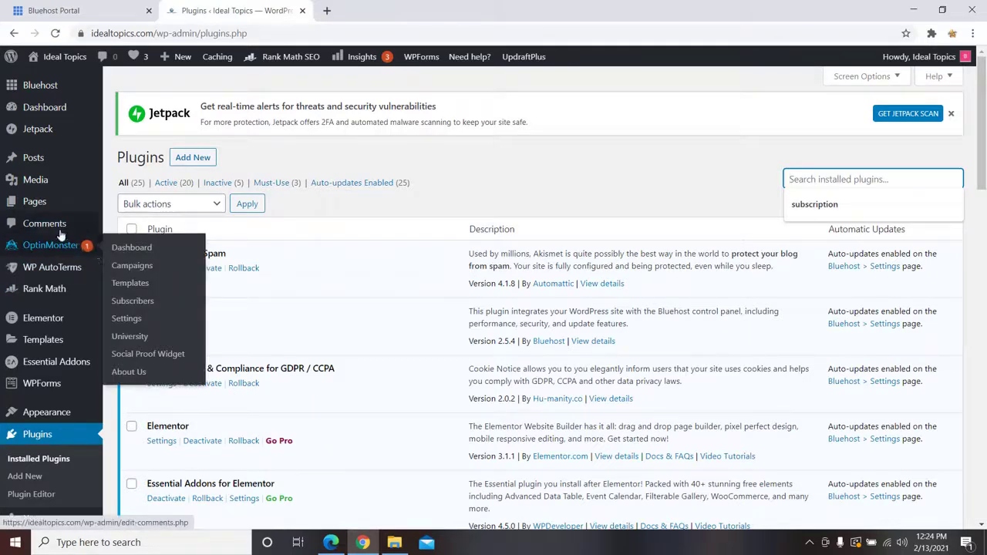
- Find the Ideal Topics Home front page among the site's pages and open it for editing with Elementor
{"action": "left_click", "coordinate": [34, 203]}
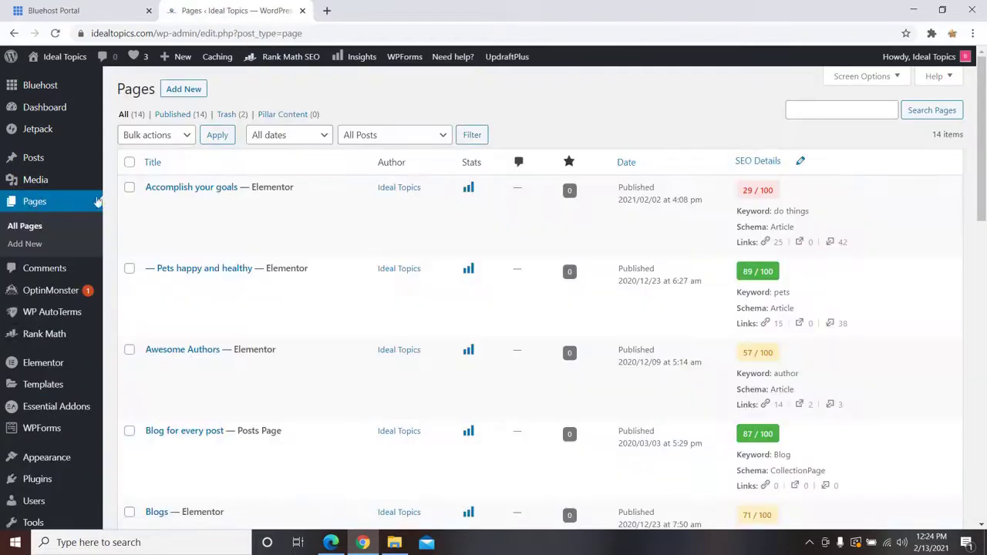
{"action": "scroll", "coordinate": [254, 261], "scroll_direction": "down", "scroll_amount": 4}
{"action": "scroll", "coordinate": [255, 261], "scroll_direction": "down", "scroll_amount": 5}
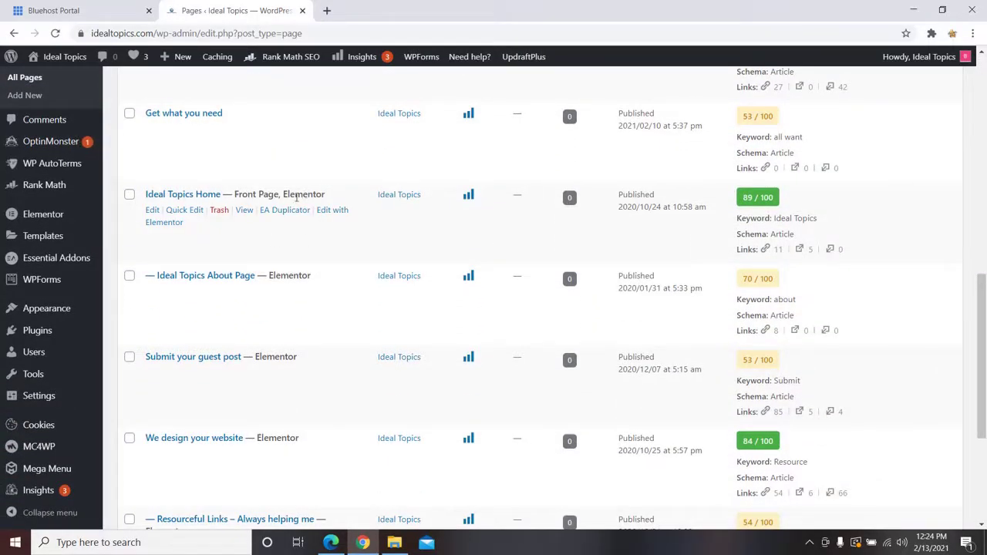
{"action": "left_click", "coordinate": [337, 216]}
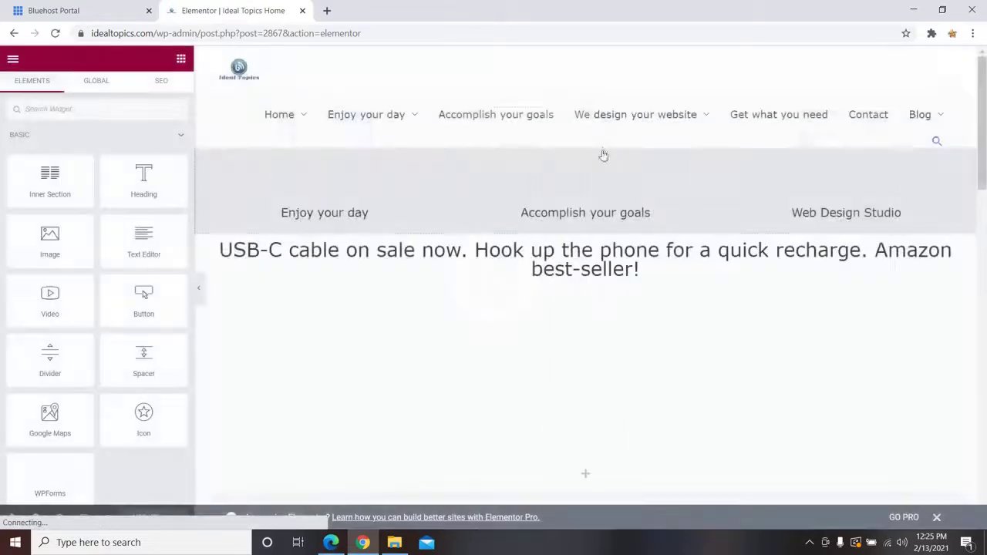
- Add the Essential Addons Post Grid widget between the Amazon cable ad and the "Submit Your Guest Post Here" section
{"action": "scroll", "coordinate": [424, 255], "scroll_direction": "down", "scroll_amount": 3}
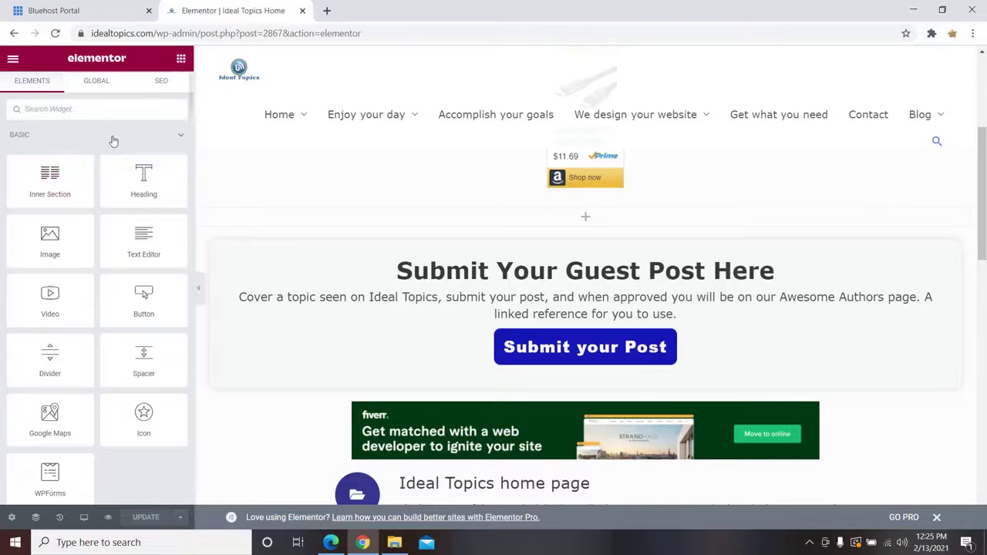
{"action": "scroll", "coordinate": [61, 166], "scroll_direction": "down", "scroll_amount": 3}
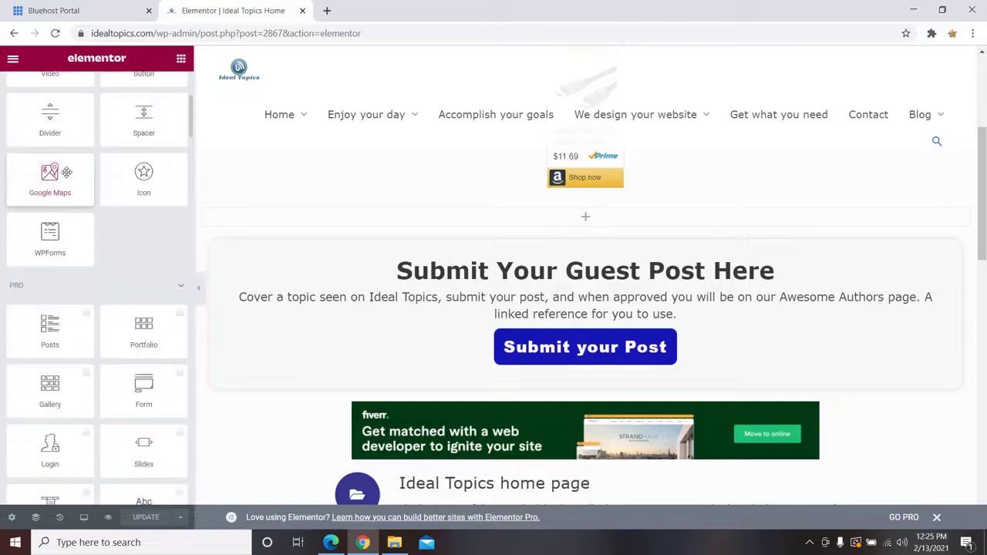
{"action": "scroll", "coordinate": [68, 176], "scroll_direction": "down", "scroll_amount": 3}
{"action": "scroll", "coordinate": [68, 182], "scroll_direction": "down", "scroll_amount": 3}
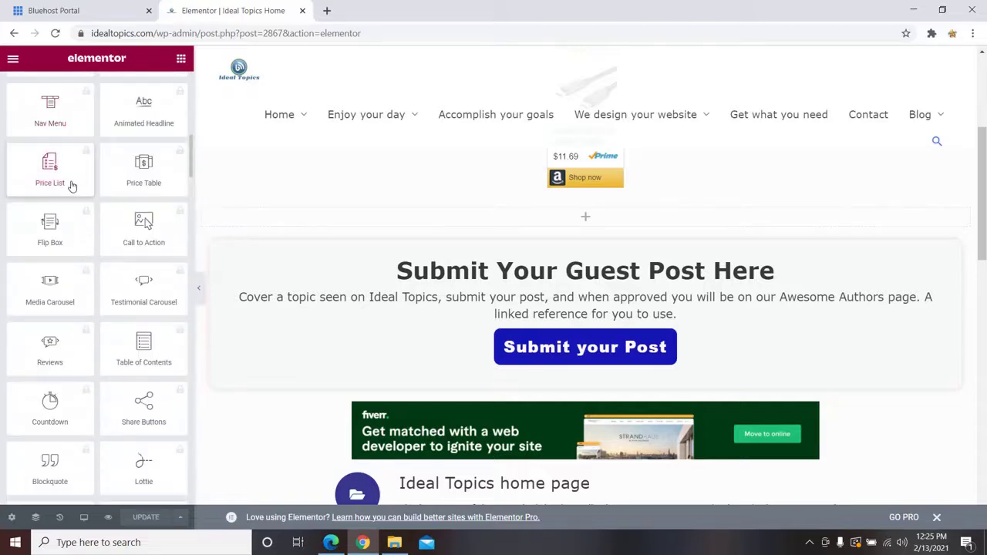
{"action": "scroll", "coordinate": [75, 192], "scroll_direction": "down", "scroll_amount": 2}
{"action": "scroll", "coordinate": [77, 193], "scroll_direction": "down", "scroll_amount": 3}
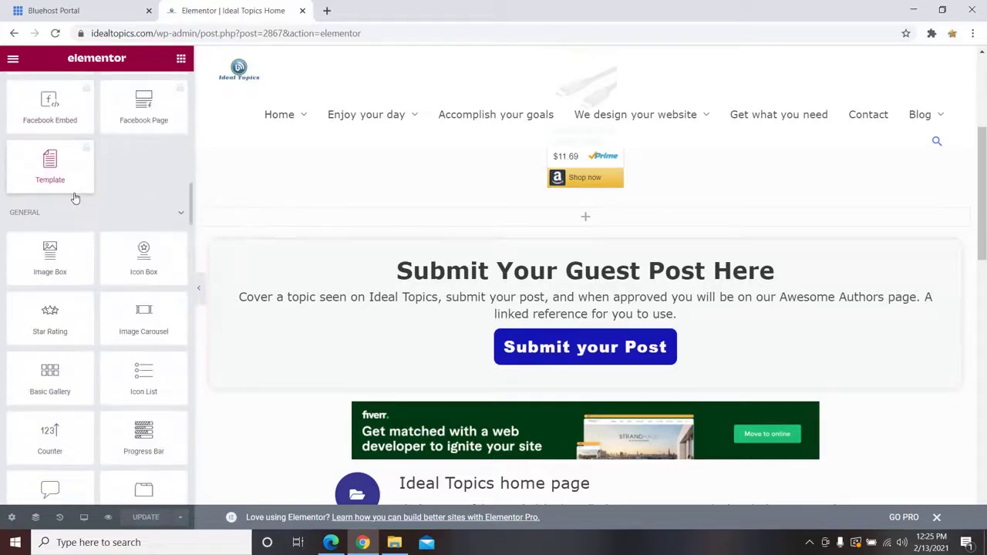
{"action": "scroll", "coordinate": [92, 205], "scroll_direction": "down", "scroll_amount": 3}
{"action": "scroll", "coordinate": [95, 206], "scroll_direction": "down", "scroll_amount": 2}
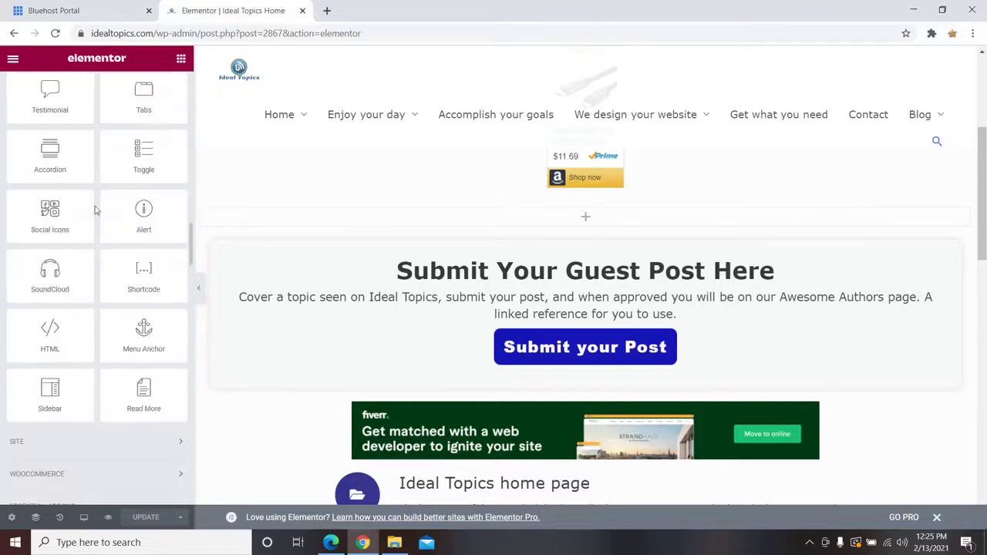
{"action": "scroll", "coordinate": [105, 263], "scroll_direction": "down", "scroll_amount": 3}
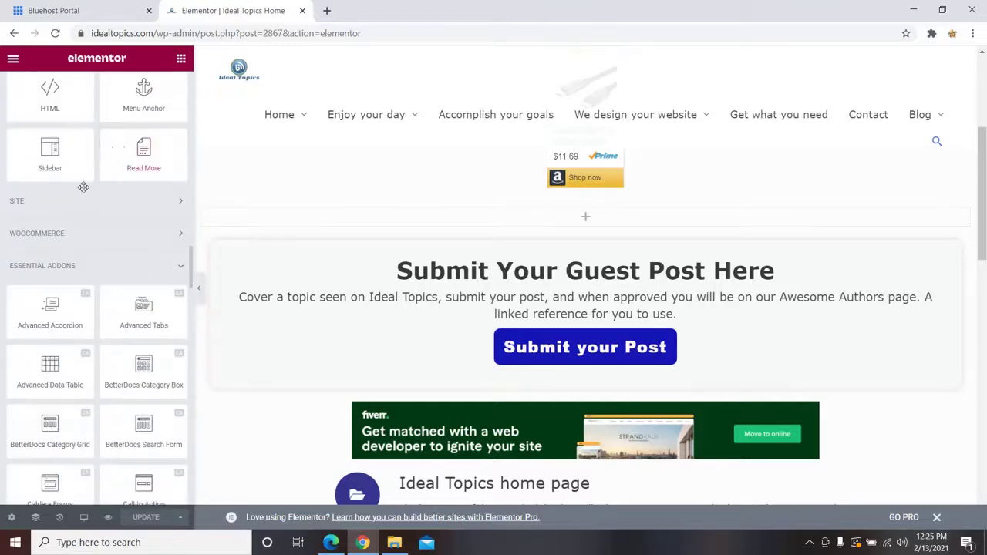
{"action": "scroll", "coordinate": [81, 207], "scroll_direction": "down", "scroll_amount": 1}
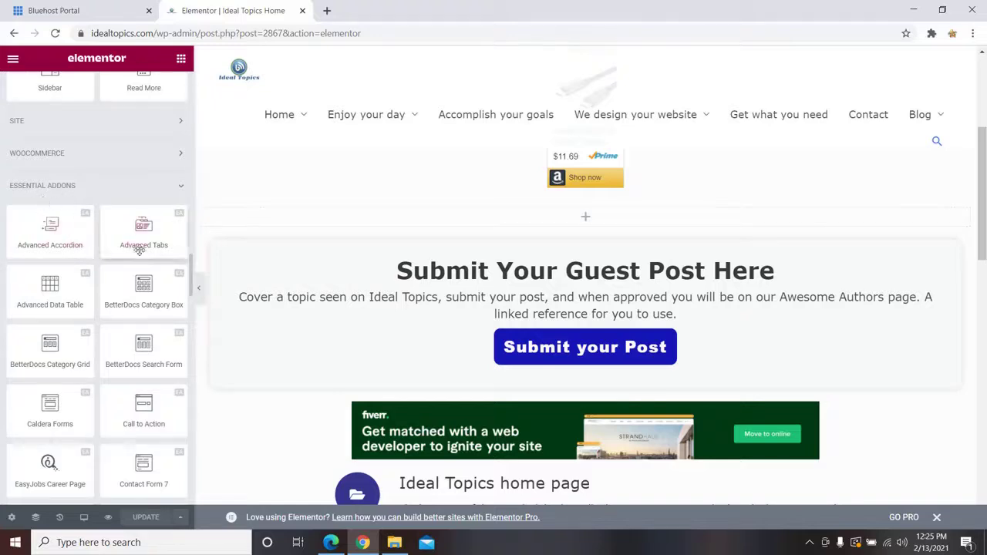
{"action": "scroll", "coordinate": [145, 309], "scroll_direction": "down", "scroll_amount": 1}
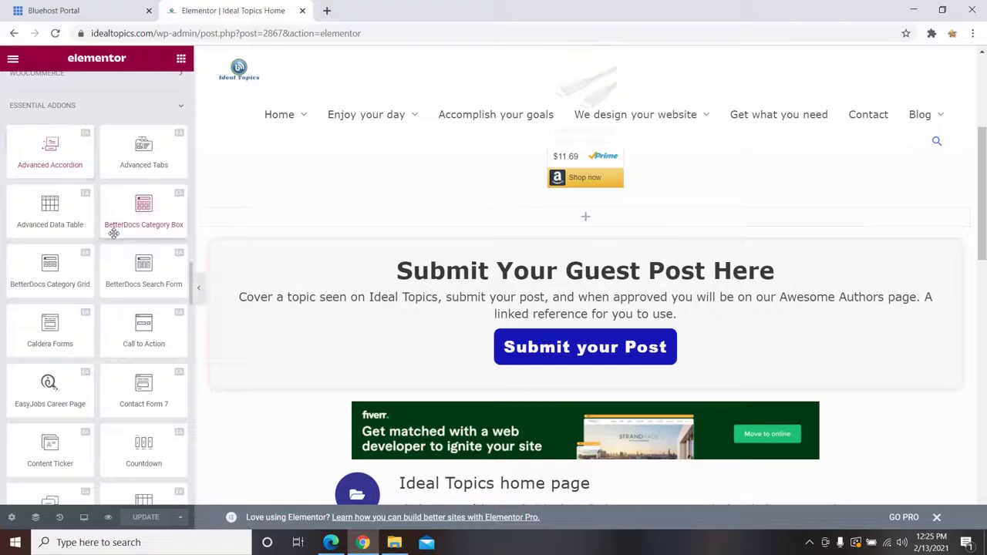
{"action": "scroll", "coordinate": [123, 231], "scroll_direction": "down", "scroll_amount": 2}
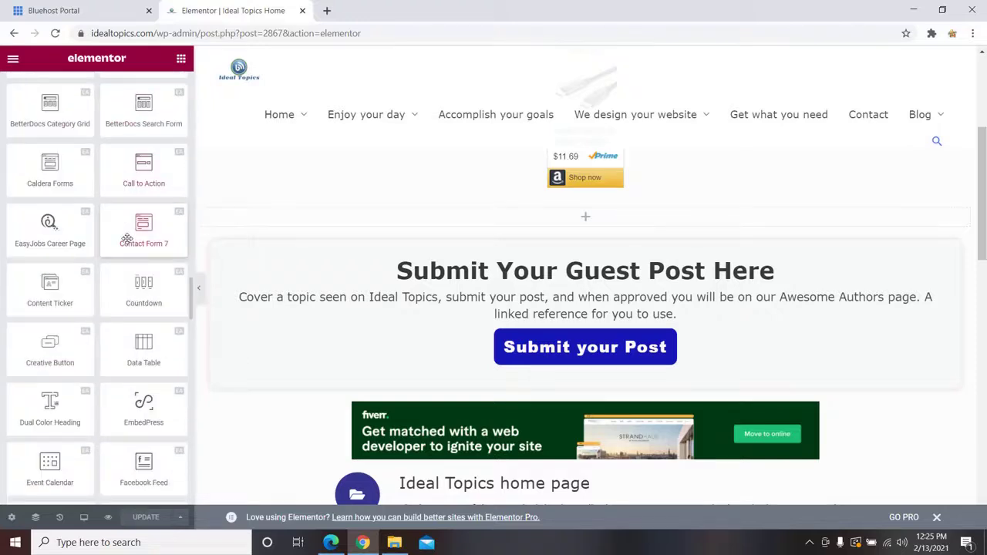
{"action": "scroll", "coordinate": [126, 239], "scroll_direction": "down", "scroll_amount": 5}
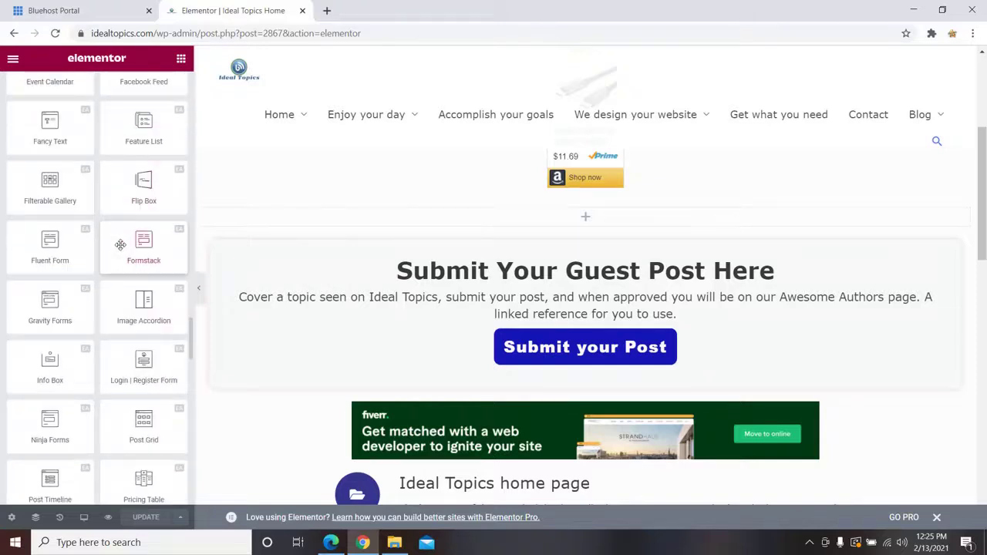
{"action": "scroll", "coordinate": [120, 245], "scroll_direction": "down", "scroll_amount": 1}
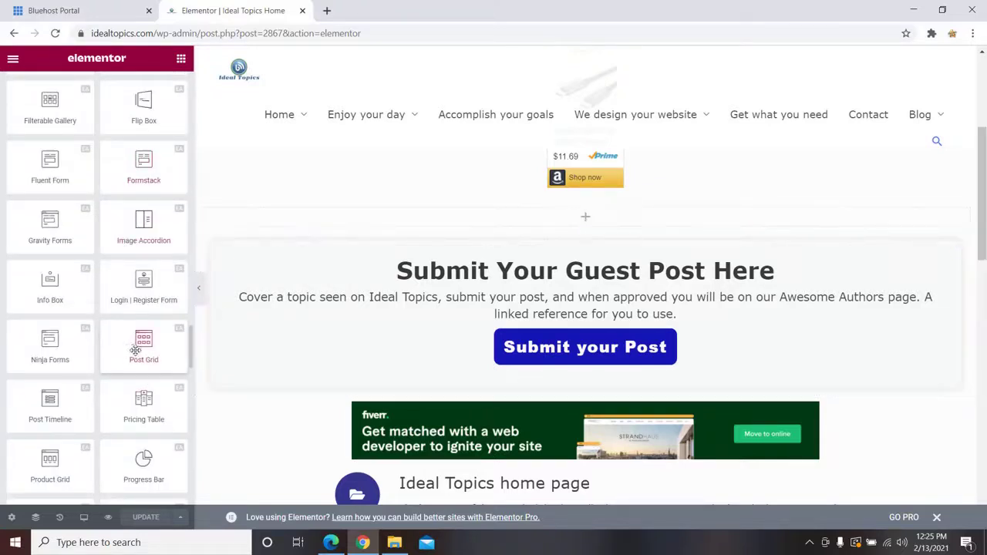
{"action": "left_click_drag", "start_coordinate": [135, 351], "coordinate": [596, 218]}
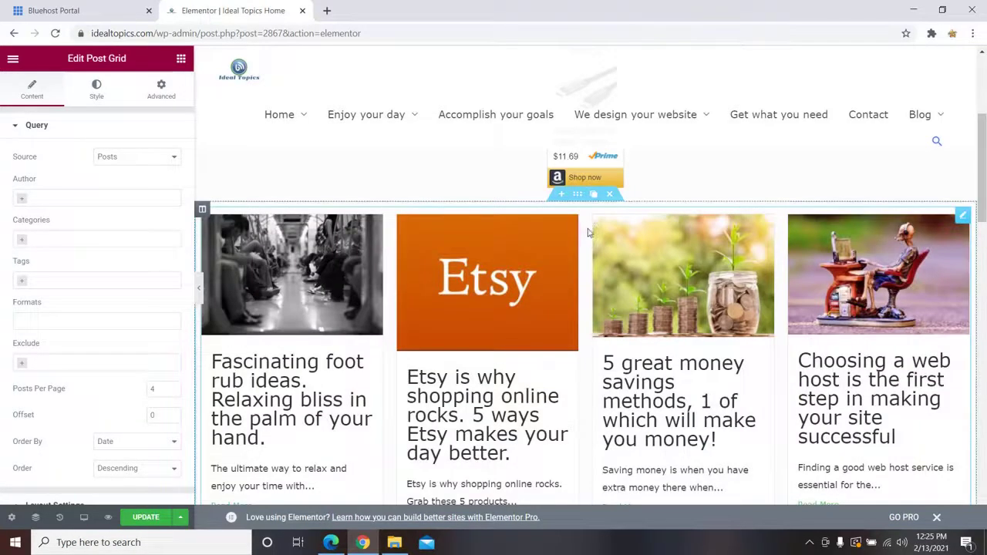
- Restrict the post grid's query to the "accomplish your goals" category
{"action": "scroll", "coordinate": [656, 185], "scroll_direction": "up", "scroll_amount": 2}
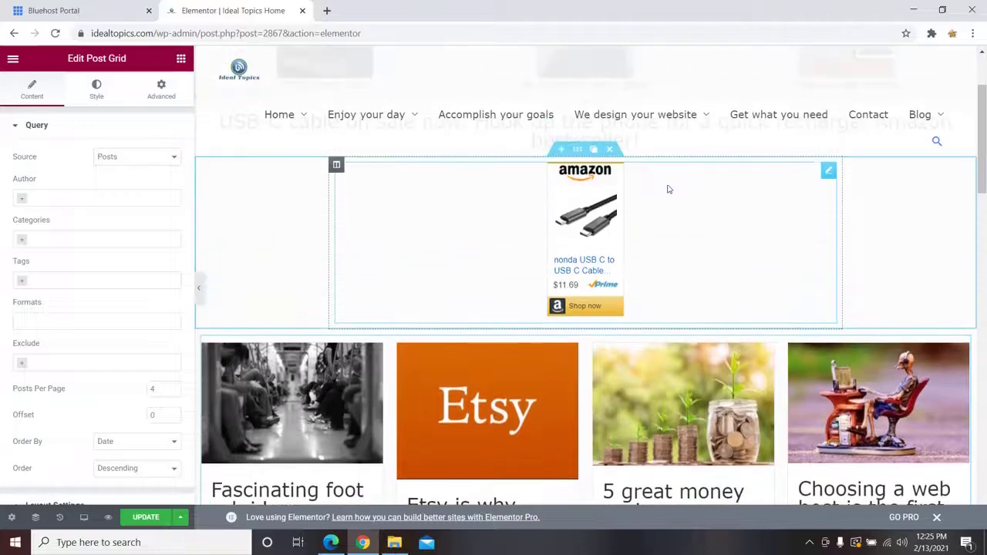
{"action": "scroll", "coordinate": [665, 197], "scroll_direction": "down", "scroll_amount": 2}
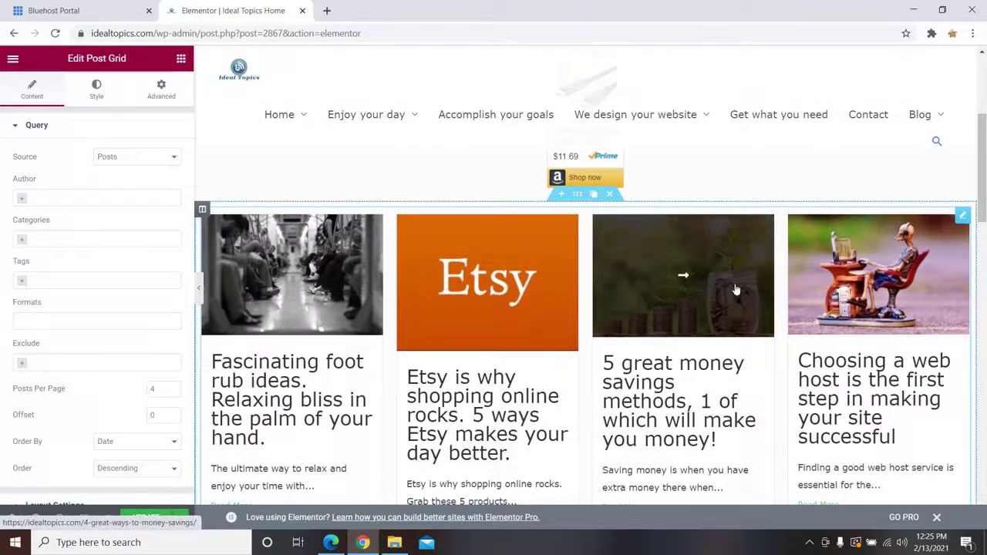
{"action": "scroll", "coordinate": [737, 290], "scroll_direction": "down", "scroll_amount": 5}
{"action": "scroll", "coordinate": [741, 293], "scroll_direction": "up", "scroll_amount": 4}
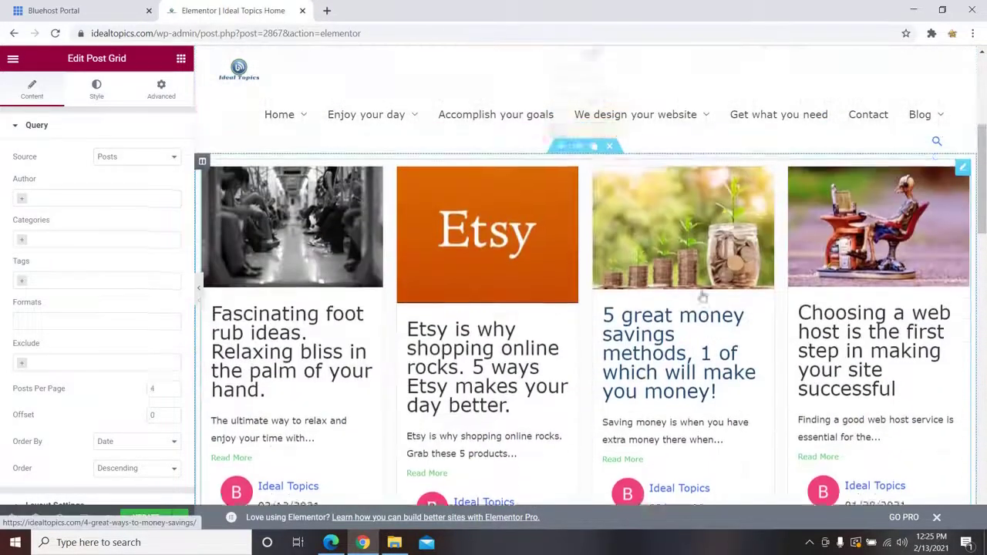
{"action": "scroll", "coordinate": [702, 297], "scroll_direction": "up", "scroll_amount": 1}
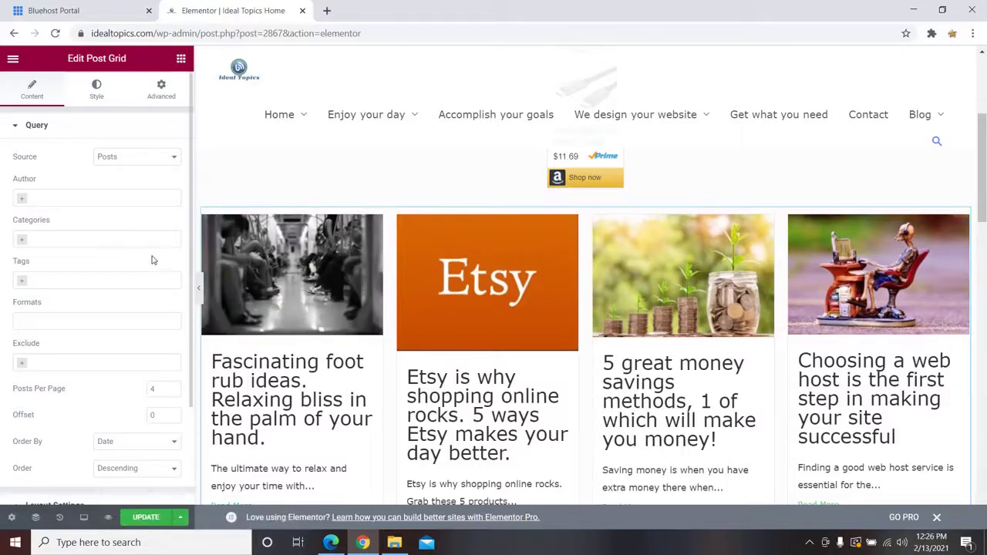
{"action": "left_click", "coordinate": [82, 239]}
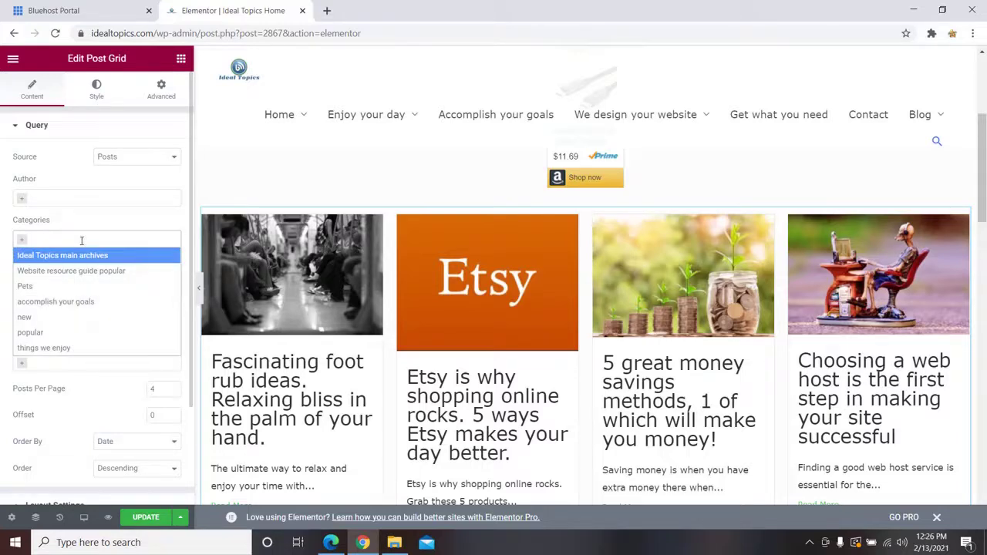
{"action": "left_click", "coordinate": [79, 302]}
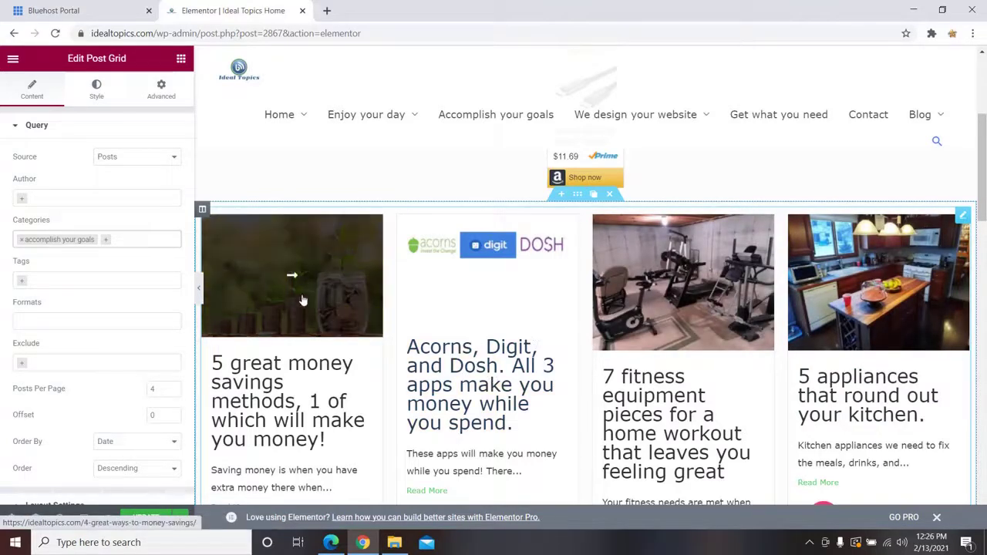
- Set the post grid to 8 posts per page and check the resulting rows on the page
{"action": "scroll", "coordinate": [624, 269], "scroll_direction": "down", "scroll_amount": 3}
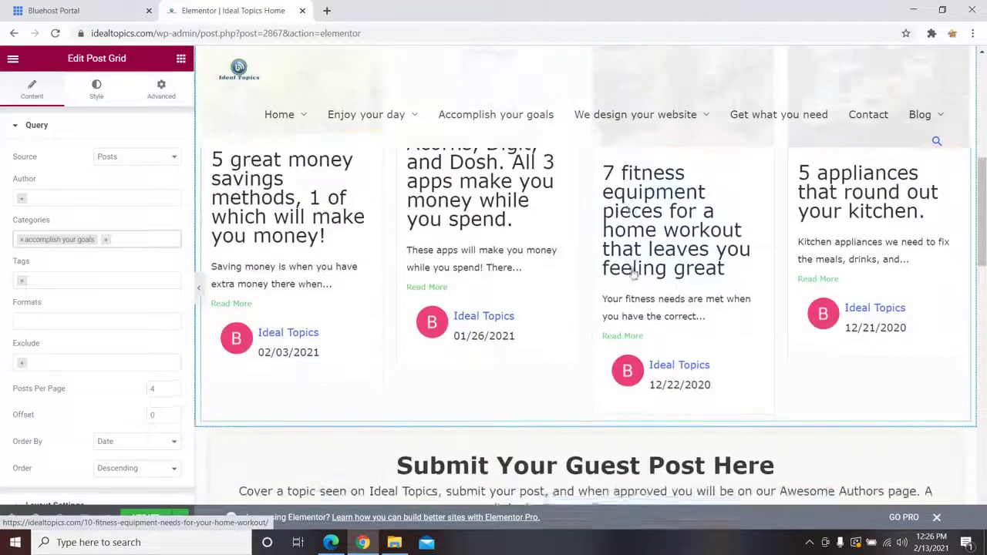
{"action": "scroll", "coordinate": [636, 274], "scroll_direction": "up", "scroll_amount": 4}
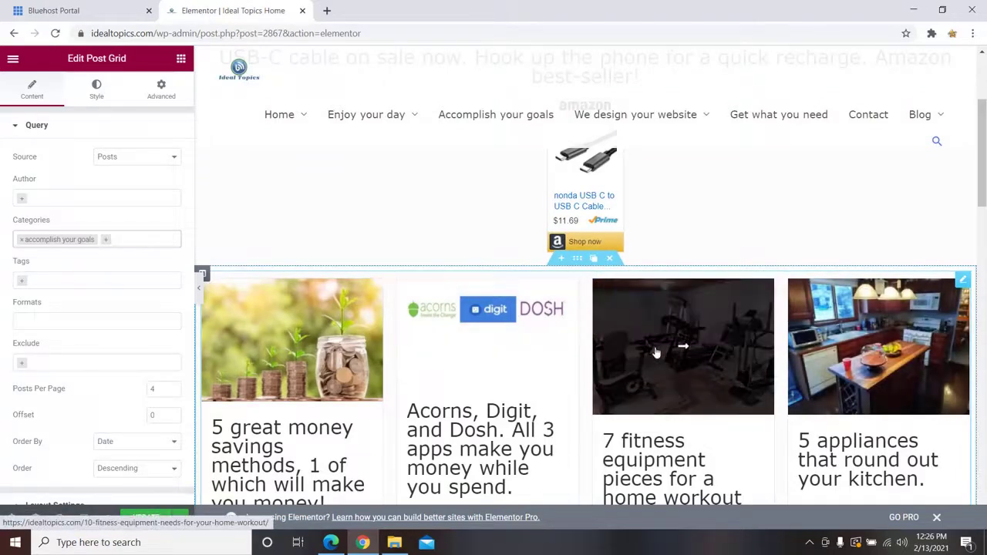
{"action": "scroll", "coordinate": [901, 283], "scroll_direction": "down", "scroll_amount": 1}
{"action": "scroll", "coordinate": [496, 313], "scroll_direction": "down", "scroll_amount": 2}
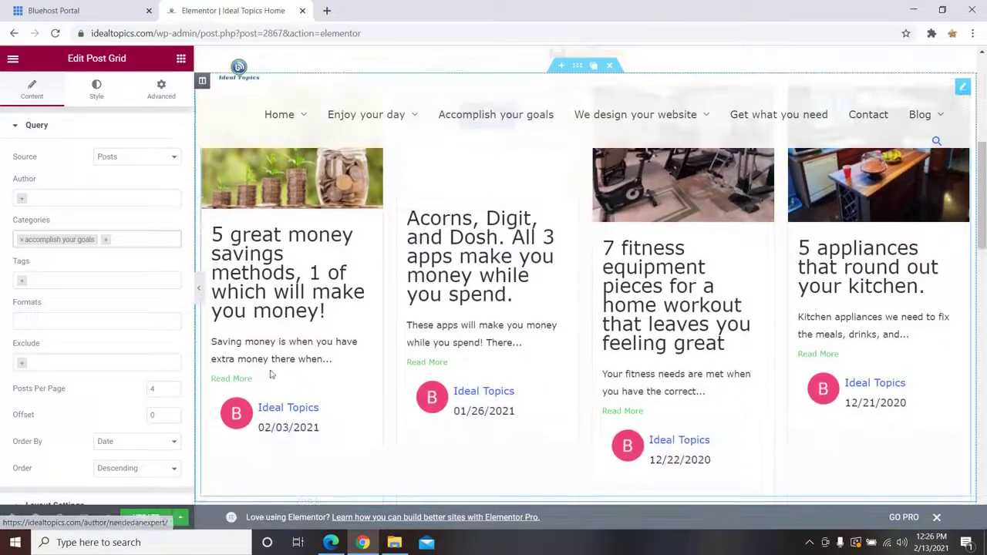
{"action": "scroll", "coordinate": [297, 358], "scroll_direction": "up", "scroll_amount": 1}
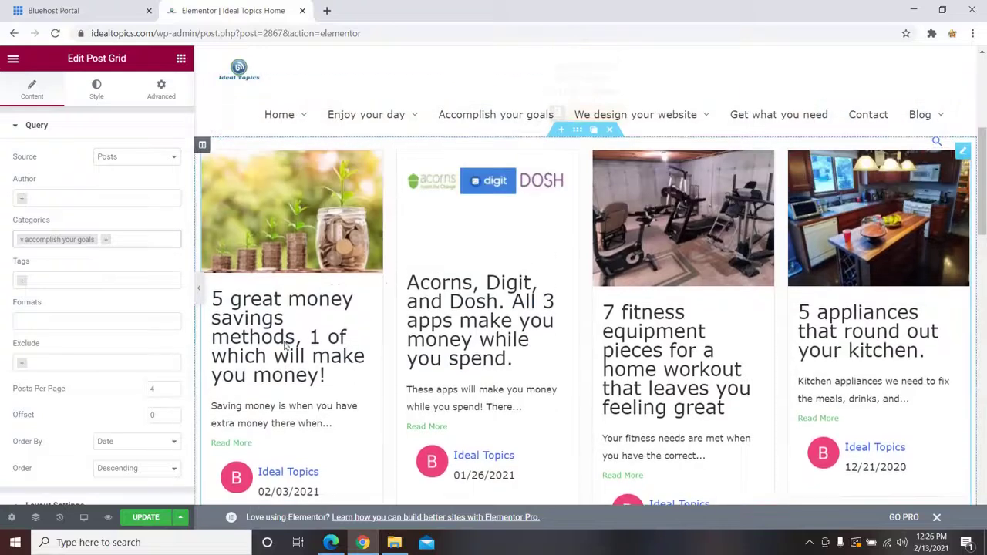
{"action": "scroll", "coordinate": [385, 448], "scroll_direction": "down", "scroll_amount": 1}
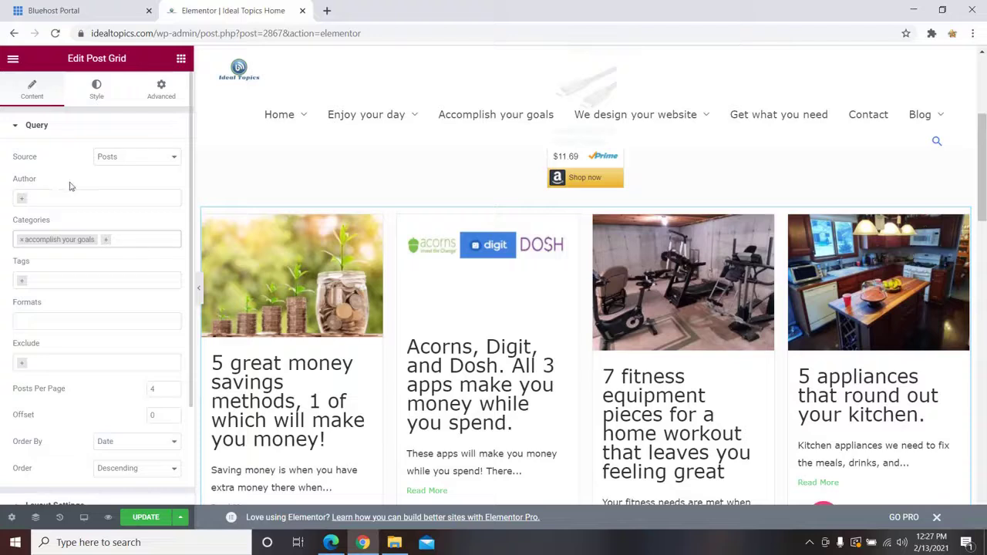
{"action": "scroll", "coordinate": [90, 189], "scroll_direction": "down", "scroll_amount": 3}
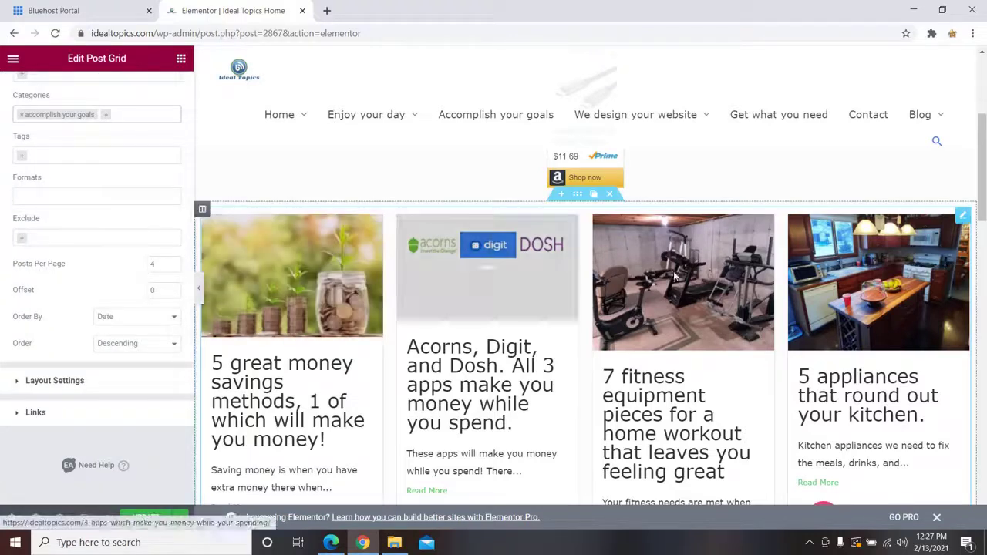
{"action": "scroll", "coordinate": [740, 308], "scroll_direction": "down", "scroll_amount": 3}
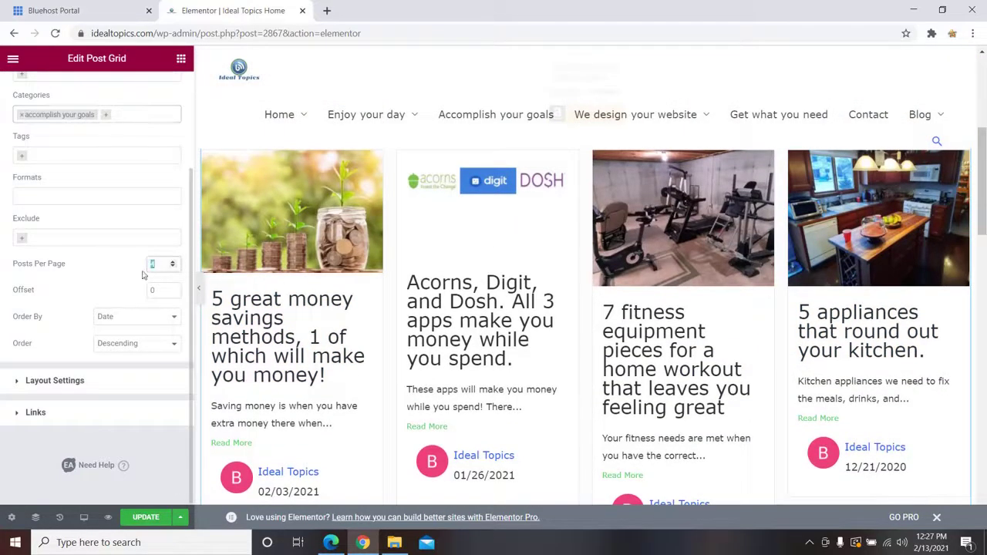
{"action": "type", "text": "8"}
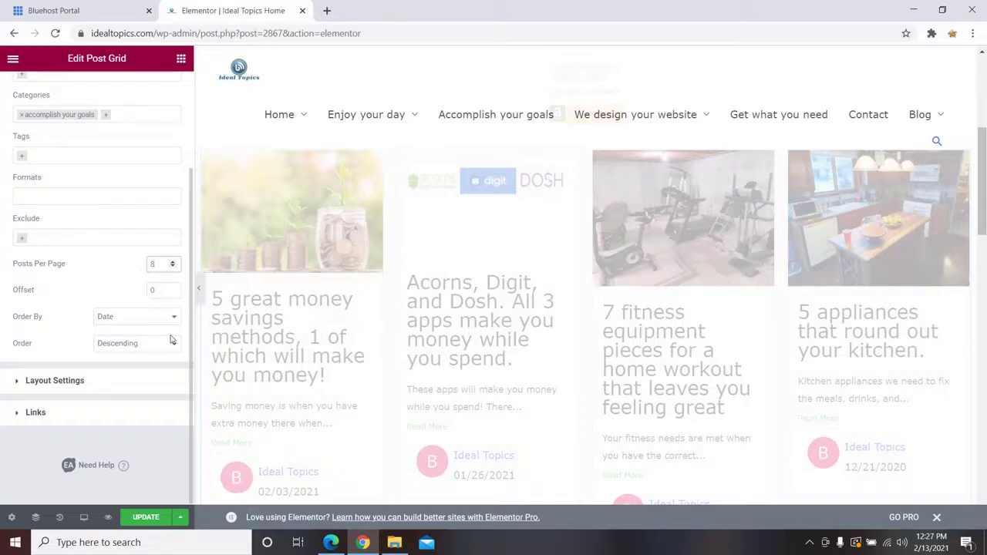
{"action": "scroll", "coordinate": [501, 277], "scroll_direction": "down", "scroll_amount": 2}
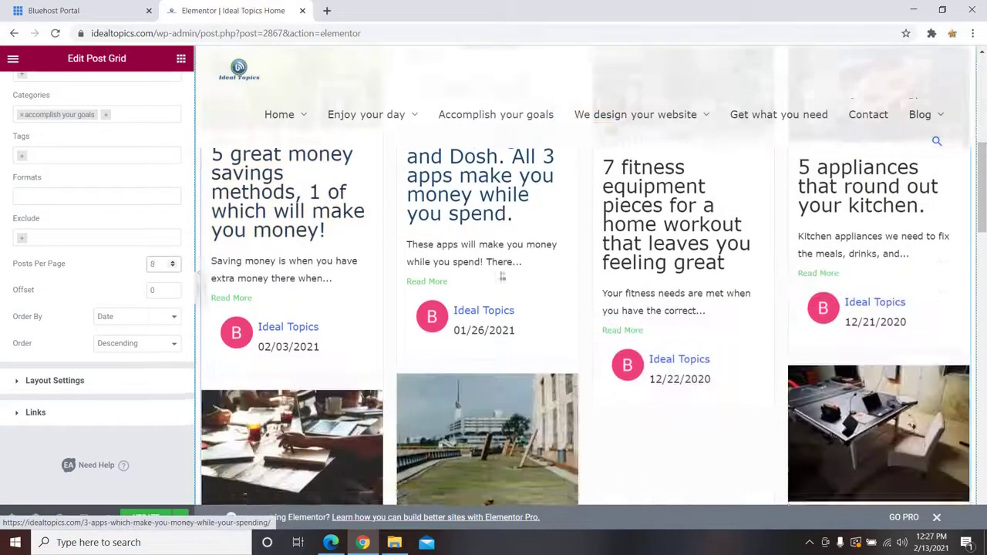
{"action": "scroll", "coordinate": [502, 276], "scroll_direction": "down", "scroll_amount": 3}
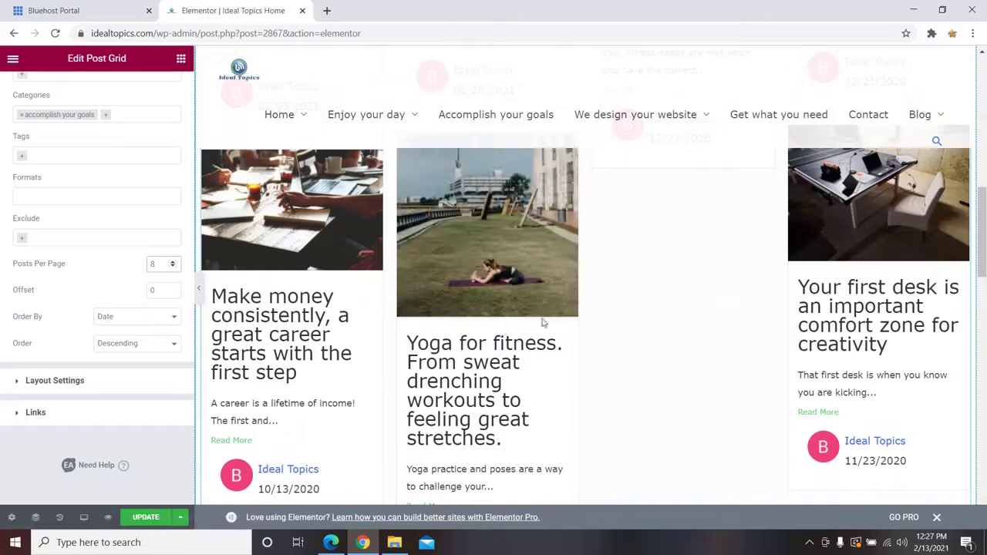
{"action": "scroll", "coordinate": [848, 315], "scroll_direction": "up", "scroll_amount": 4}
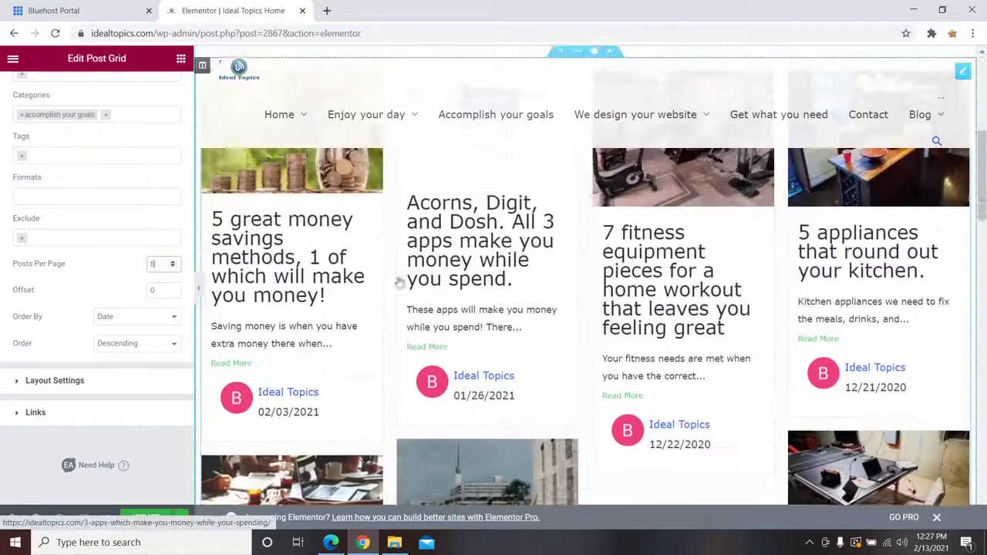
- Add the "things we enjoy" category to the post grid's query and check the posts on the page
{"action": "scroll", "coordinate": [540, 372], "scroll_direction": "down", "scroll_amount": 1}
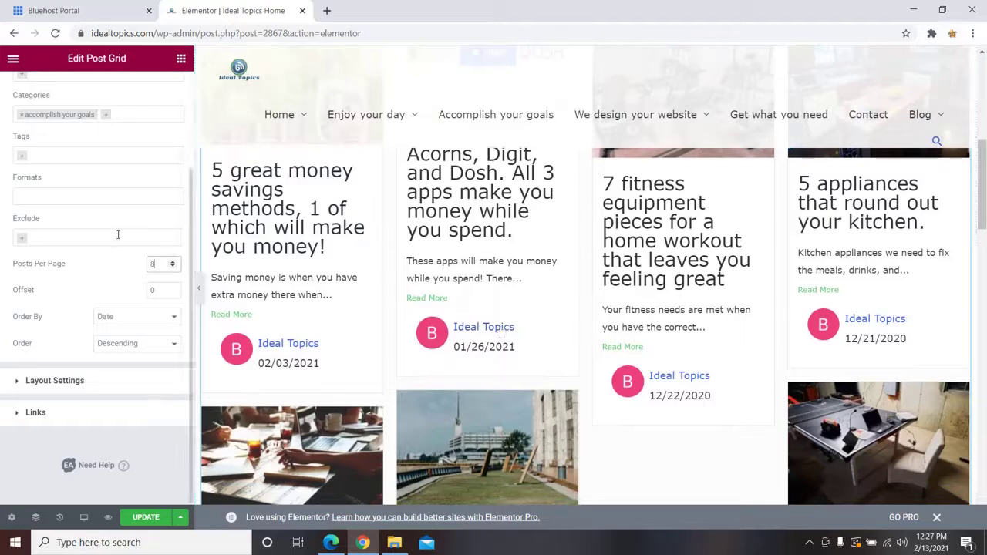
{"action": "scroll", "coordinate": [95, 232], "scroll_direction": "up", "scroll_amount": 1}
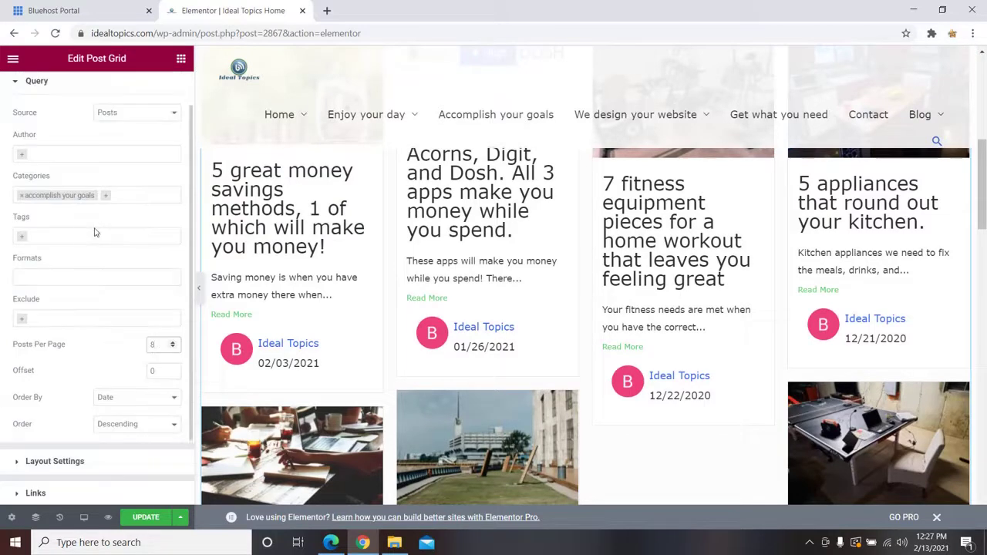
{"action": "left_click", "coordinate": [144, 197]}
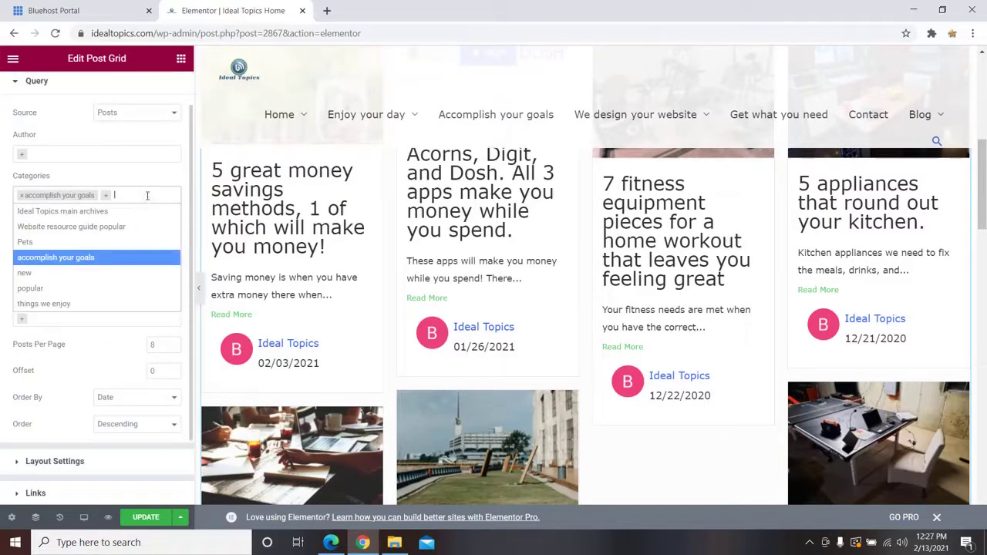
{"action": "left_click", "coordinate": [29, 304]}
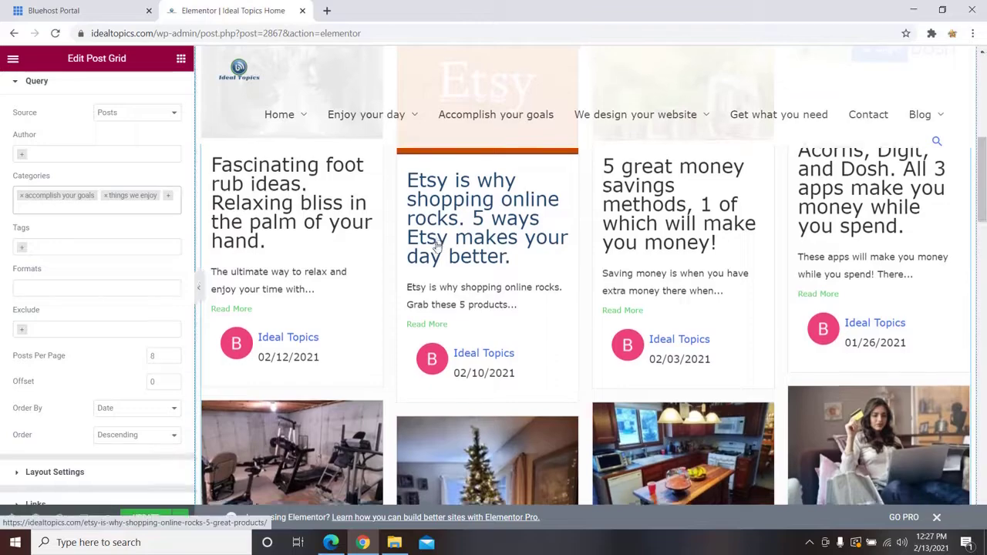
{"action": "scroll", "coordinate": [436, 245], "scroll_direction": "down", "scroll_amount": 3}
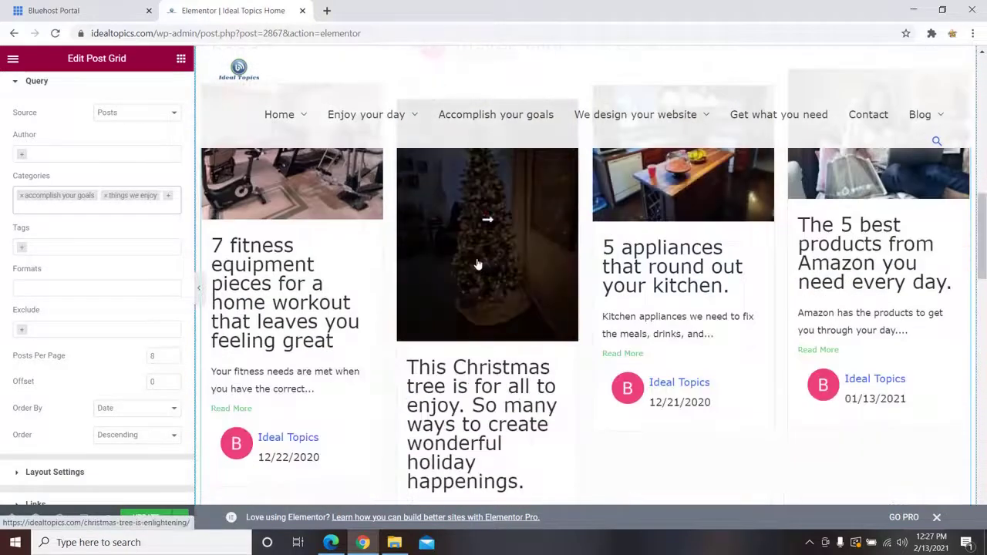
{"action": "scroll", "coordinate": [564, 245], "scroll_direction": "down", "scroll_amount": 3}
{"action": "scroll", "coordinate": [560, 254], "scroll_direction": "up", "scroll_amount": 7}
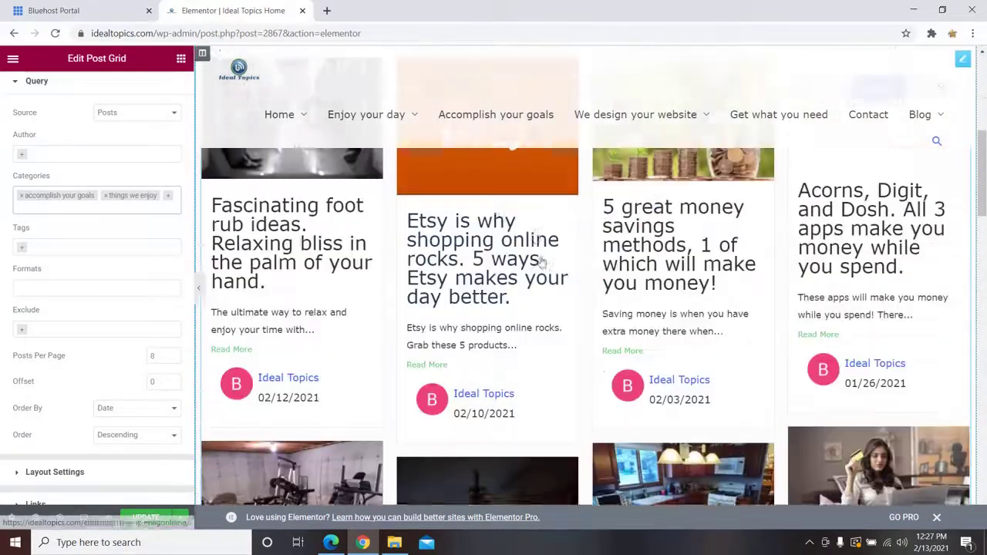
{"action": "scroll", "coordinate": [324, 273], "scroll_direction": "up", "scroll_amount": 2}
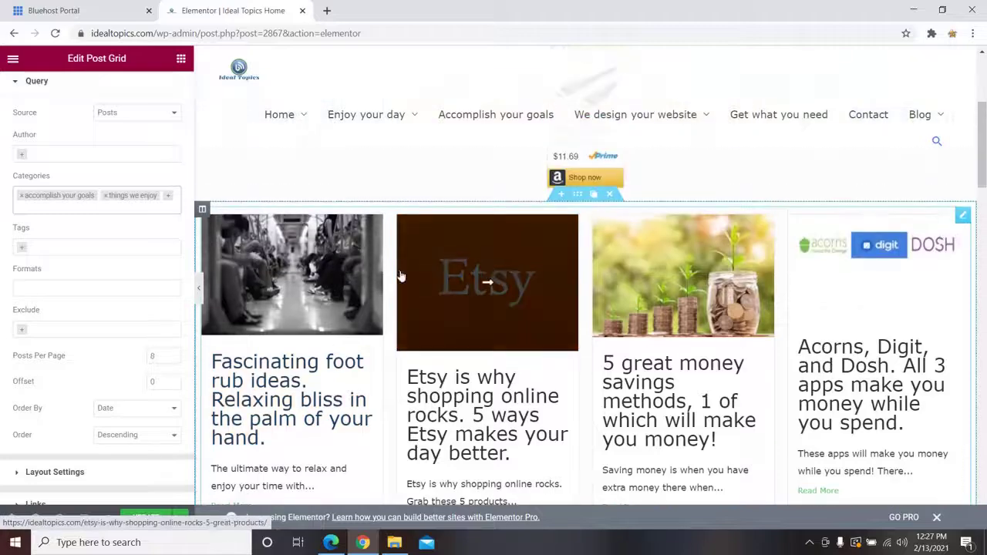
- Try the post grid with 7 posts per page
{"action": "scroll", "coordinate": [424, 290], "scroll_direction": "down", "scroll_amount": 4}
{"action": "scroll", "coordinate": [573, 289], "scroll_direction": "down", "scroll_amount": 4}
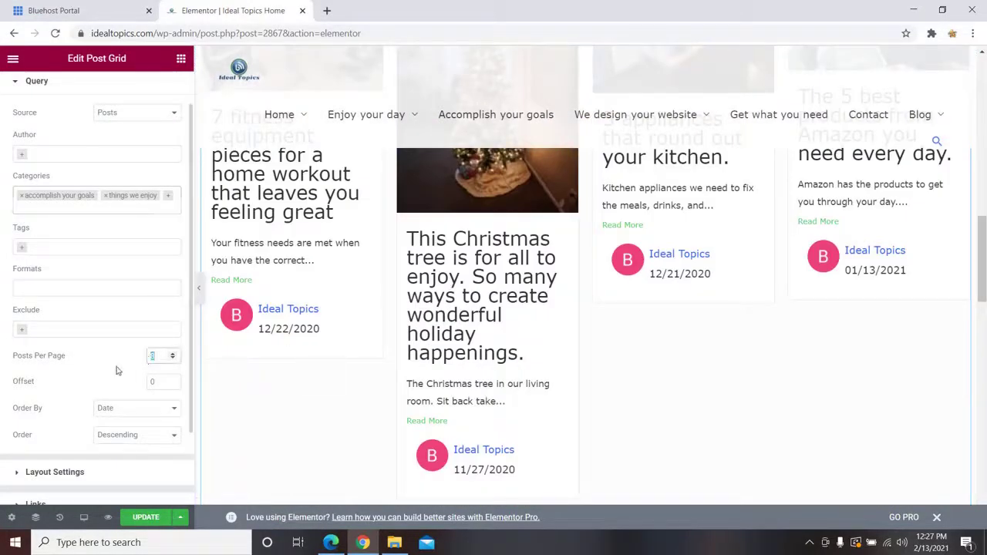
{"action": "type", "text": "7"}
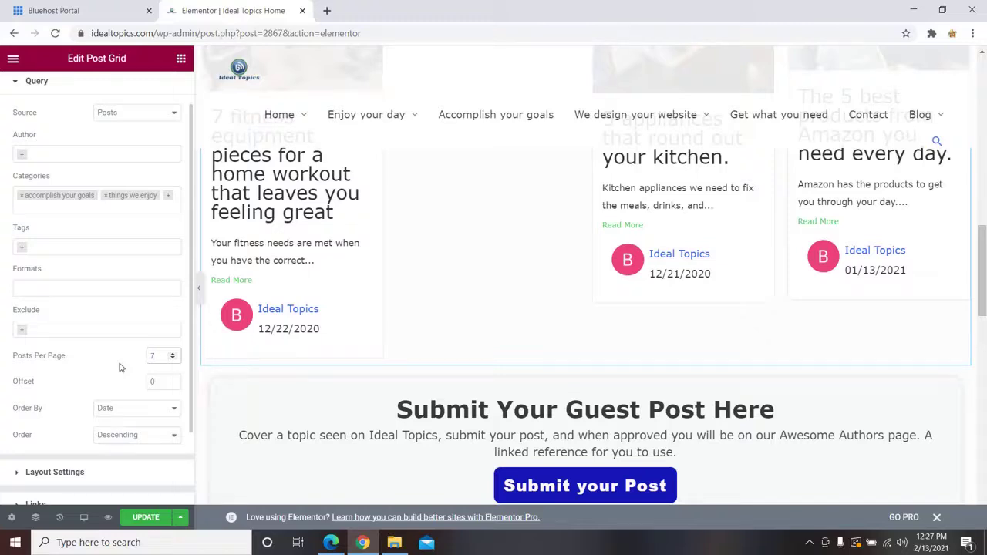
- Set the post grid to 12 posts per page
{"action": "key", "text": "BackSpace"}
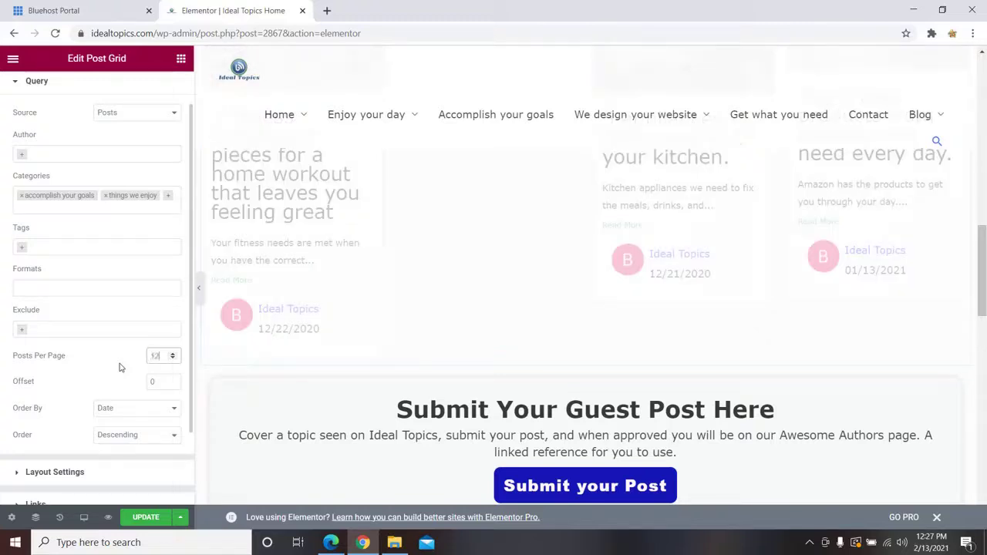
{"action": "left_click", "coordinate": [155, 518]}
{"action": "scroll", "coordinate": [434, 378], "scroll_direction": "down", "scroll_amount": 5}
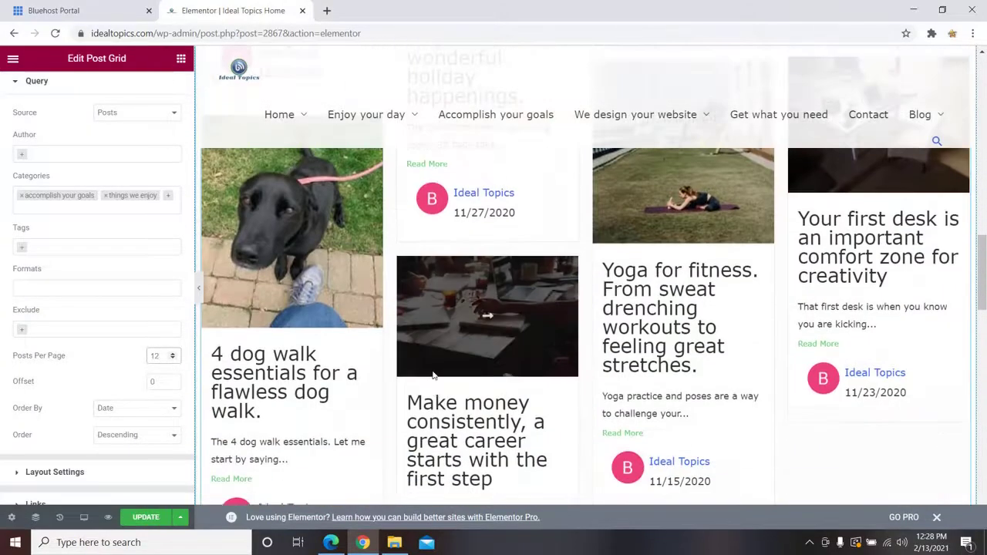
- Examine all rows of the post grid on the page together with its query settings
{"action": "scroll", "coordinate": [434, 378], "scroll_direction": "up", "scroll_amount": 10}
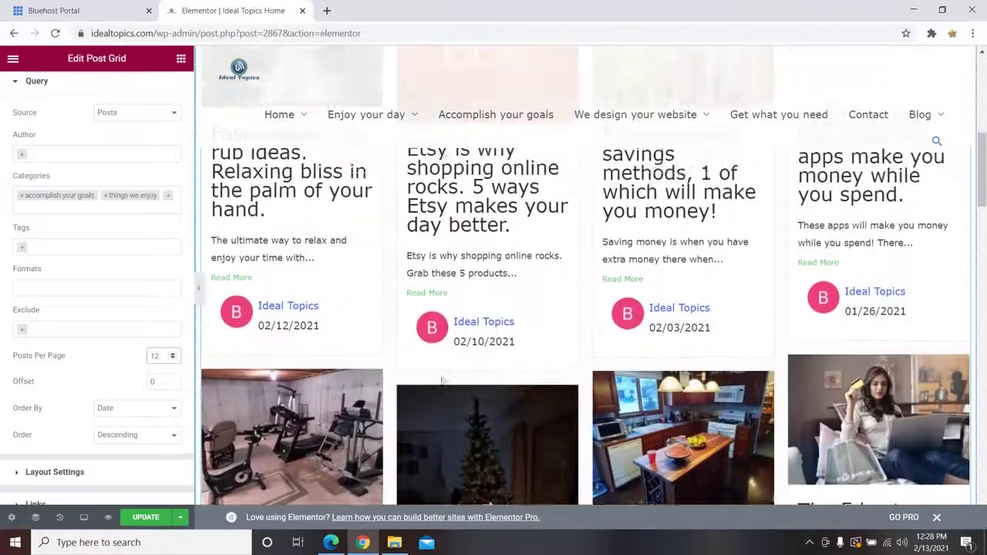
{"action": "scroll", "coordinate": [485, 255], "scroll_direction": "down", "scroll_amount": 10}
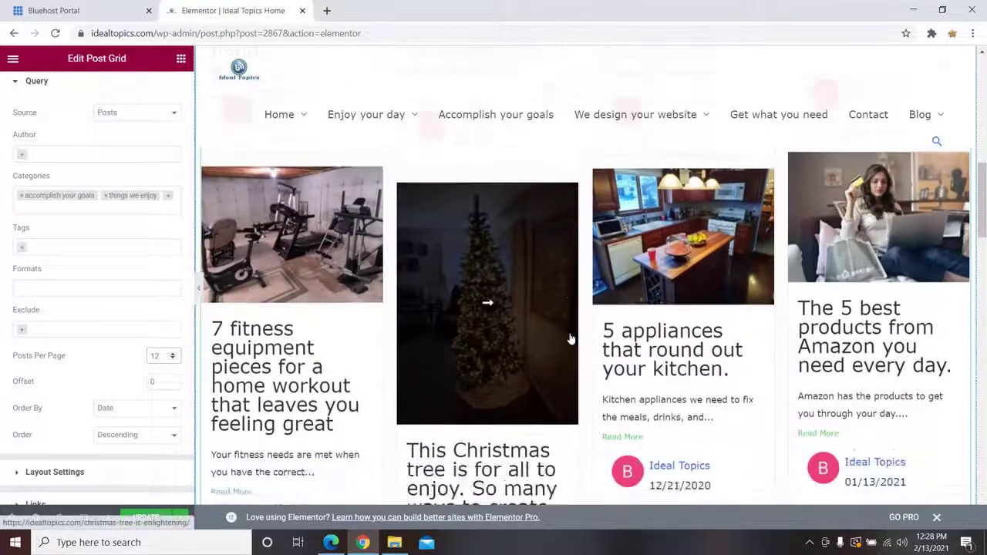
{"action": "scroll", "coordinate": [570, 340], "scroll_direction": "down", "scroll_amount": 3}
{"action": "scroll", "coordinate": [557, 342], "scroll_direction": "up", "scroll_amount": 8}
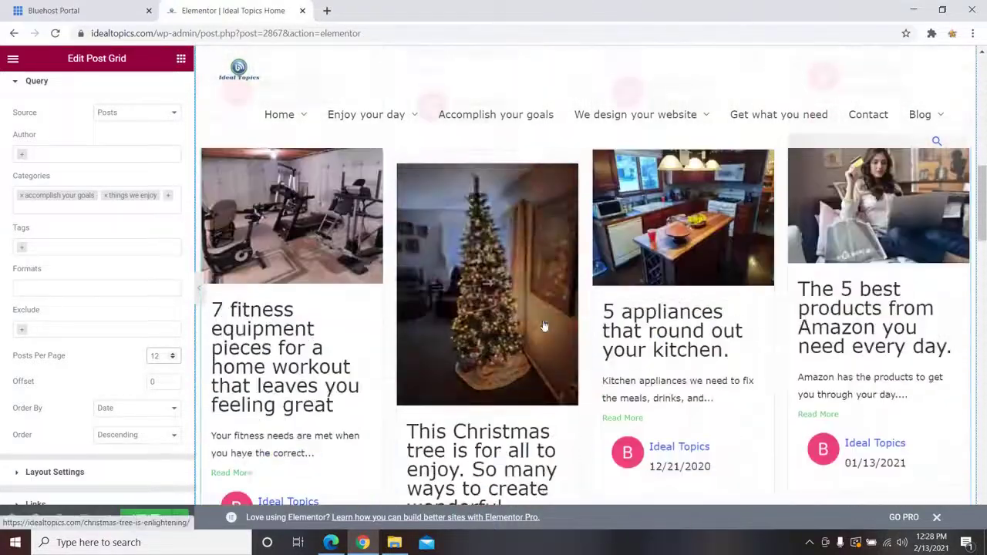
{"action": "scroll", "coordinate": [522, 307], "scroll_direction": "down", "scroll_amount": 7}
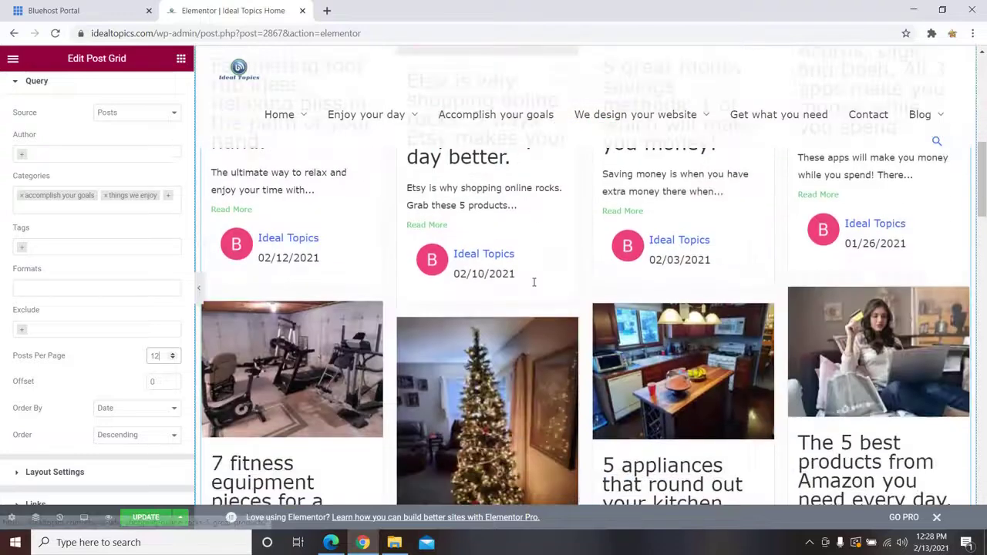
{"action": "scroll", "coordinate": [369, 264], "scroll_direction": "down", "scroll_amount": 4}
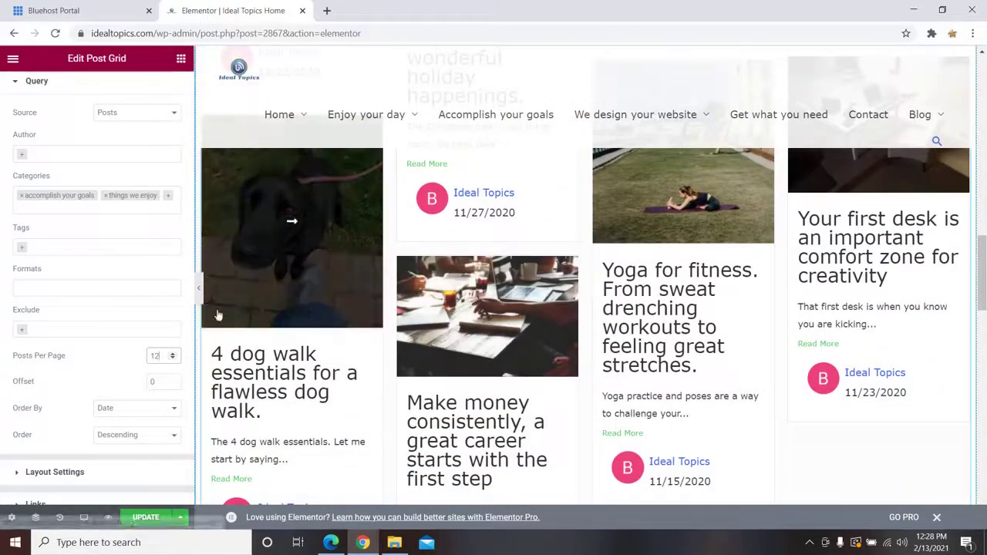
{"action": "scroll", "coordinate": [104, 310], "scroll_direction": "up", "scroll_amount": 1}
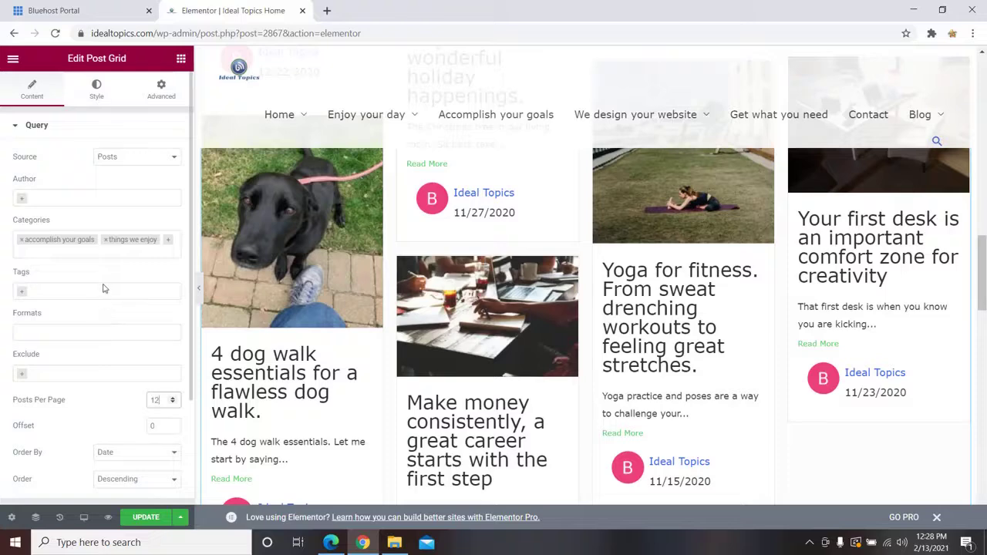
{"action": "scroll", "coordinate": [81, 286], "scroll_direction": "down", "scroll_amount": 2}
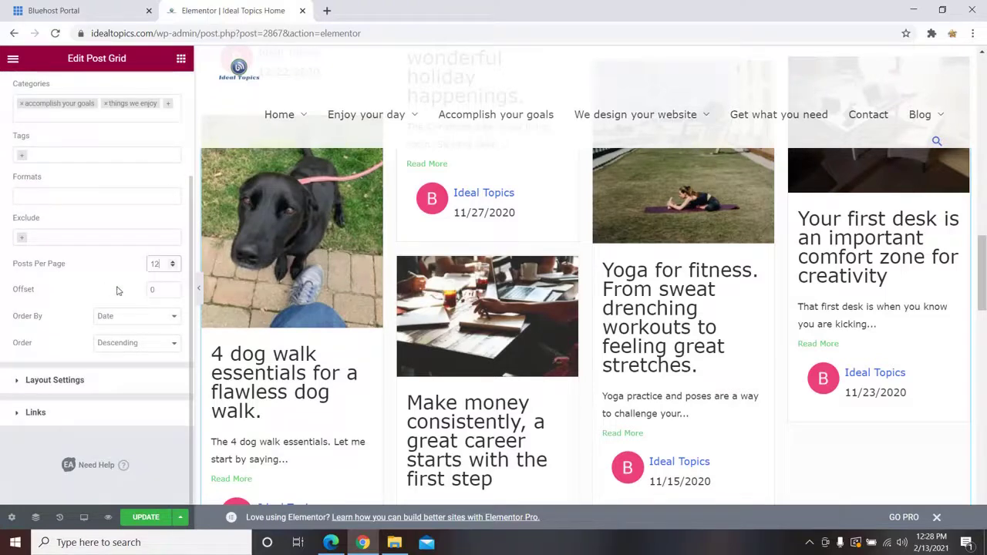
{"action": "scroll", "coordinate": [533, 250], "scroll_direction": "up", "scroll_amount": 3}
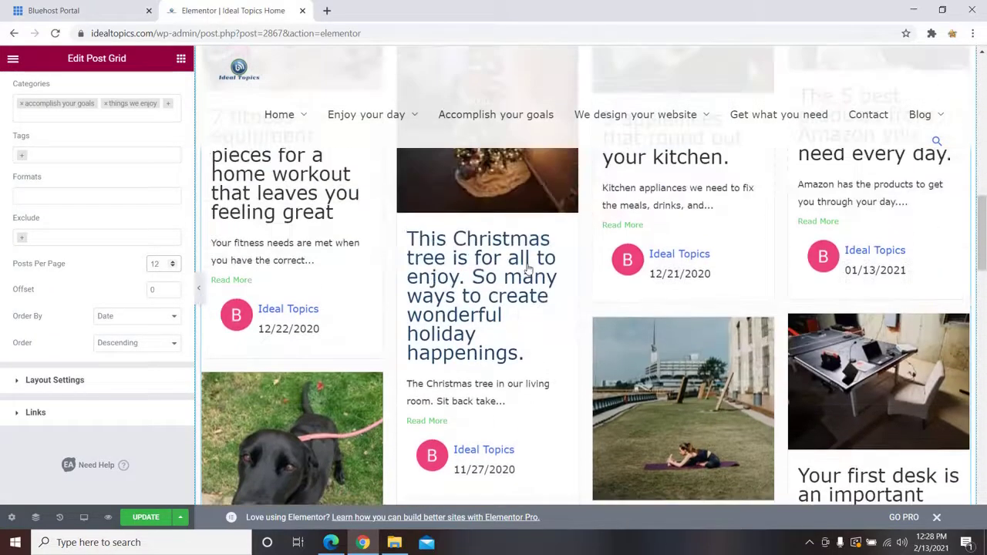
{"action": "scroll", "coordinate": [529, 268], "scroll_direction": "up", "scroll_amount": 5}
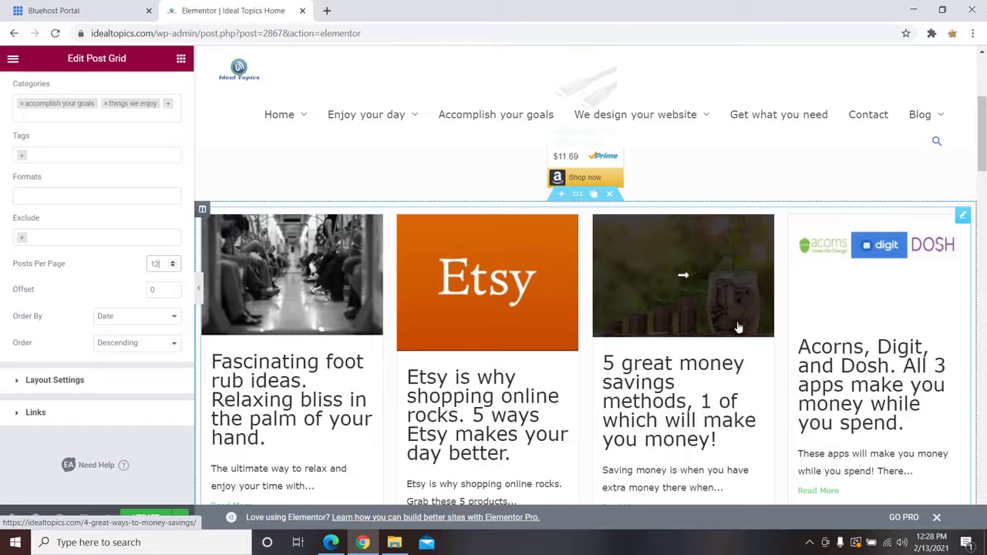
- Try a 2-column layout for the post grid and preview it at full page width
{"action": "left_click", "coordinate": [19, 382]}
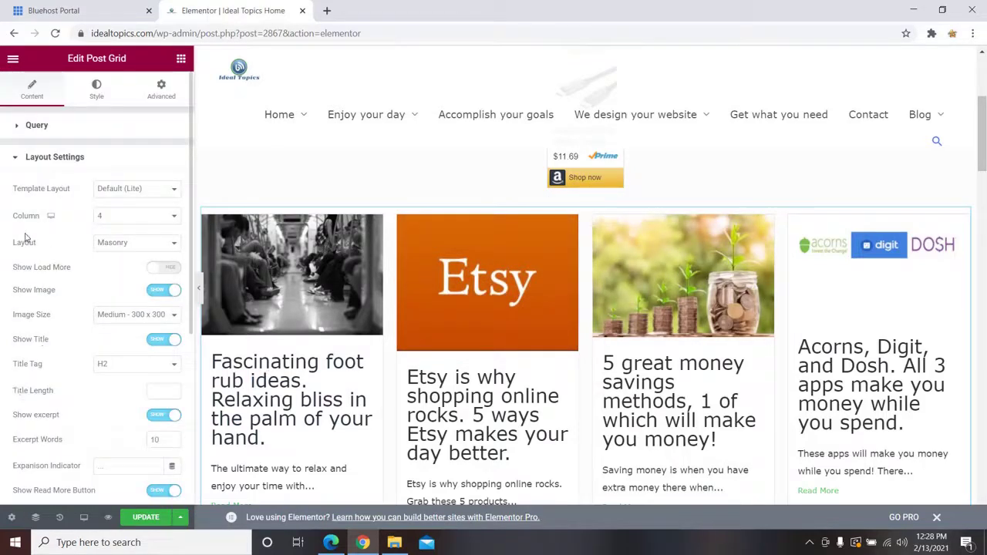
{"action": "left_click", "coordinate": [124, 221]}
{"action": "left_click", "coordinate": [99, 239]}
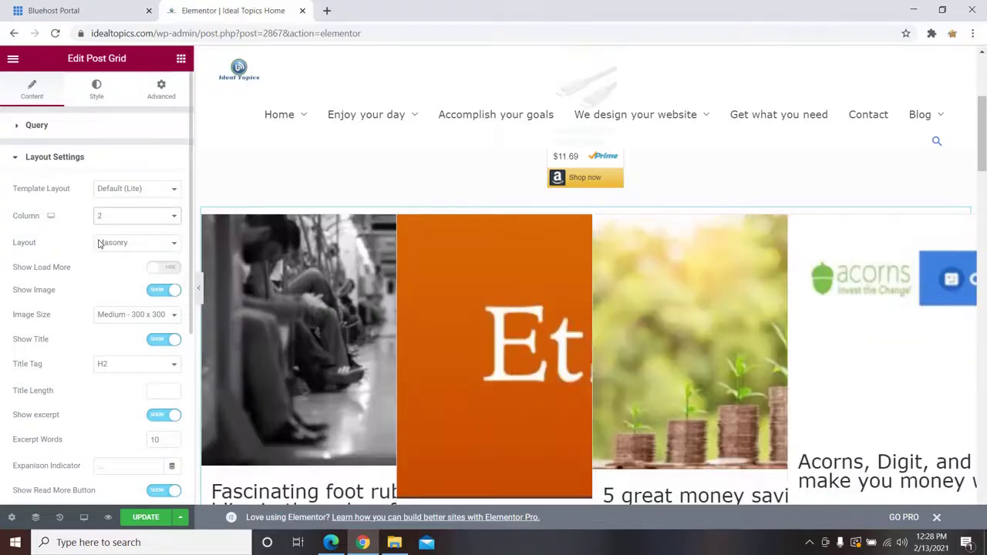
{"action": "left_click", "coordinate": [196, 287]}
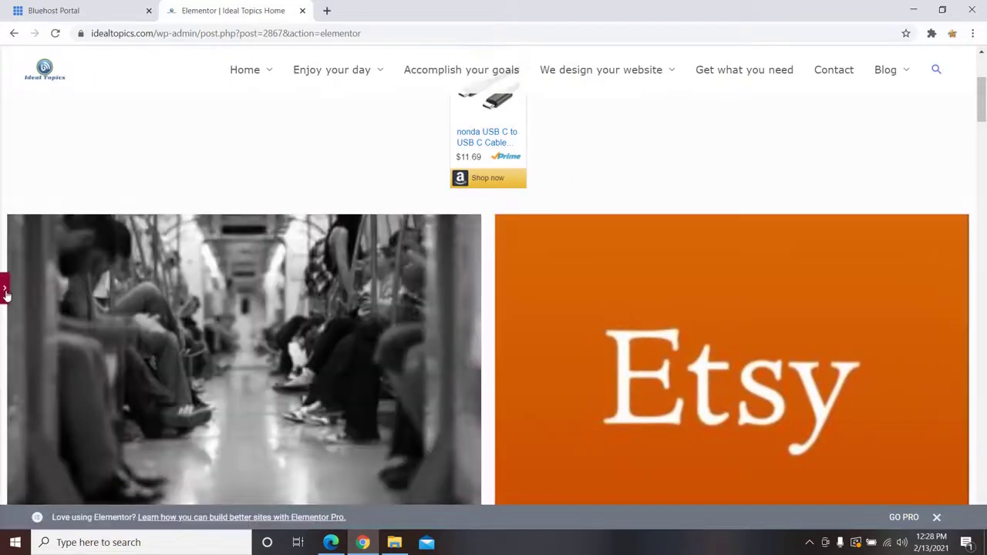
{"action": "left_click", "coordinate": [6, 287]}
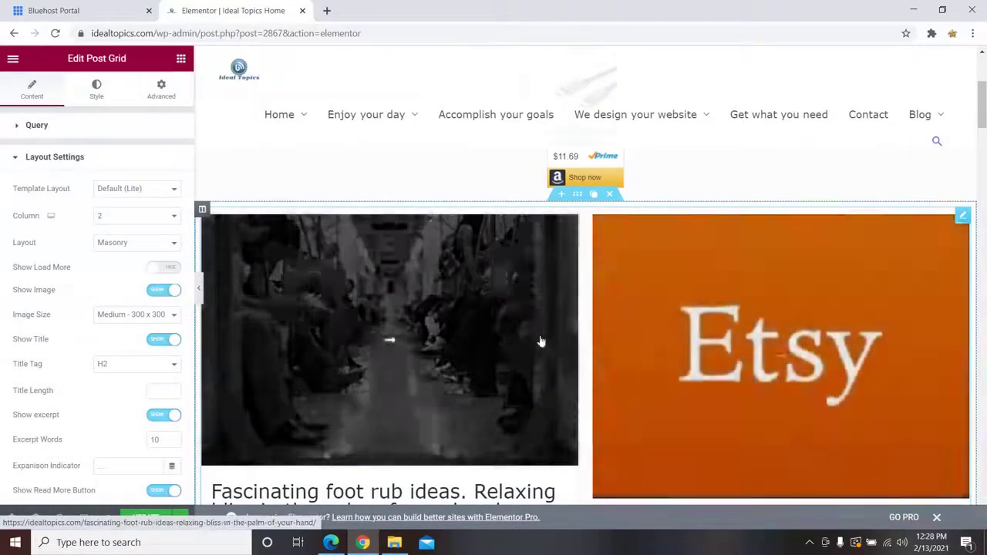
- Examine the size and arrangement of the posts throughout the two-column grid
{"action": "scroll", "coordinate": [681, 326], "scroll_direction": "down", "scroll_amount": 9}
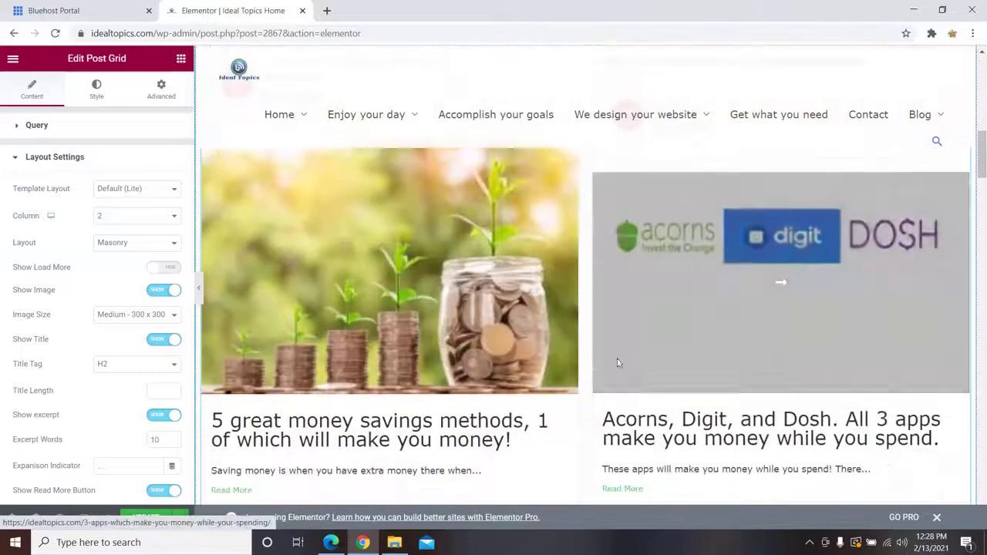
{"action": "scroll", "coordinate": [608, 365], "scroll_direction": "down", "scroll_amount": 9}
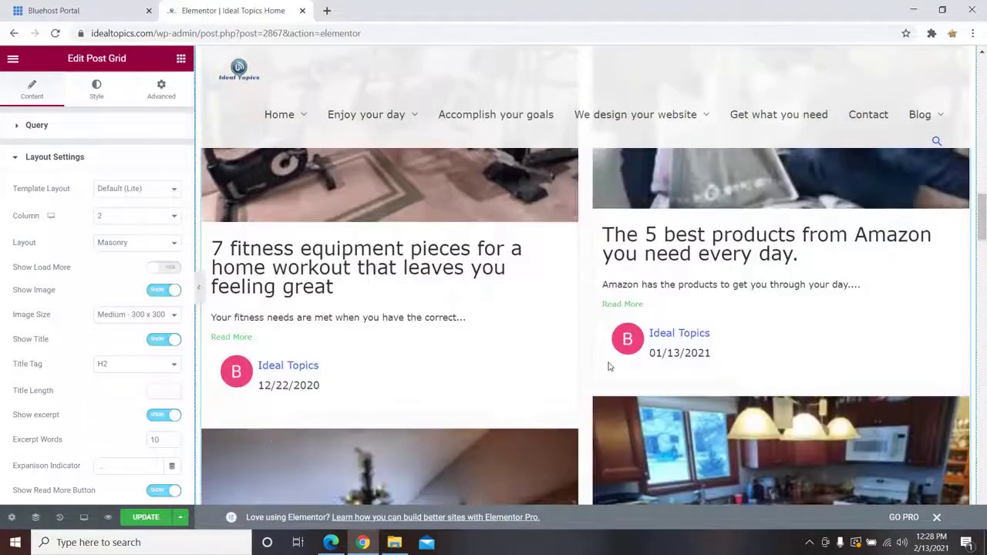
{"action": "scroll", "coordinate": [609, 369], "scroll_direction": "down", "scroll_amount": 4}
{"action": "scroll", "coordinate": [549, 375], "scroll_direction": "up", "scroll_amount": 2}
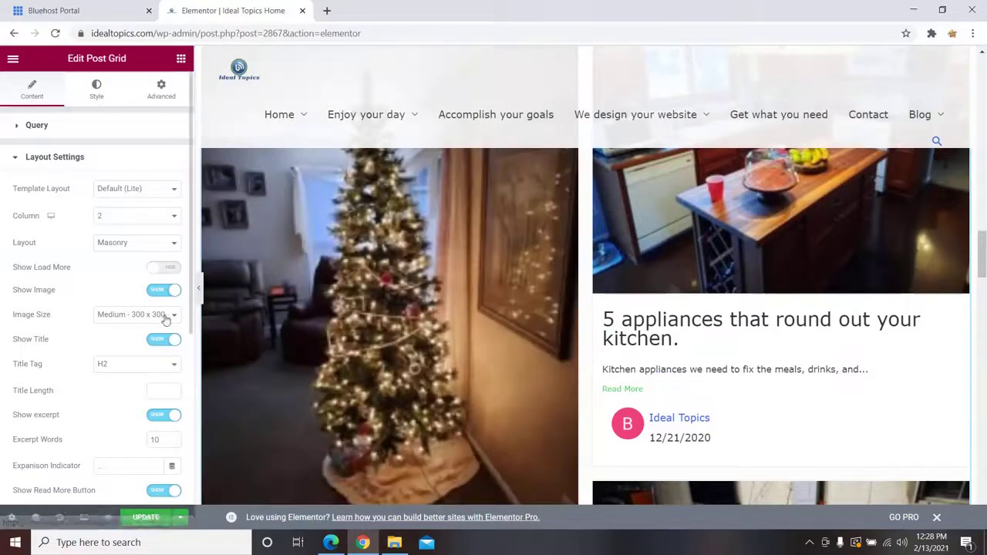
{"action": "scroll", "coordinate": [332, 286], "scroll_direction": "up", "scroll_amount": 4}
{"action": "scroll", "coordinate": [596, 283], "scroll_direction": "up", "scroll_amount": 12}
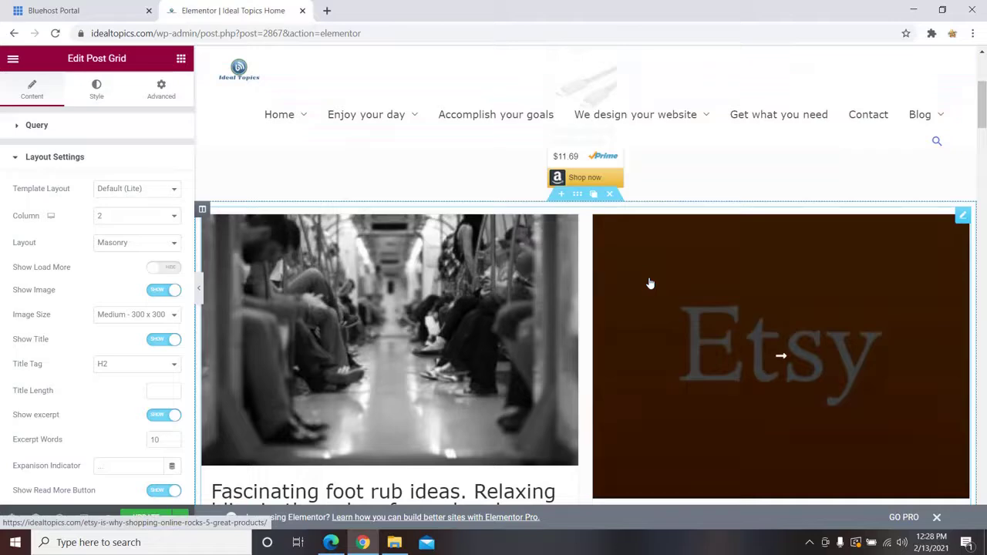
{"action": "scroll", "coordinate": [650, 283], "scroll_direction": "down", "scroll_amount": 5}
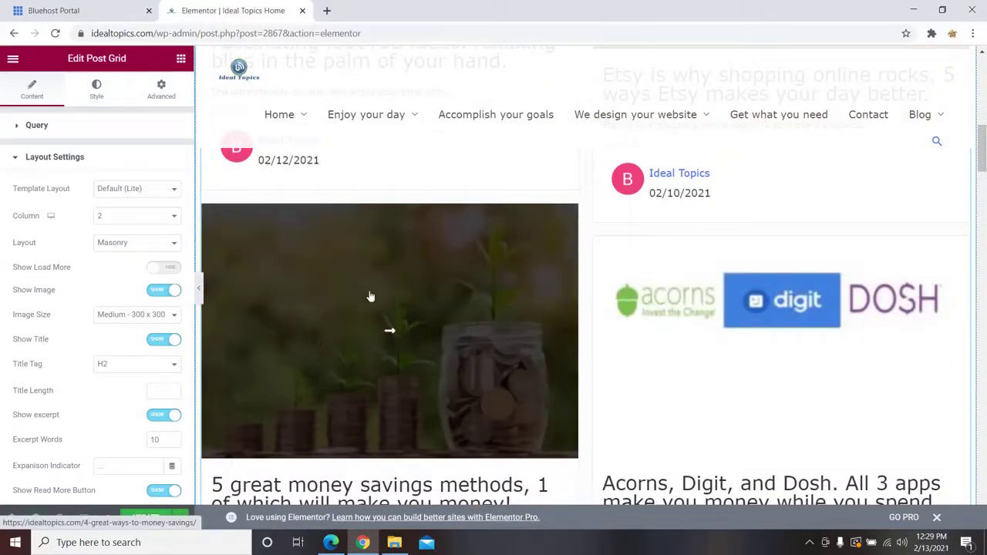
{"action": "scroll", "coordinate": [371, 296], "scroll_direction": "down", "scroll_amount": 2}
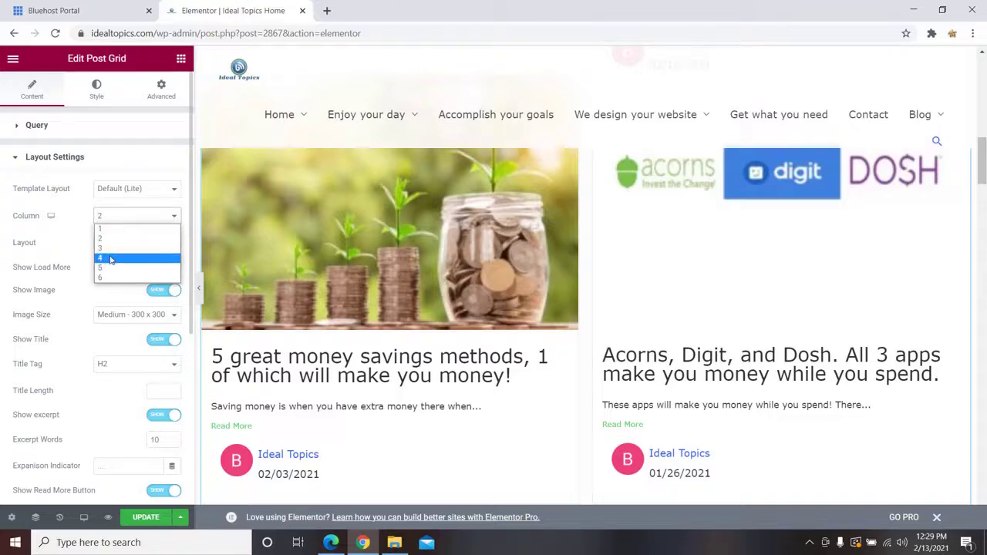
- Set the post grid's layout to 4 columns and check it at full page width and in the editor
{"action": "left_click", "coordinate": [111, 259]}
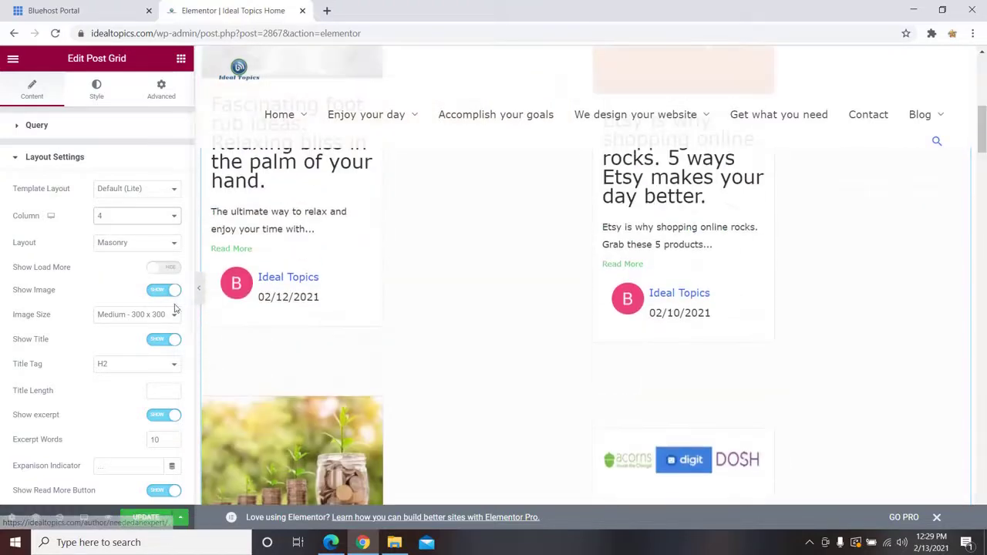
{"action": "left_click", "coordinate": [198, 289]}
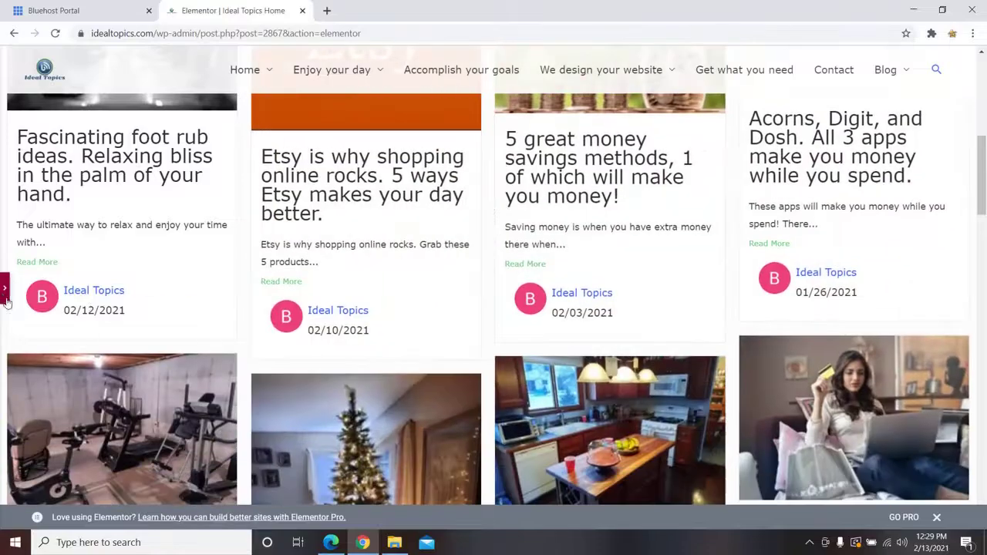
{"action": "left_click", "coordinate": [4, 293]}
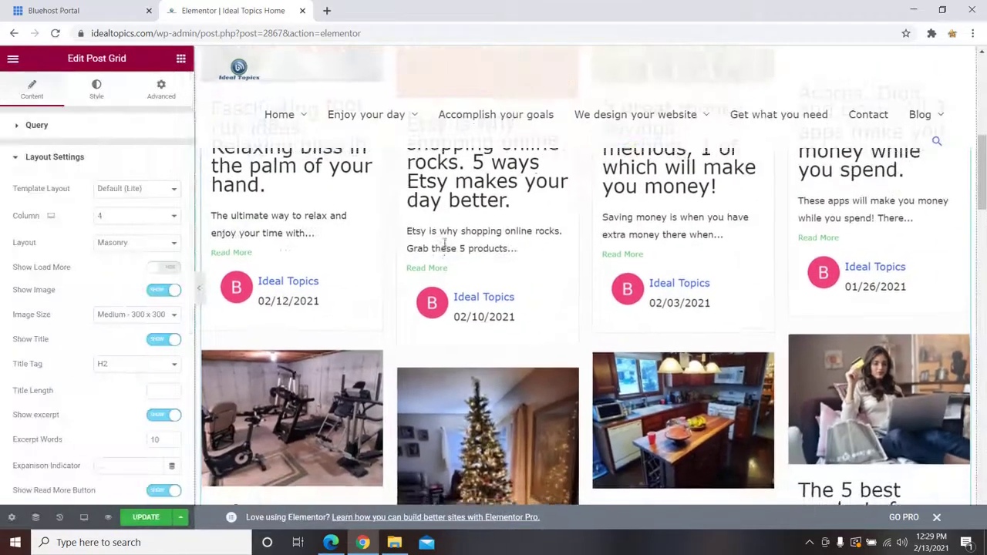
{"action": "scroll", "coordinate": [414, 238], "scroll_direction": "up", "scroll_amount": 4}
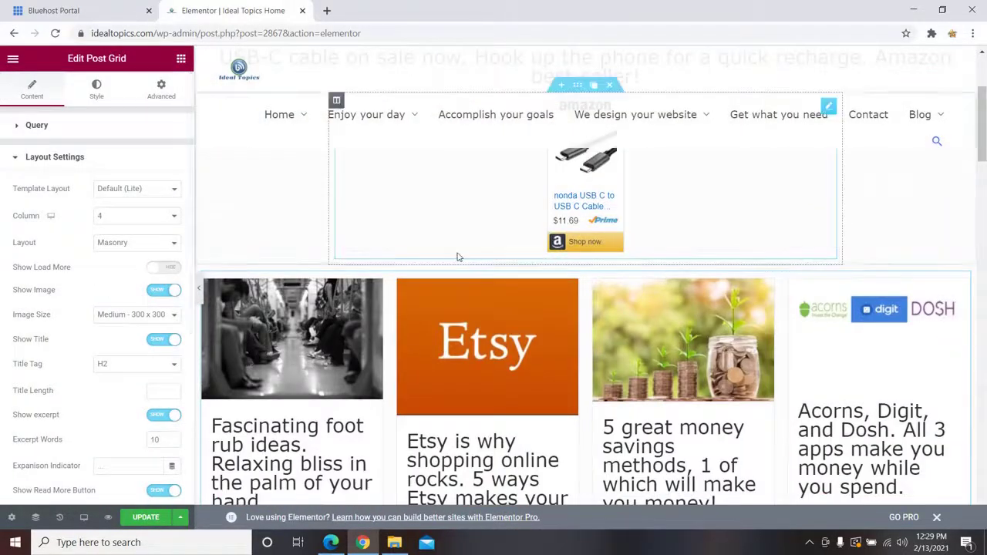
{"action": "scroll", "coordinate": [456, 257], "scroll_direction": "down", "scroll_amount": 2}
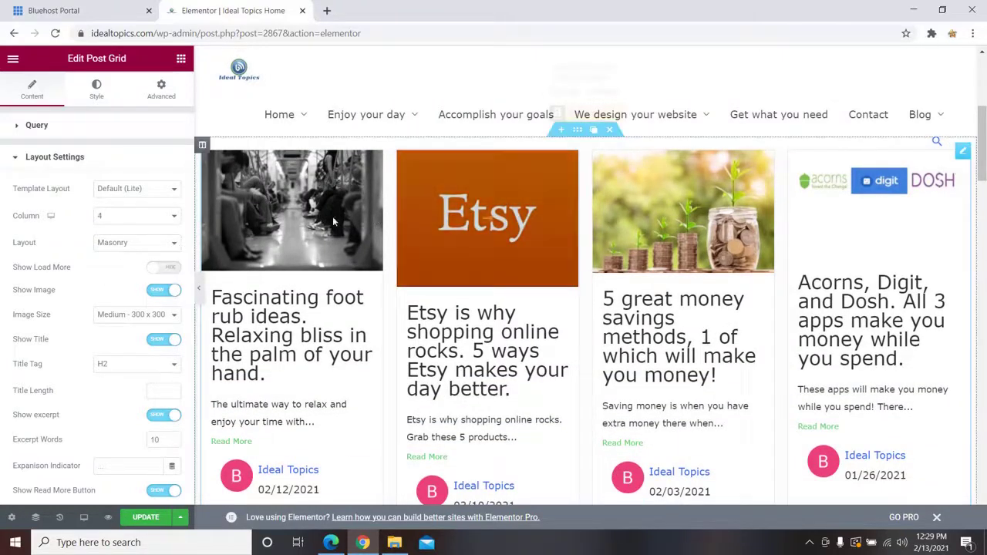
- Try the Grid layout style for the four-column post grid and check the upper rows of posts
{"action": "left_click", "coordinate": [131, 245]}
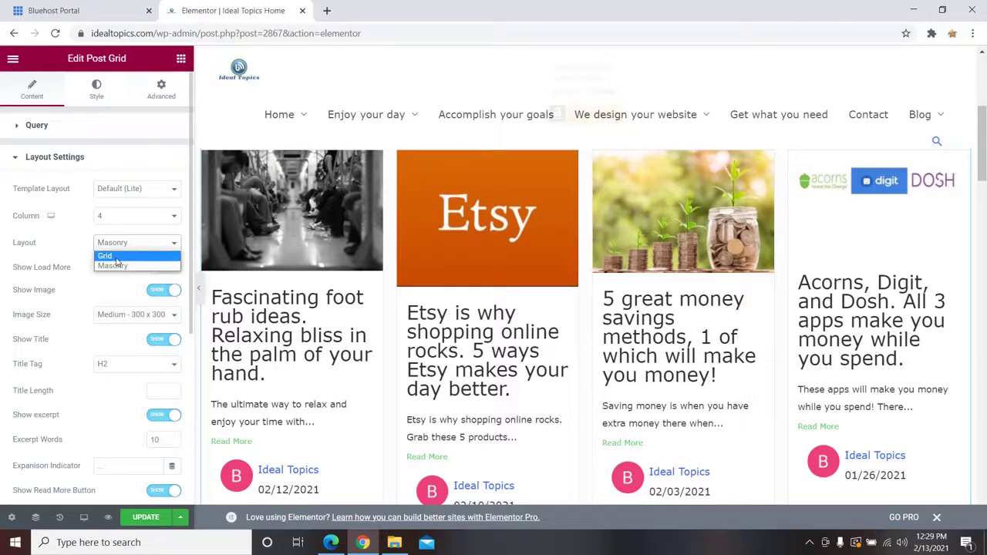
{"action": "left_click", "coordinate": [108, 255]}
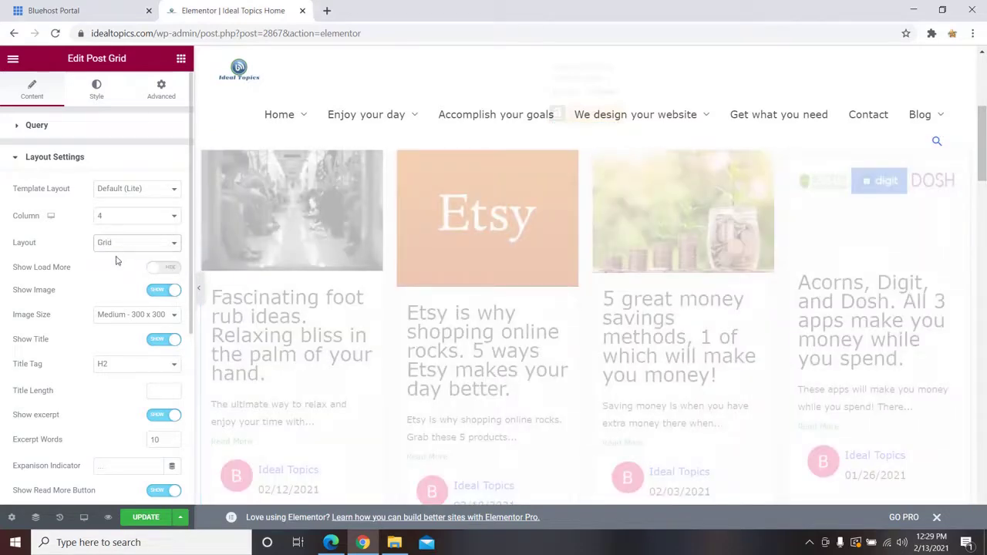
{"action": "scroll", "coordinate": [413, 250], "scroll_direction": "down", "scroll_amount": 3}
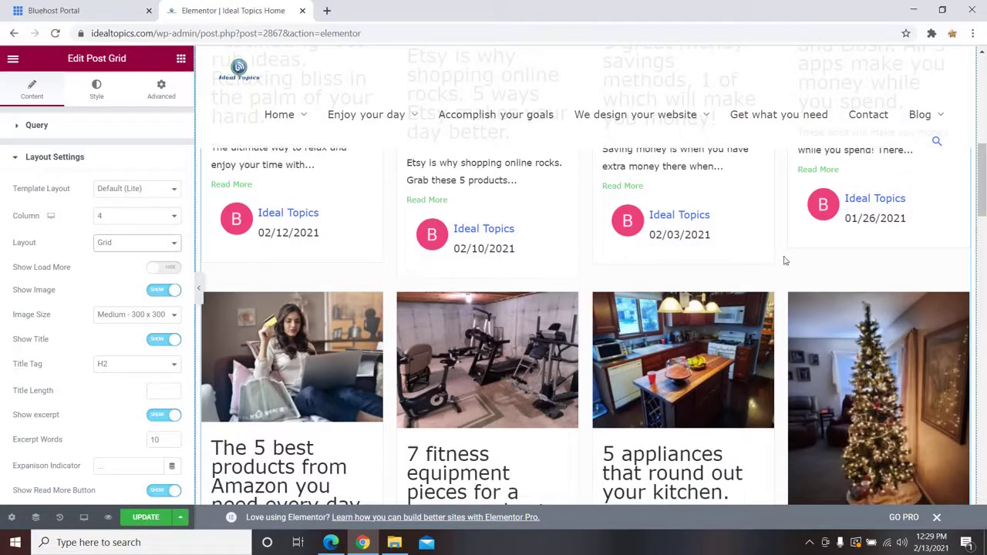
{"action": "scroll", "coordinate": [843, 290], "scroll_direction": "down", "scroll_amount": 2}
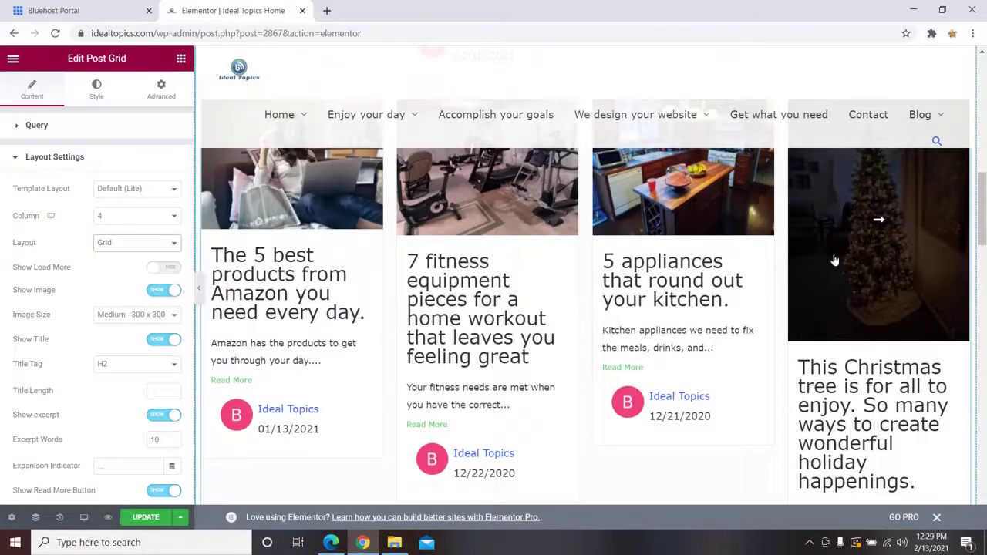
- Examine the spacing and alignment between the rows of posts in the Grid layout
{"action": "scroll", "coordinate": [834, 260], "scroll_direction": "up", "scroll_amount": 1}
{"action": "scroll", "coordinate": [803, 281], "scroll_direction": "down", "scroll_amount": 3}
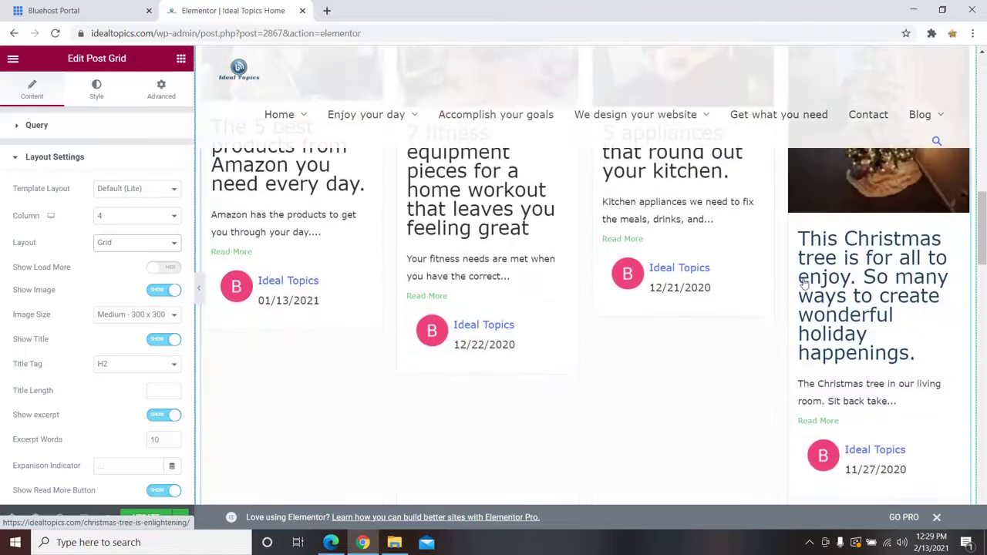
{"action": "scroll", "coordinate": [600, 430], "scroll_direction": "down", "scroll_amount": 3}
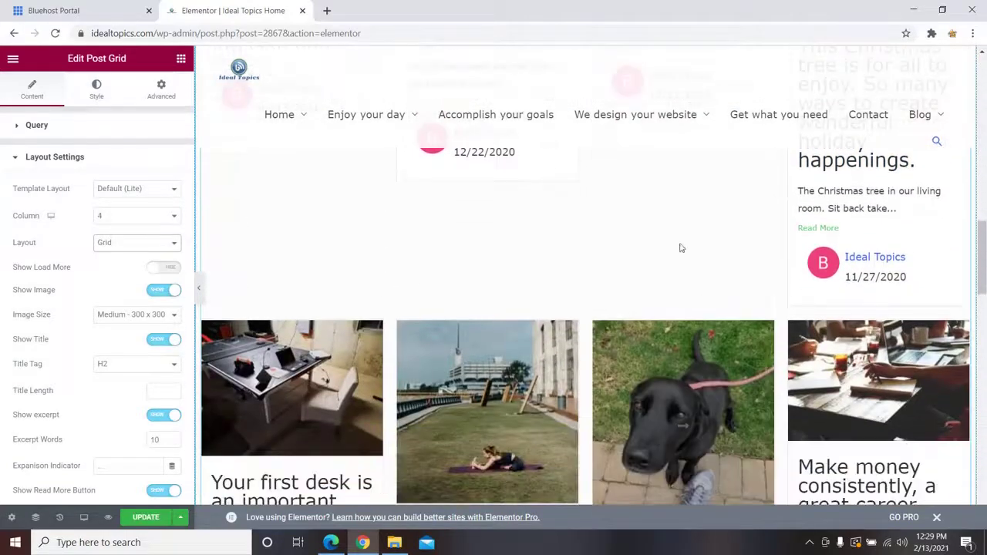
{"action": "scroll", "coordinate": [376, 262], "scroll_direction": "down", "scroll_amount": 2}
{"action": "scroll", "coordinate": [398, 247], "scroll_direction": "up", "scroll_amount": 5}
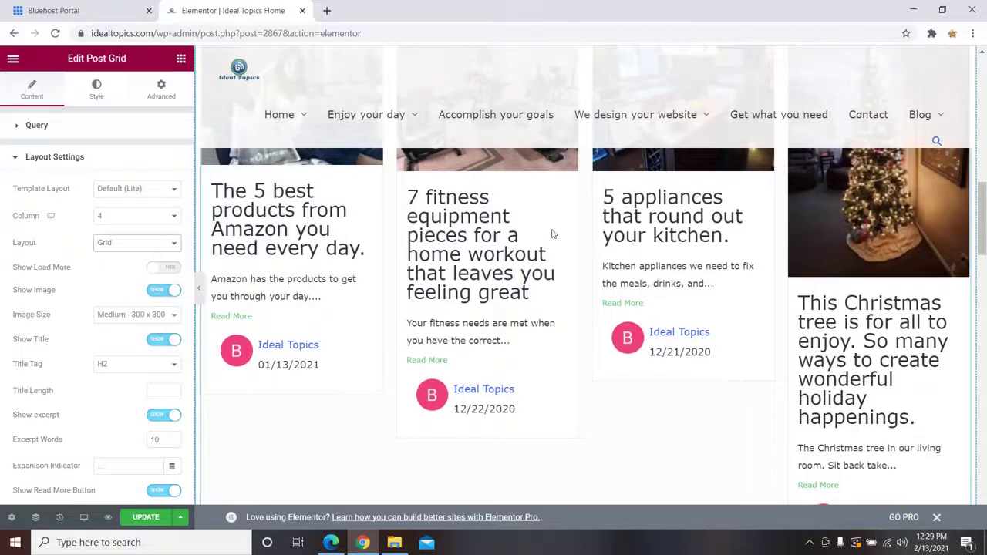
{"action": "scroll", "coordinate": [691, 241], "scroll_direction": "down", "scroll_amount": 2}
{"action": "scroll", "coordinate": [738, 242], "scroll_direction": "up", "scroll_amount": 4}
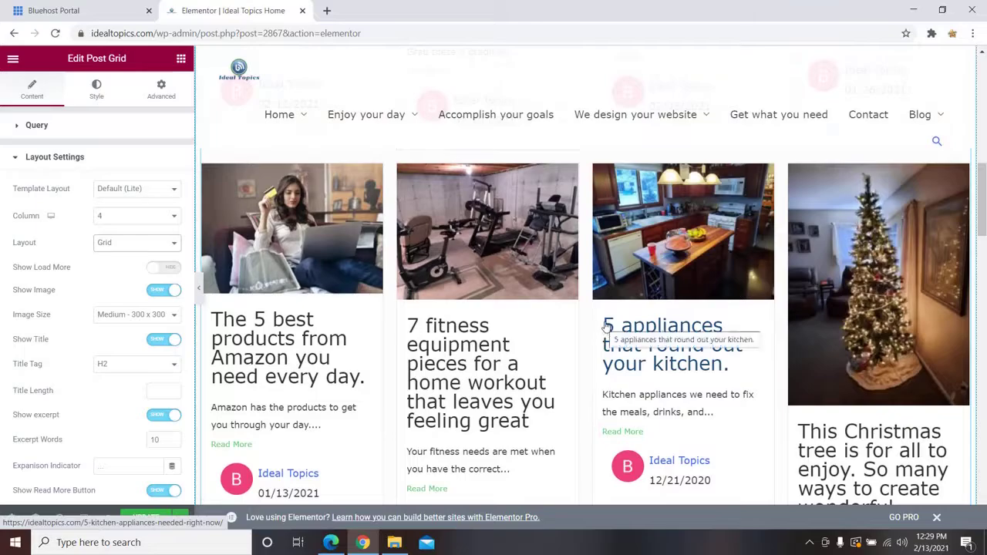
{"action": "scroll", "coordinate": [694, 304], "scroll_direction": "down", "scroll_amount": 3}
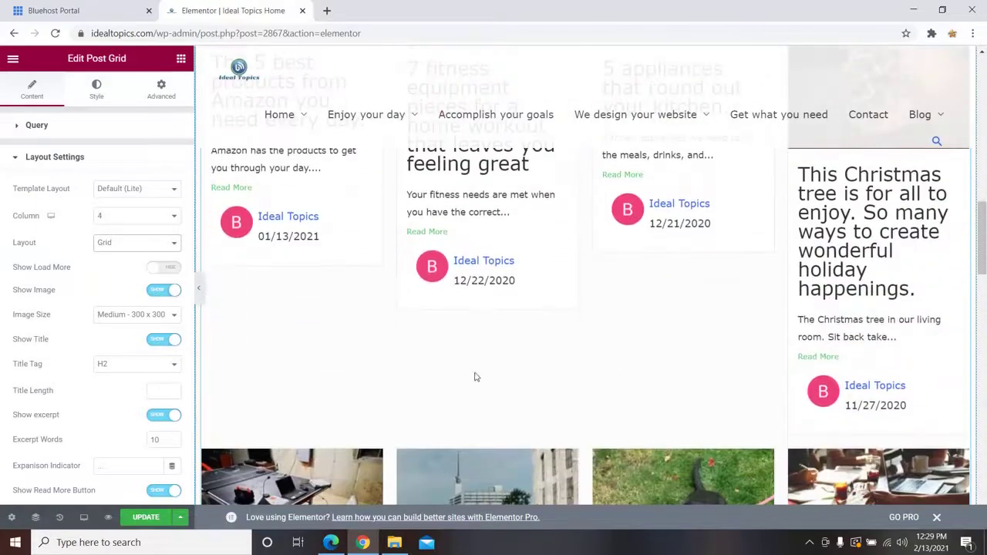
{"action": "scroll", "coordinate": [500, 367], "scroll_direction": "down", "scroll_amount": 4}
{"action": "scroll", "coordinate": [494, 358], "scroll_direction": "up", "scroll_amount": 9}
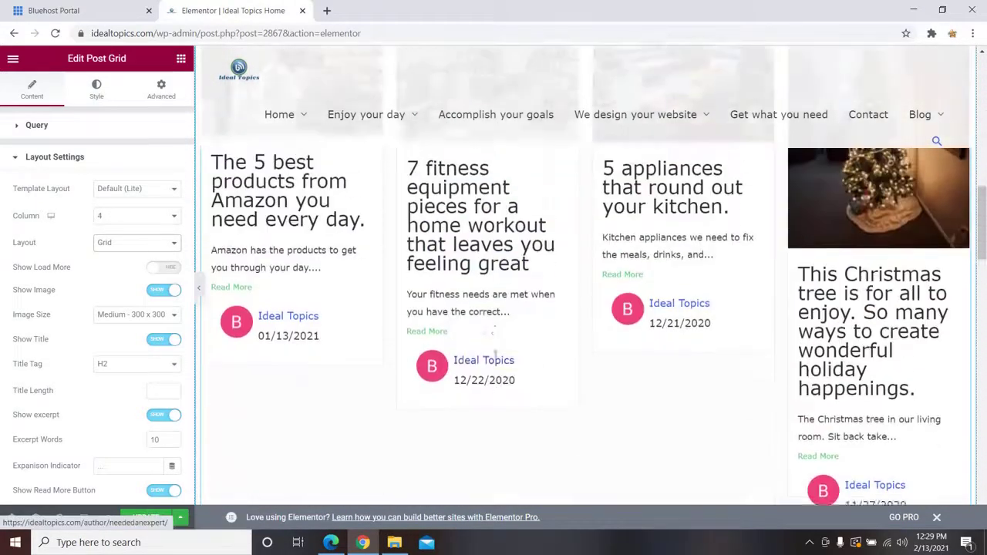
{"action": "scroll", "coordinate": [486, 350], "scroll_direction": "up", "scroll_amount": 5}
{"action": "scroll", "coordinate": [486, 347], "scroll_direction": "down", "scroll_amount": 3}
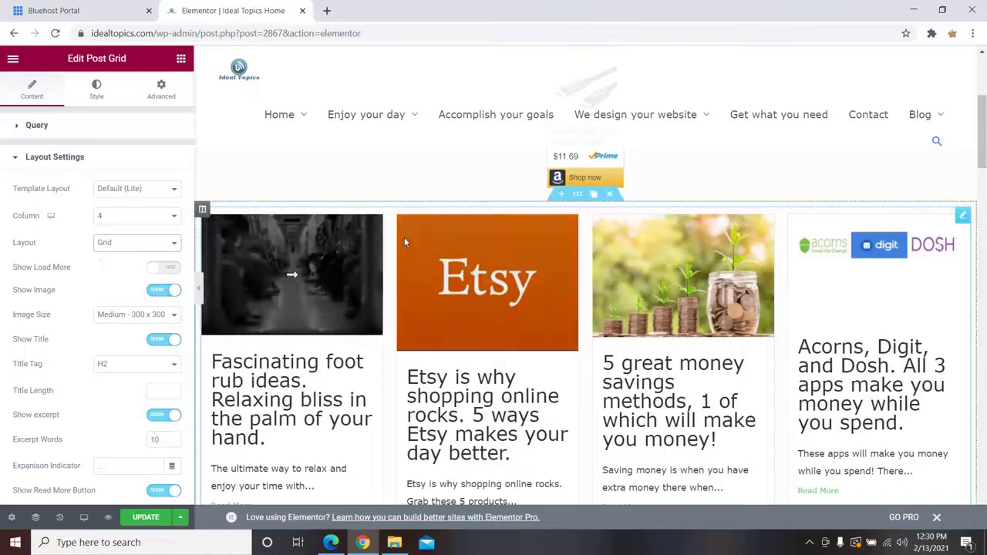
{"action": "scroll", "coordinate": [405, 236], "scroll_direction": "down", "scroll_amount": 5}
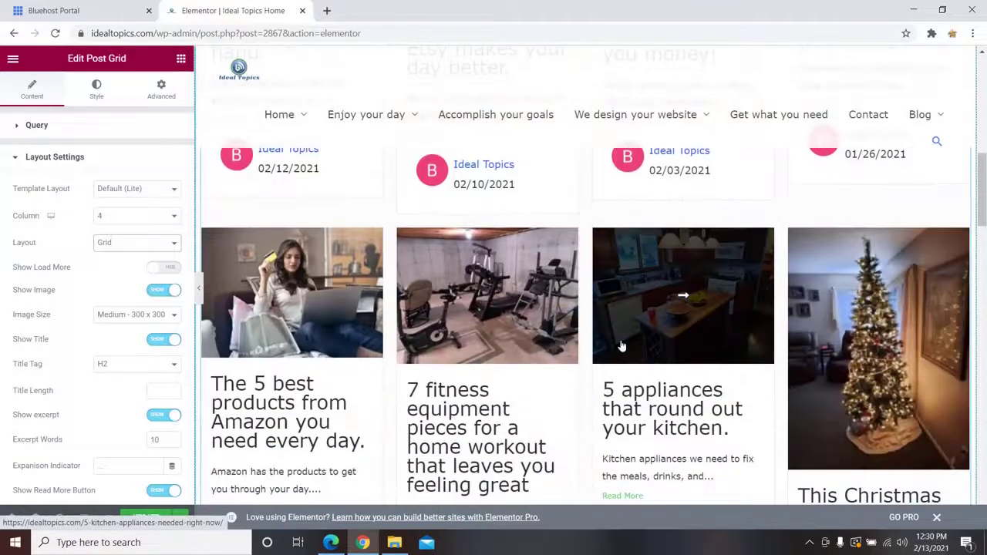
{"action": "scroll", "coordinate": [624, 347], "scroll_direction": "down", "scroll_amount": 2}
{"action": "scroll", "coordinate": [520, 301], "scroll_direction": "up", "scroll_amount": 1}
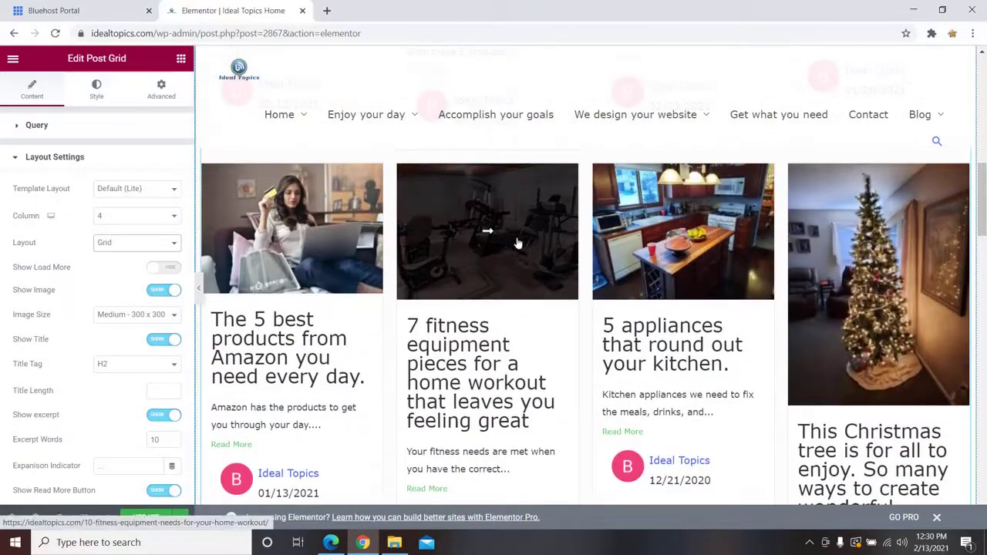
{"action": "scroll", "coordinate": [540, 239], "scroll_direction": "down", "scroll_amount": 3}
{"action": "scroll", "coordinate": [381, 266], "scroll_direction": "up", "scroll_amount": 3}
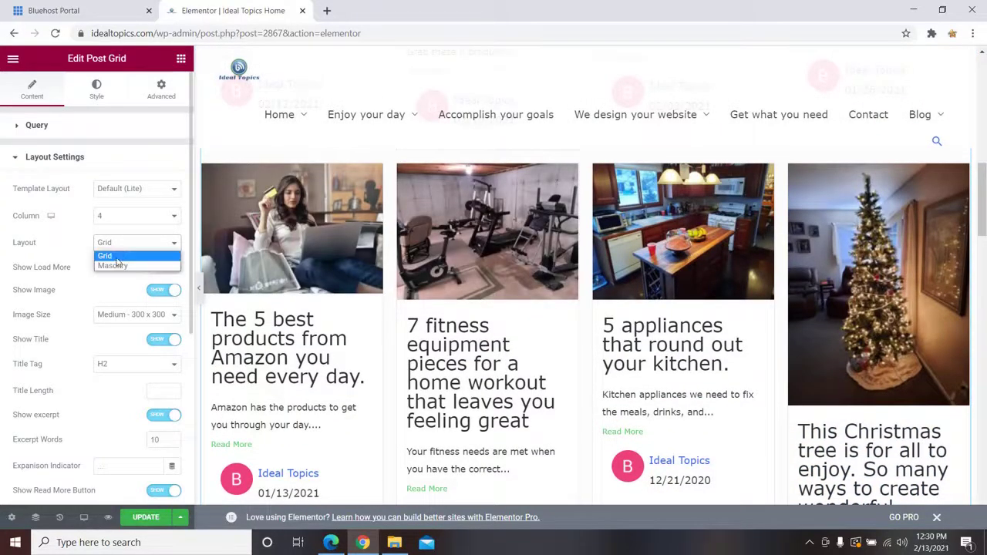
- Set the post grid's layout style to Masonry and check how the posts are arranged
{"action": "left_click", "coordinate": [115, 266]}
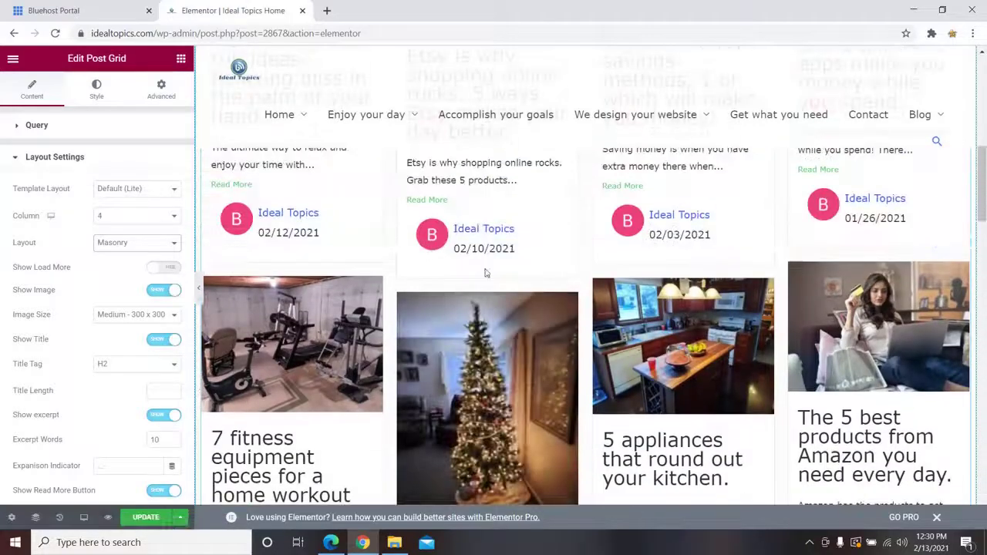
{"action": "scroll", "coordinate": [591, 260], "scroll_direction": "down", "scroll_amount": 3}
{"action": "scroll", "coordinate": [723, 243], "scroll_direction": "down", "scroll_amount": 5}
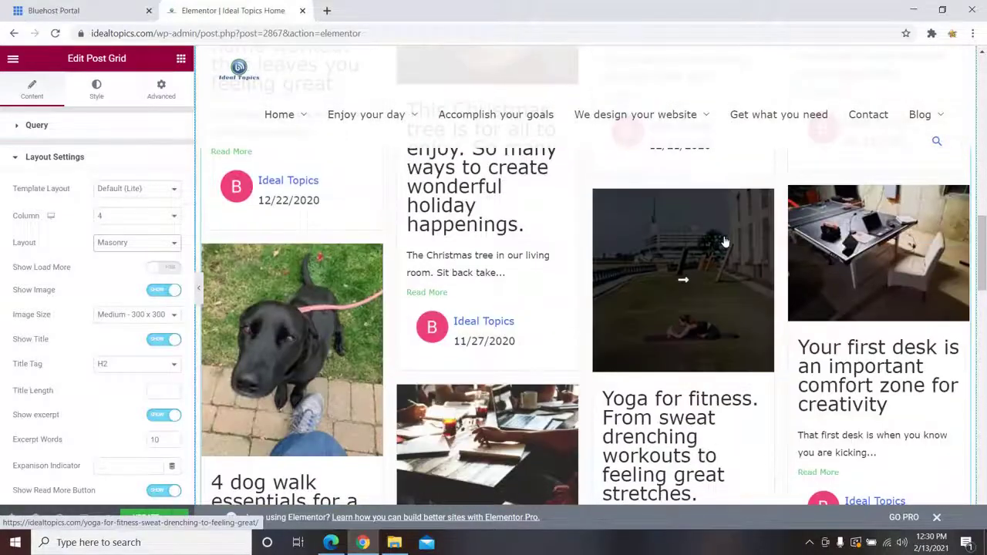
{"action": "scroll", "coordinate": [619, 263], "scroll_direction": "up", "scroll_amount": 4}
{"action": "scroll", "coordinate": [620, 263], "scroll_direction": "up", "scroll_amount": 8}
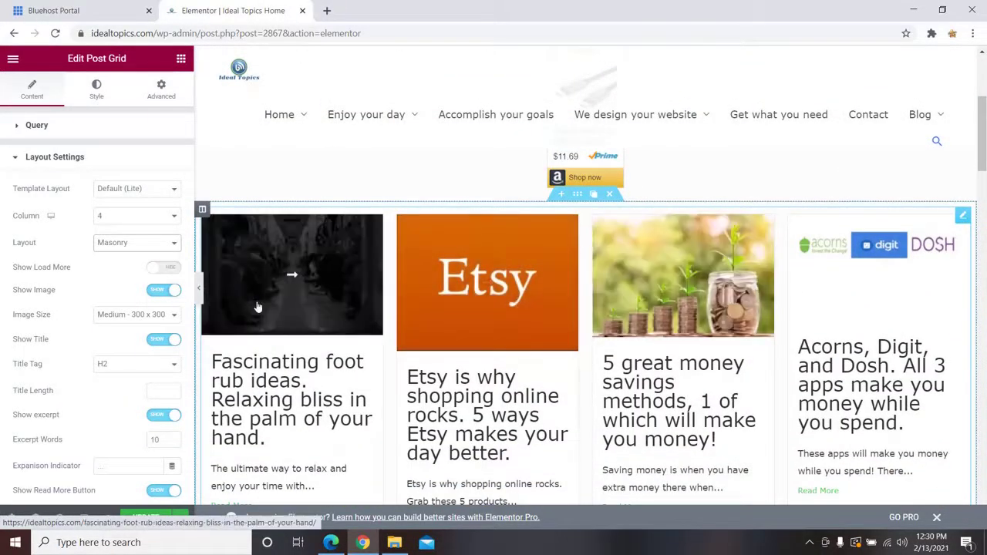
- Set the post grid's image size to Medium Large - 768 x 0, check the posts at full page width and return to the widget settings
{"action": "left_click", "coordinate": [115, 316]}
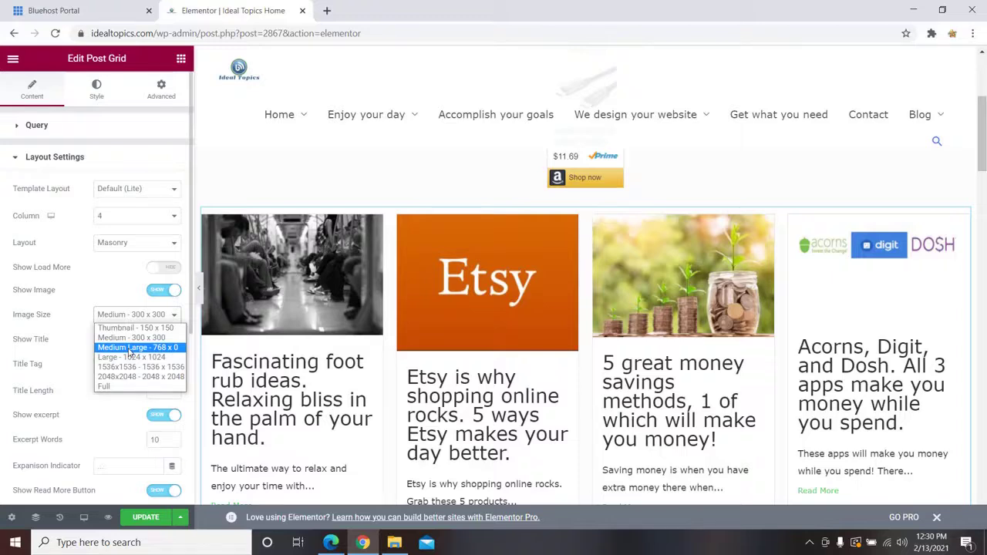
{"action": "left_click", "coordinate": [130, 348]}
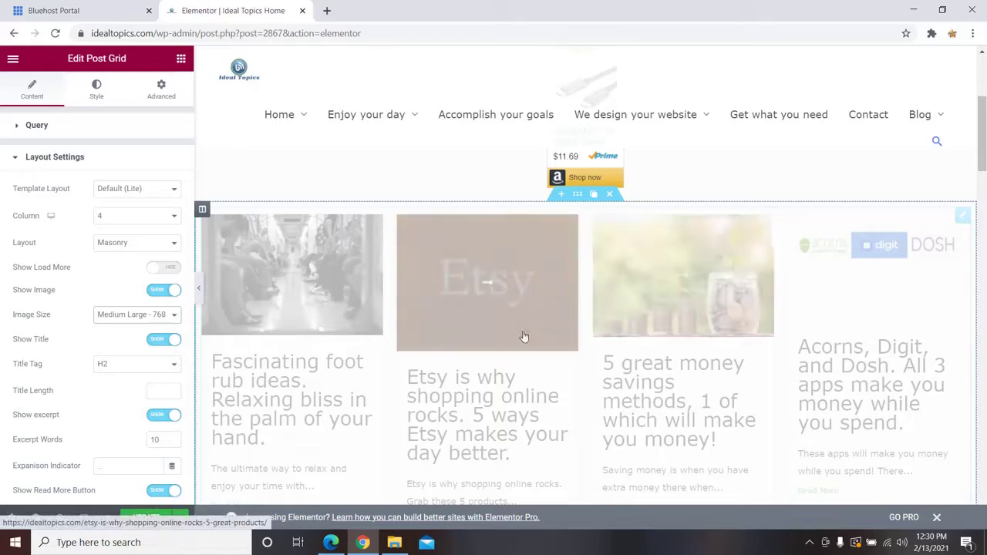
{"action": "left_click", "coordinate": [199, 290]}
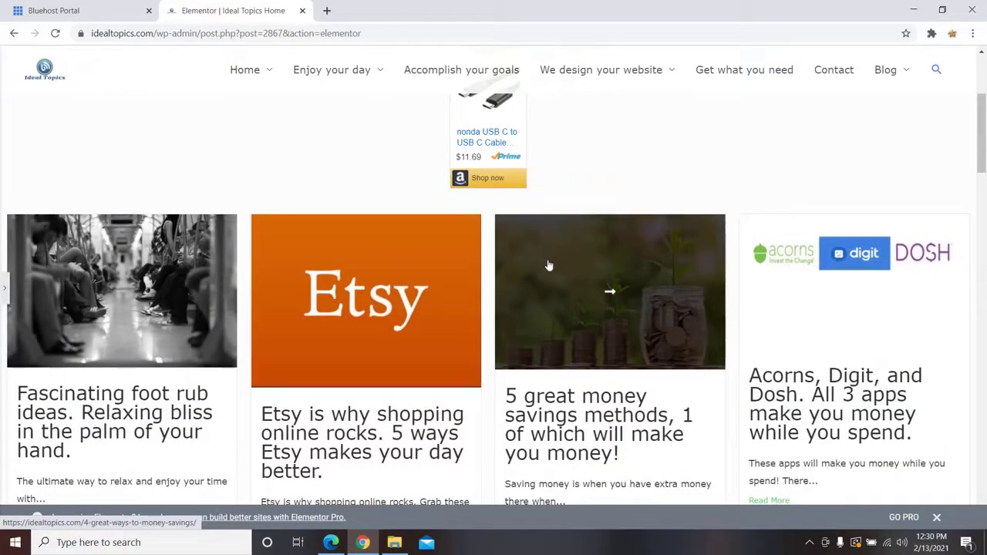
{"action": "scroll", "coordinate": [548, 266], "scroll_direction": "down", "scroll_amount": 1}
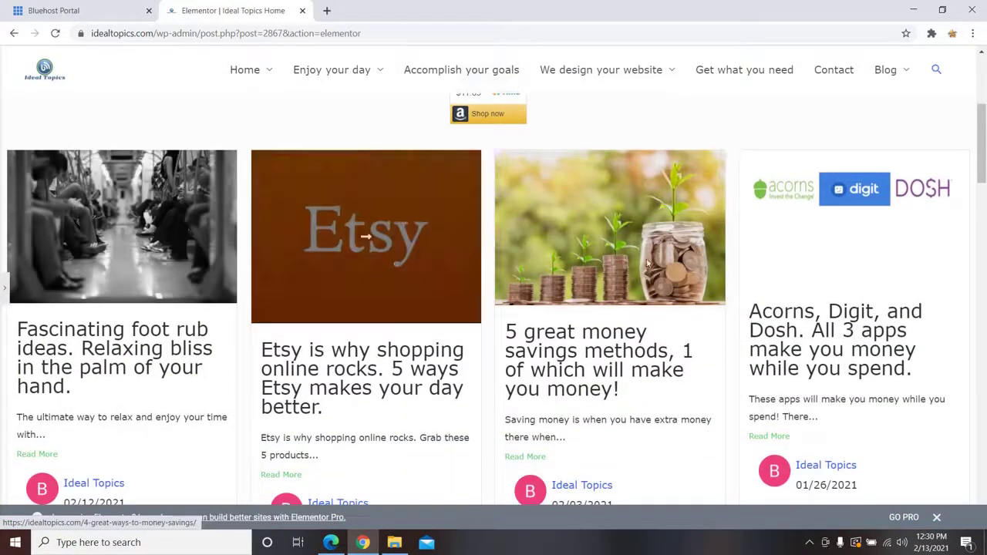
{"action": "scroll", "coordinate": [504, 393], "scroll_direction": "down", "scroll_amount": 5}
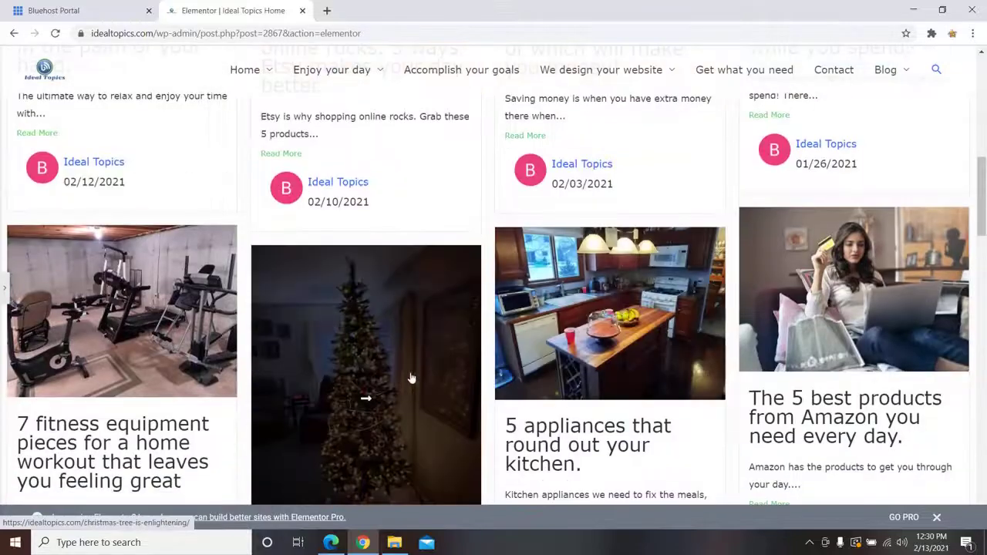
{"action": "scroll", "coordinate": [270, 324], "scroll_direction": "down", "scroll_amount": 2}
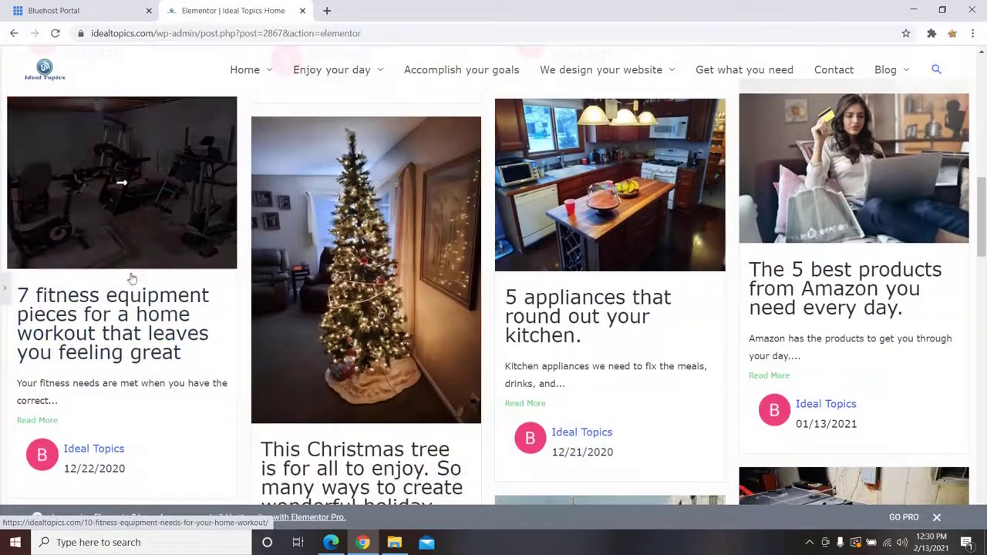
{"action": "scroll", "coordinate": [177, 362], "scroll_direction": "down", "scroll_amount": 5}
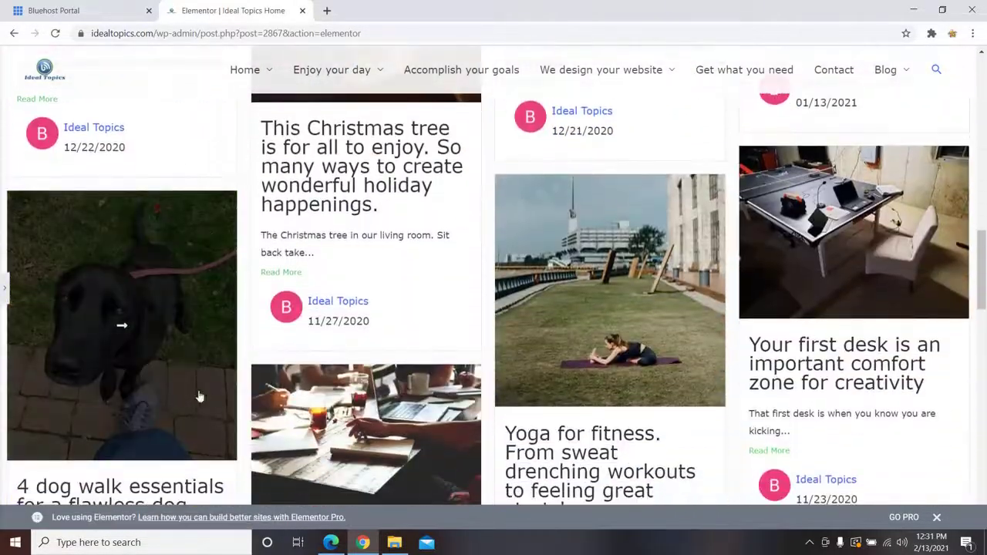
{"action": "scroll", "coordinate": [196, 340], "scroll_direction": "down", "scroll_amount": 2}
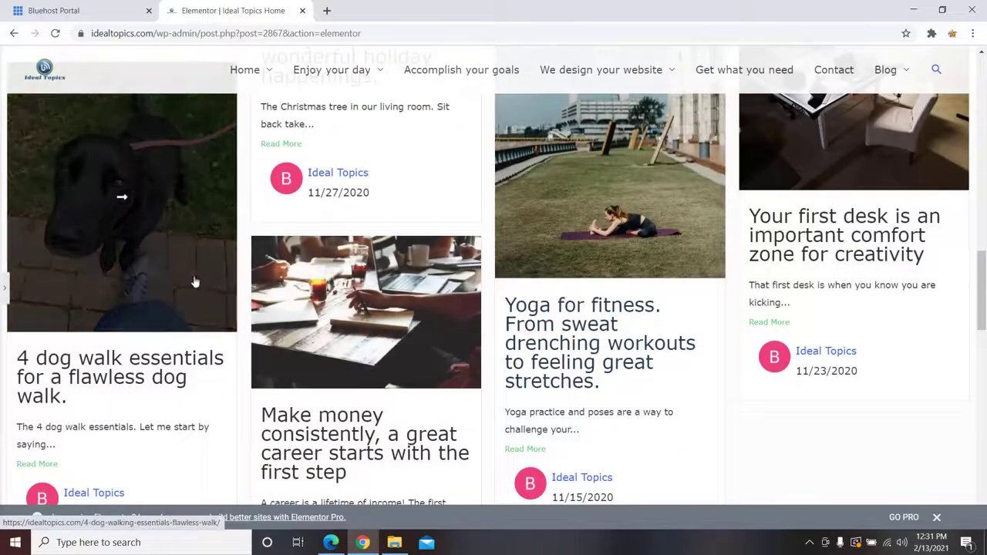
{"action": "scroll", "coordinate": [90, 285], "scroll_direction": "up", "scroll_amount": 1}
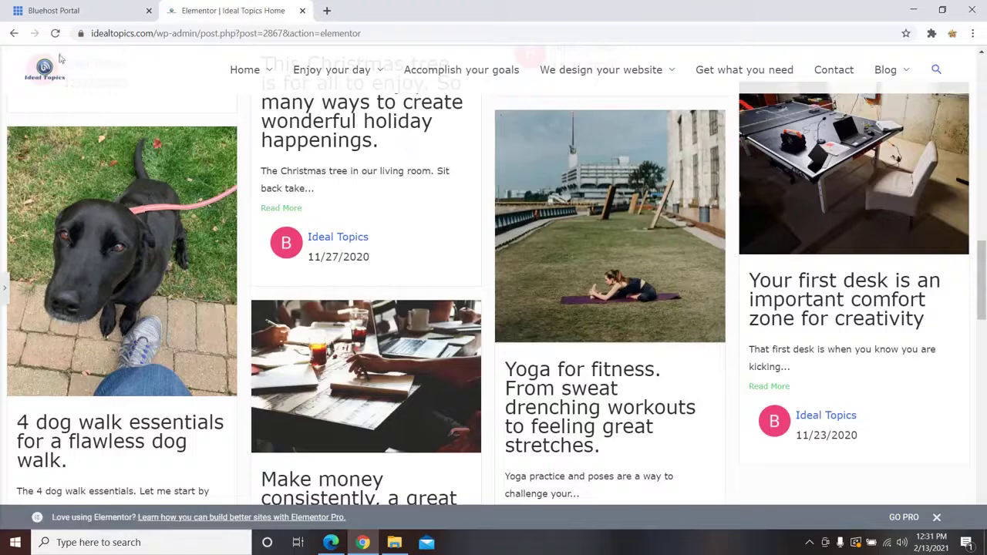
{"action": "left_click", "coordinate": [15, 35]}
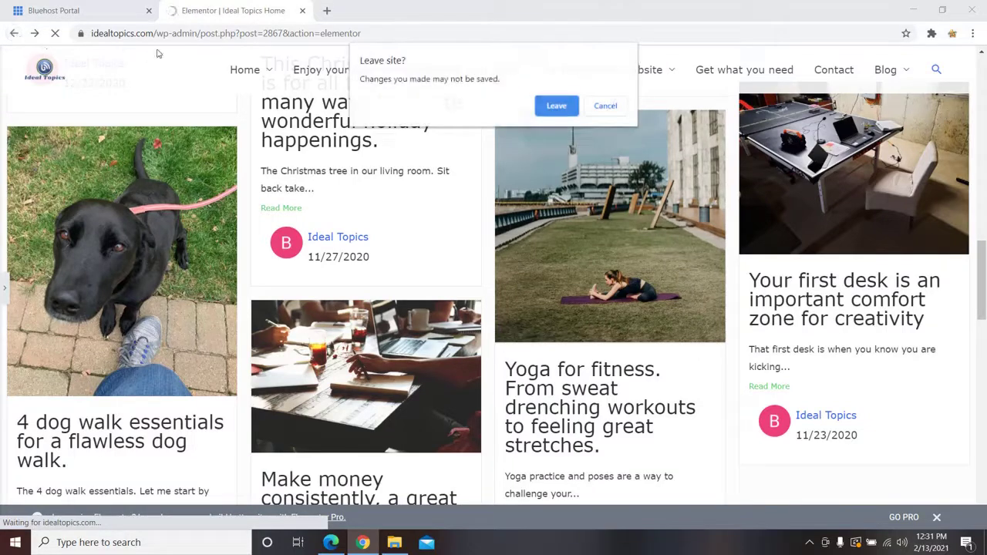
{"action": "left_click", "coordinate": [618, 102]}
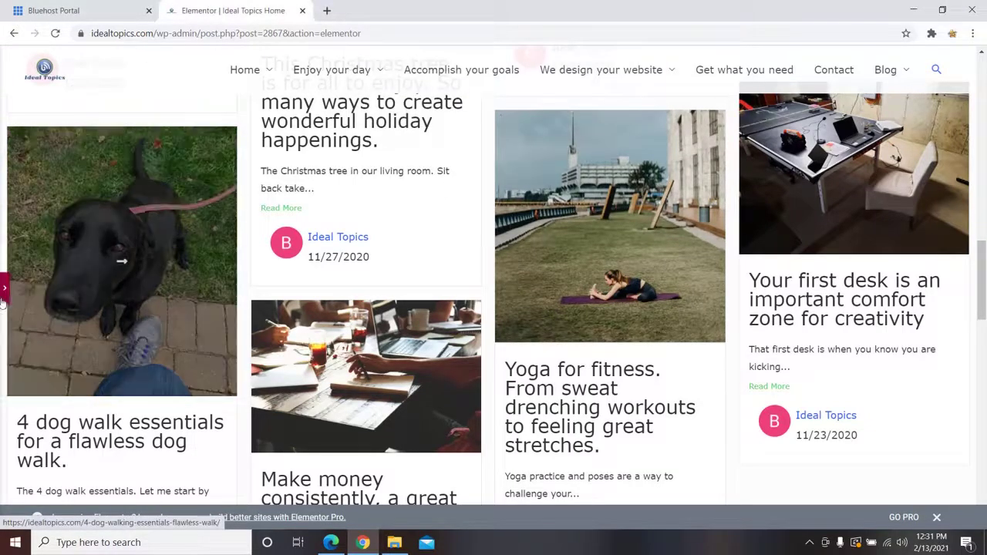
{"action": "left_click", "coordinate": [5, 289]}
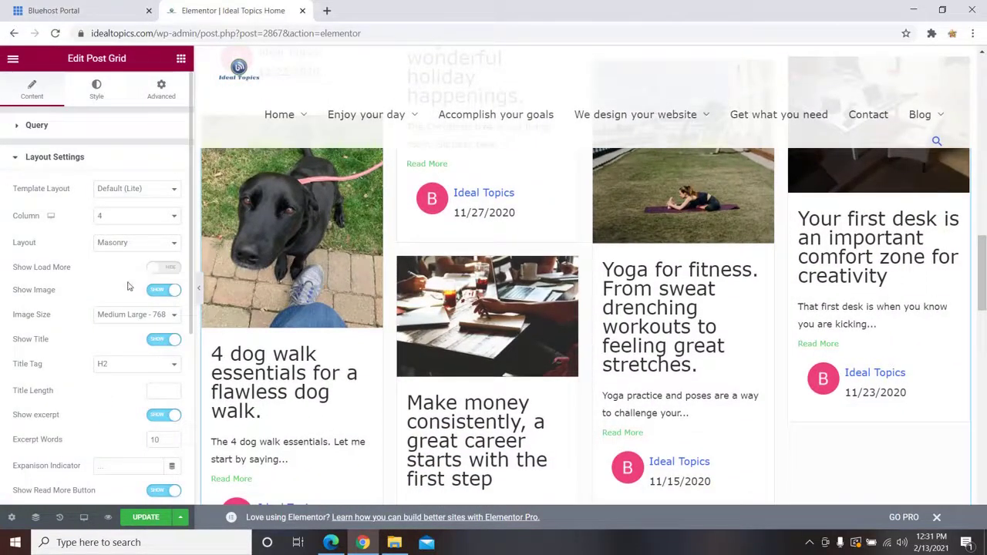
- Set the title tag of the posts to H3 and check the titles throughout the grid
{"action": "scroll", "coordinate": [120, 293], "scroll_direction": "down", "scroll_amount": 2}
{"action": "scroll", "coordinate": [357, 286], "scroll_direction": "down", "scroll_amount": 1}
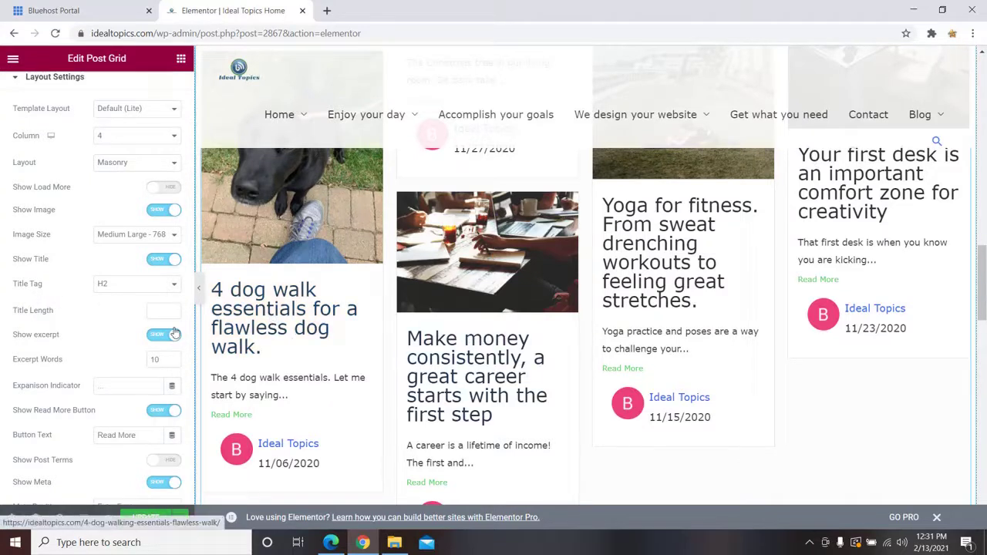
{"action": "left_click", "coordinate": [110, 286]}
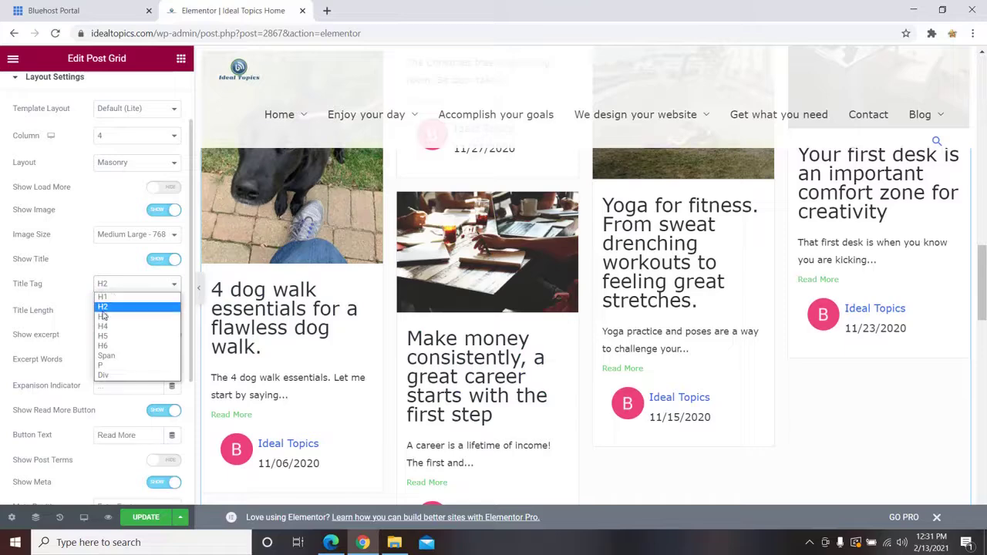
{"action": "left_click", "coordinate": [103, 316]}
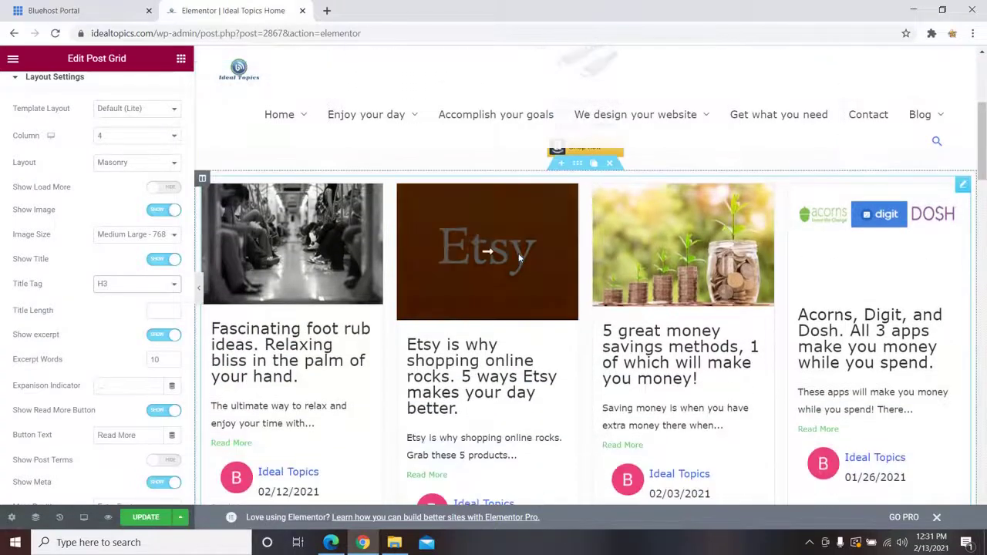
{"action": "scroll", "coordinate": [519, 259], "scroll_direction": "down", "scroll_amount": 3}
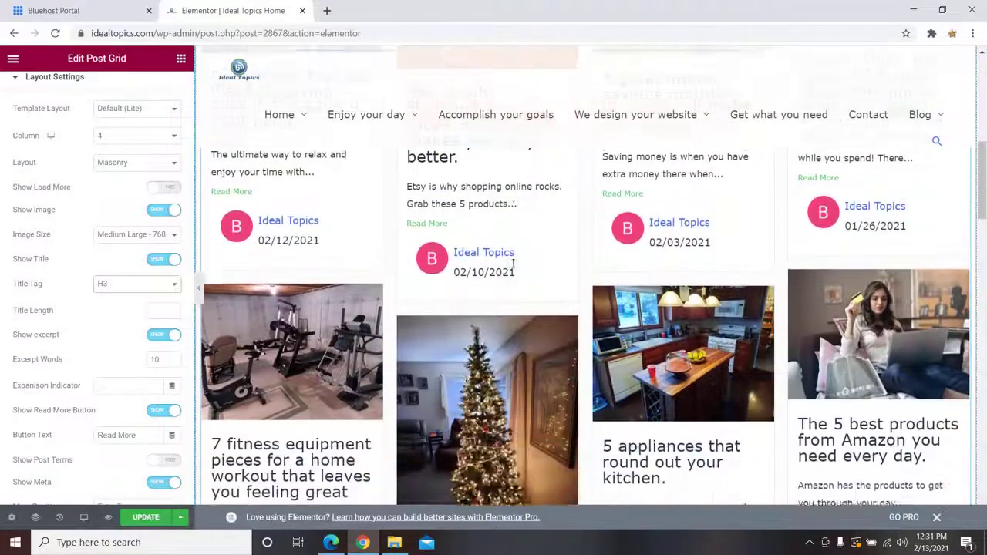
{"action": "scroll", "coordinate": [513, 264], "scroll_direction": "down", "scroll_amount": 3}
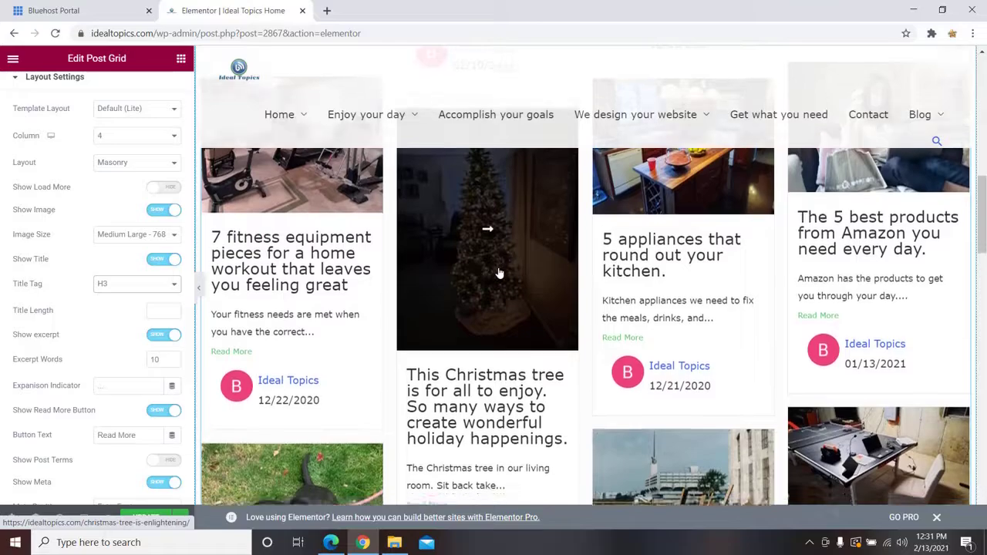
{"action": "scroll", "coordinate": [494, 274], "scroll_direction": "down", "scroll_amount": 2}
{"action": "scroll", "coordinate": [409, 282], "scroll_direction": "up", "scroll_amount": 1}
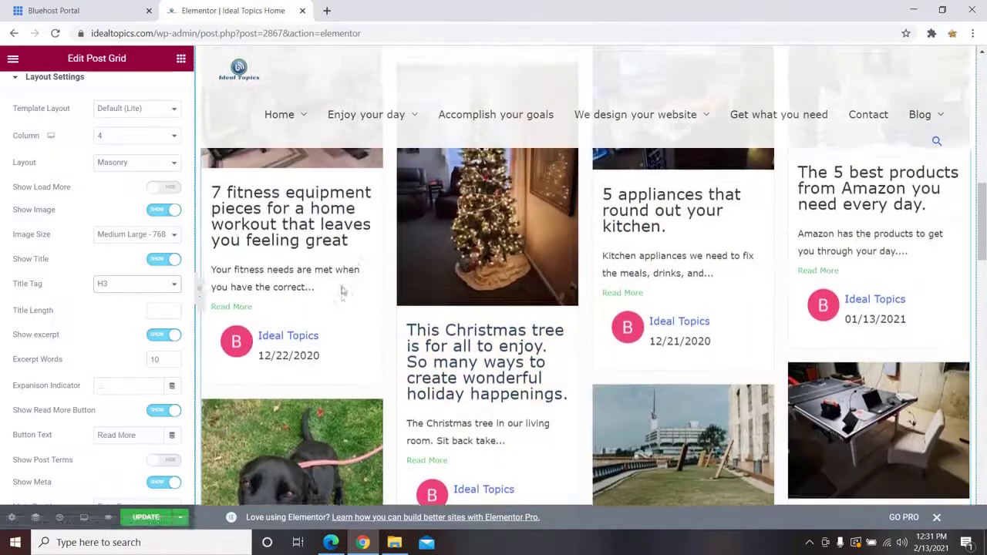
- Set the excerpt length of the grid posts to 7 words and check the shortened excerpts on the page
{"action": "scroll", "coordinate": [344, 290], "scroll_direction": "up", "scroll_amount": 8}
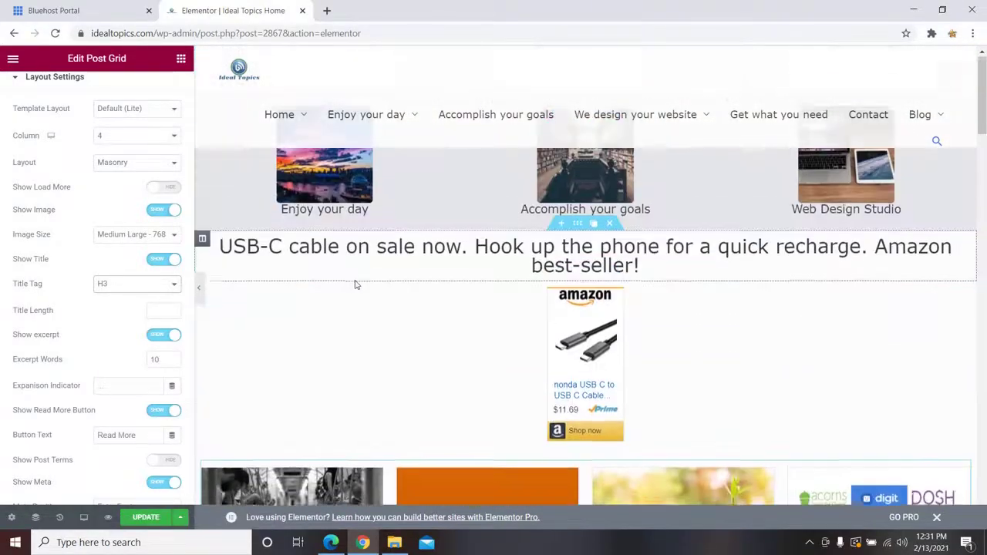
{"action": "scroll", "coordinate": [355, 284], "scroll_direction": "down", "scroll_amount": 4}
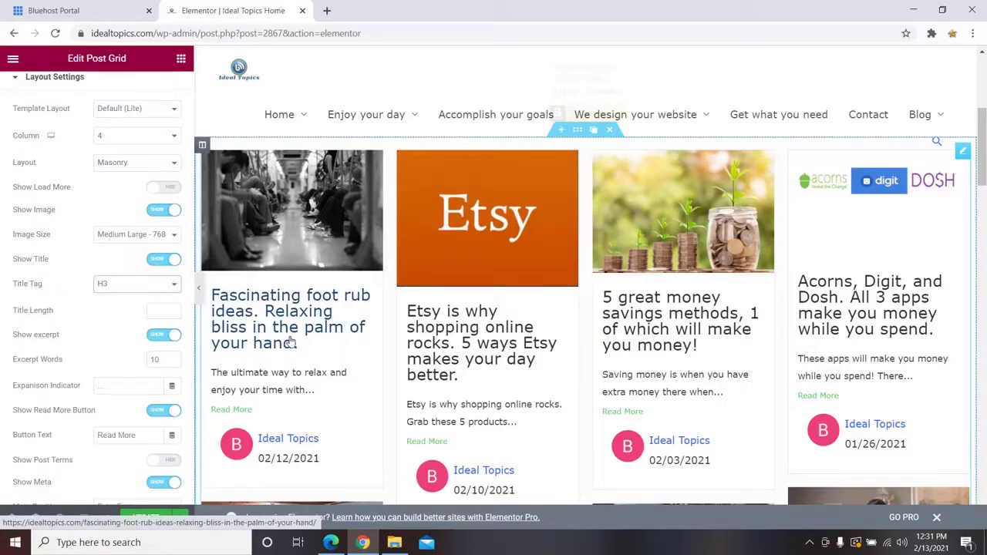
{"action": "scroll", "coordinate": [289, 340], "scroll_direction": "down", "scroll_amount": 1}
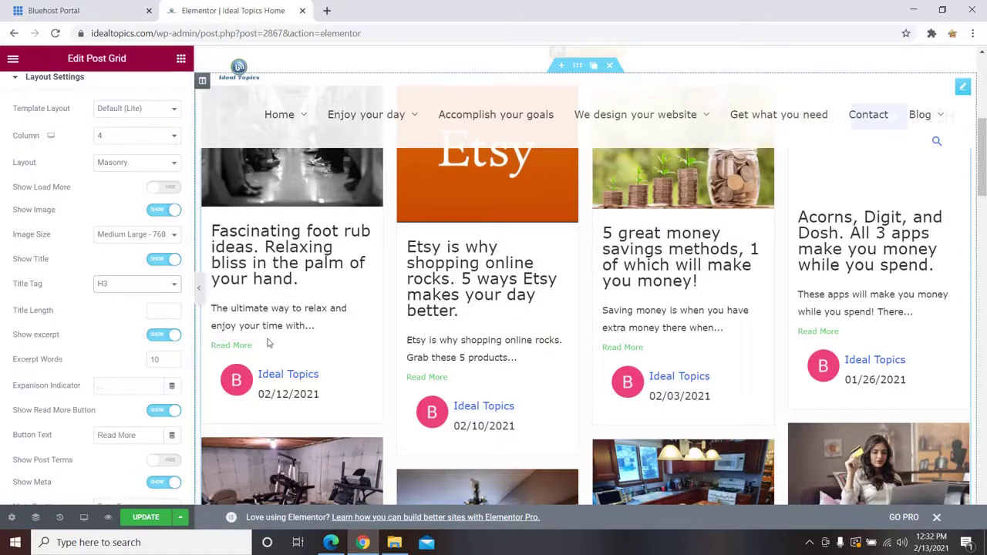
{"action": "left_click", "coordinate": [173, 362]}
{"action": "left_click", "coordinate": [172, 363]}
{"action": "left_click", "coordinate": [173, 363]}
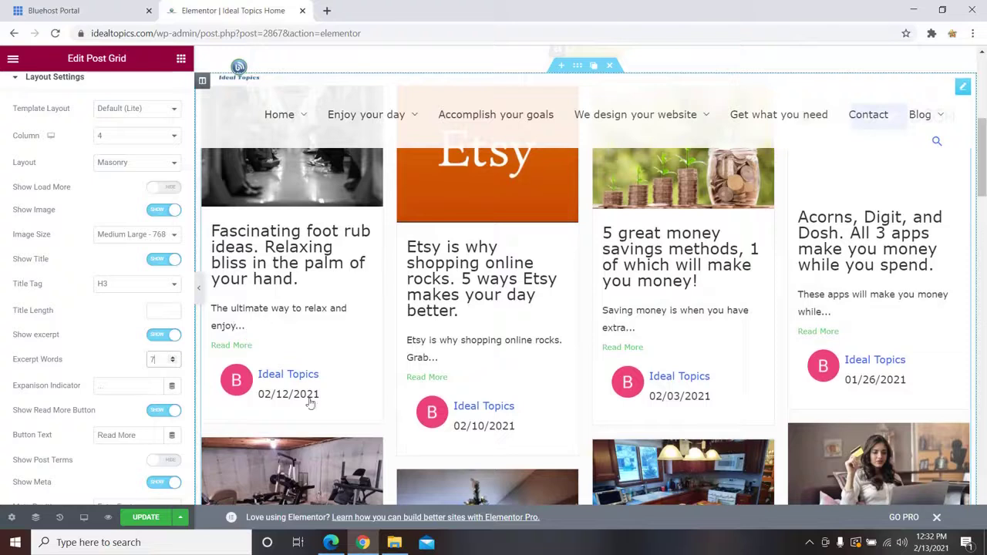
{"action": "scroll", "coordinate": [553, 337], "scroll_direction": "up", "scroll_amount": 3}
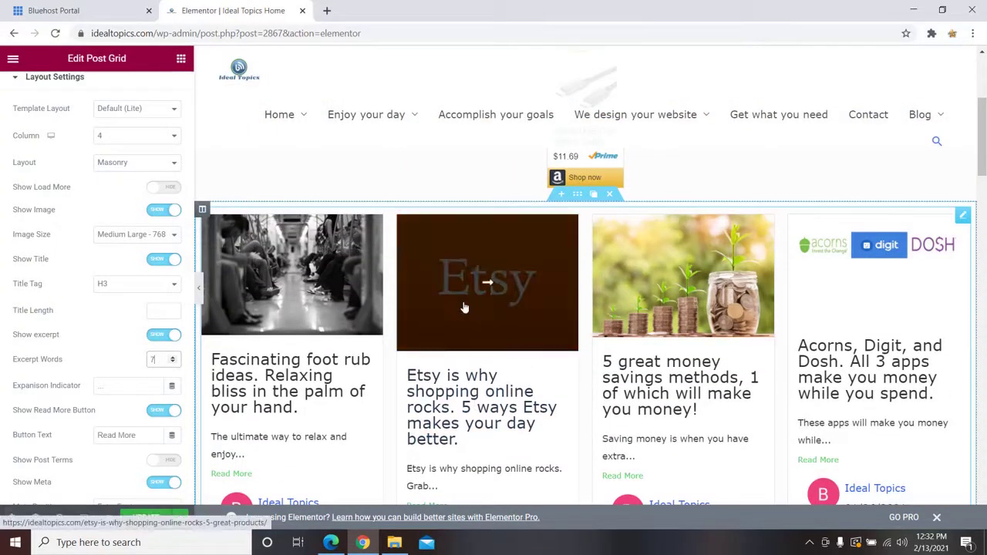
{"action": "scroll", "coordinate": [511, 334], "scroll_direction": "down", "scroll_amount": 4}
{"action": "scroll", "coordinate": [119, 361], "scroll_direction": "down", "scroll_amount": 1}
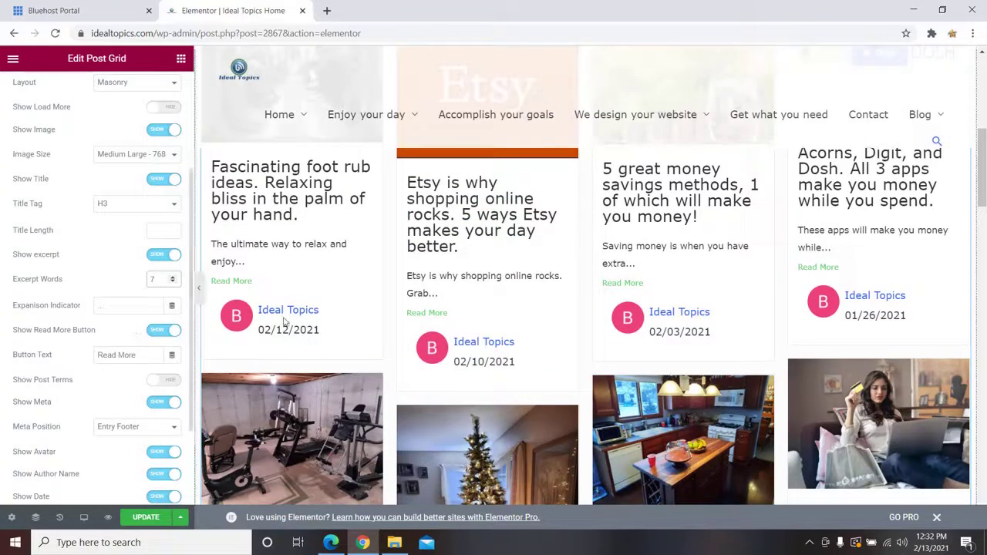
- Hide the meta information under the grid posts and check the cards throughout the grid
{"action": "scroll", "coordinate": [242, 264], "scroll_direction": "down", "scroll_amount": 1}
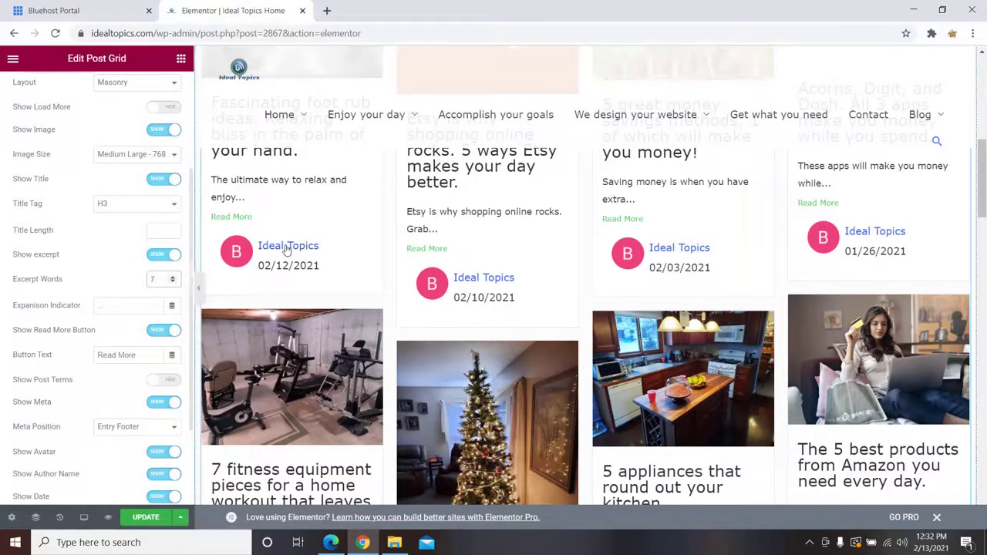
{"action": "scroll", "coordinate": [115, 318], "scroll_direction": "down", "scroll_amount": 1}
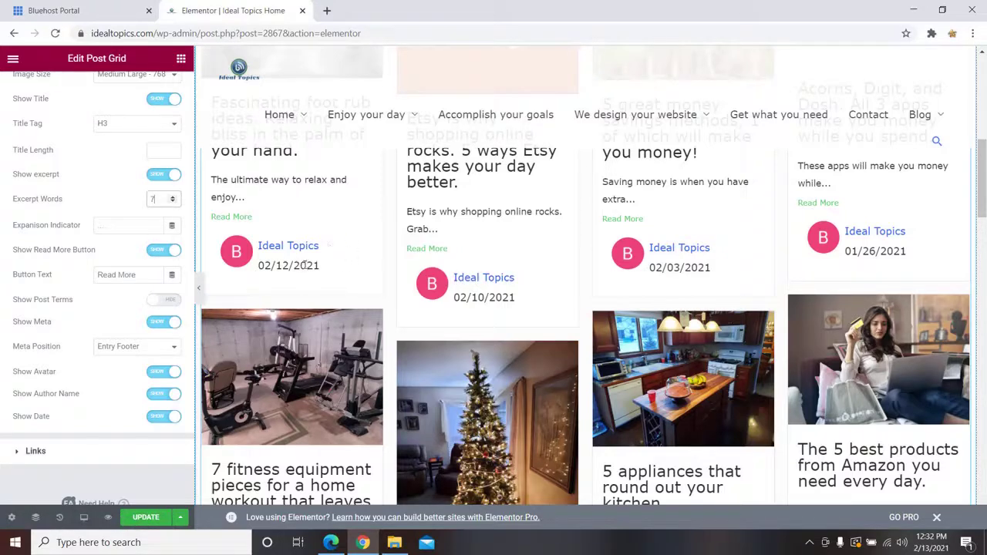
{"action": "left_click", "coordinate": [163, 322]}
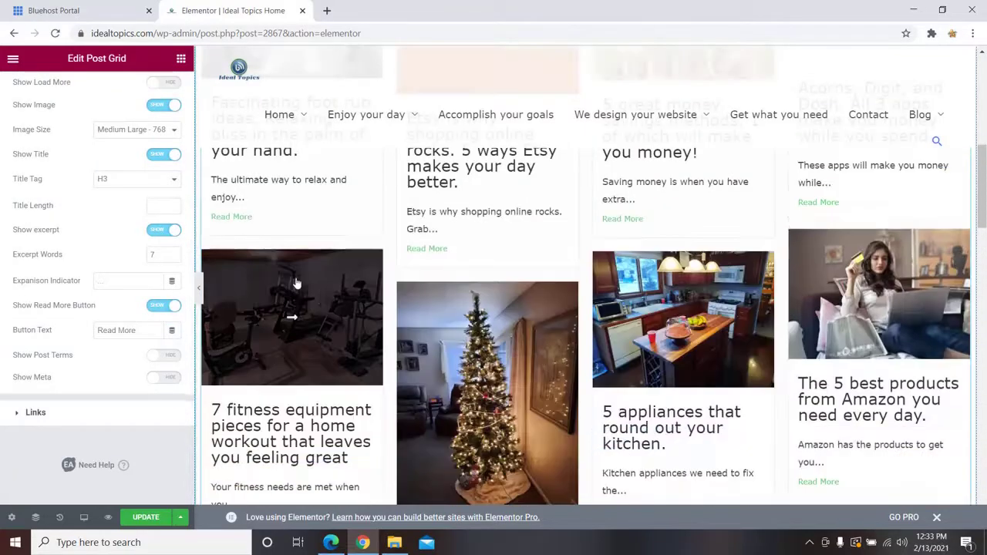
{"action": "scroll", "coordinate": [322, 285], "scroll_direction": "down", "scroll_amount": 4}
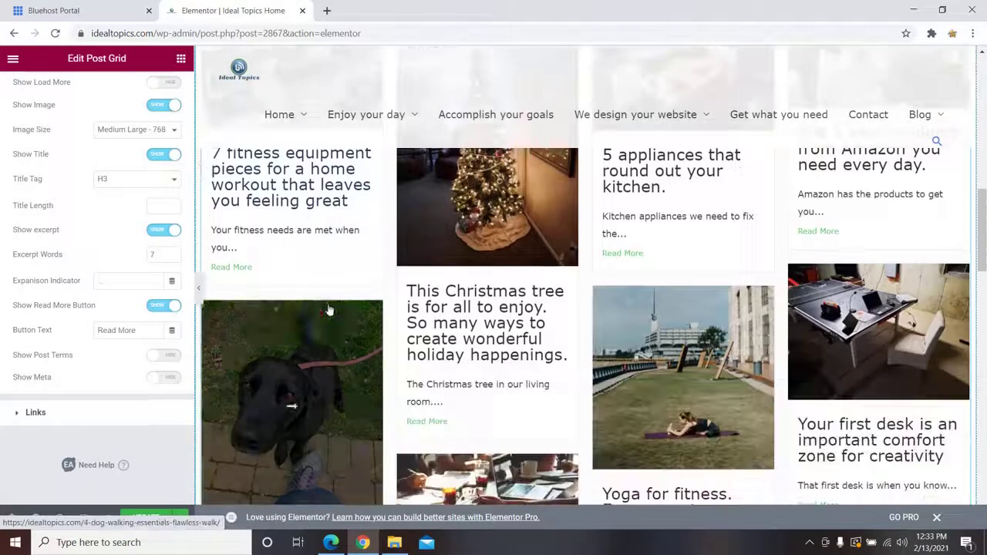
{"action": "scroll", "coordinate": [329, 311], "scroll_direction": "up", "scroll_amount": 5}
{"action": "scroll", "coordinate": [329, 313], "scroll_direction": "up", "scroll_amount": 4}
{"action": "scroll", "coordinate": [590, 301], "scroll_direction": "down", "scroll_amount": 2}
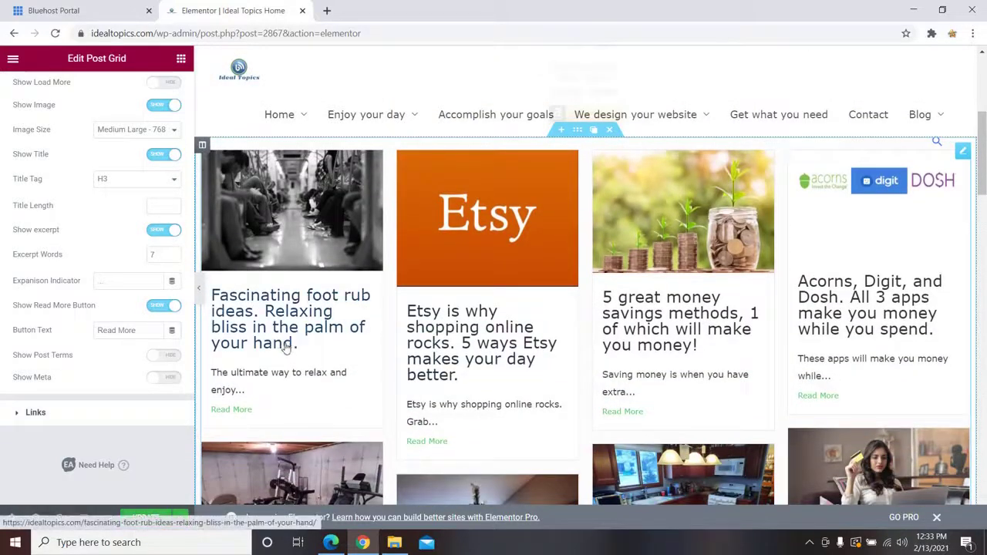
{"action": "scroll", "coordinate": [282, 346], "scroll_direction": "up", "scroll_amount": 1}
{"action": "scroll", "coordinate": [139, 340], "scroll_direction": "up", "scroll_amount": 3}
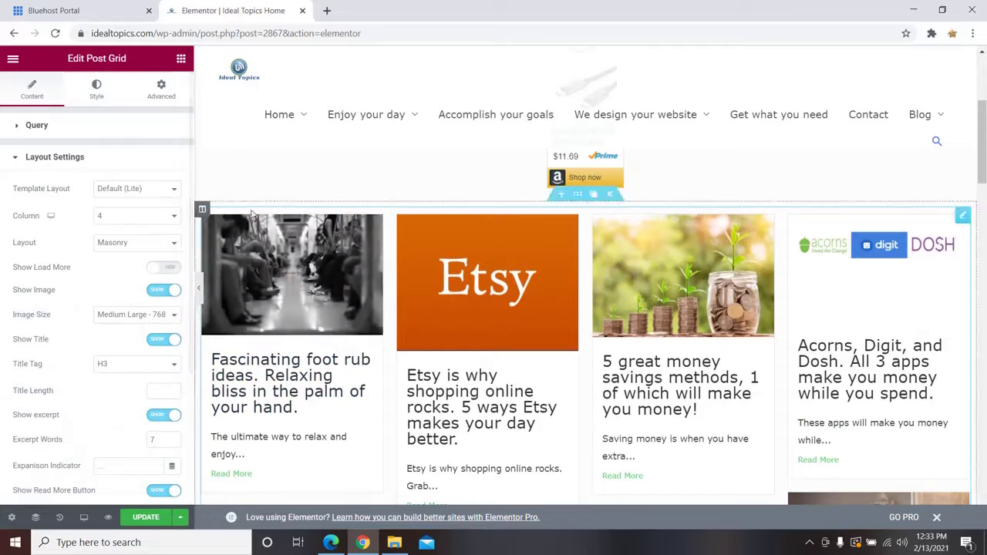
- Set the border radius of the post cards to 5 on all sides in the Post Grid Style and check the cards
{"action": "left_click", "coordinate": [97, 91]}
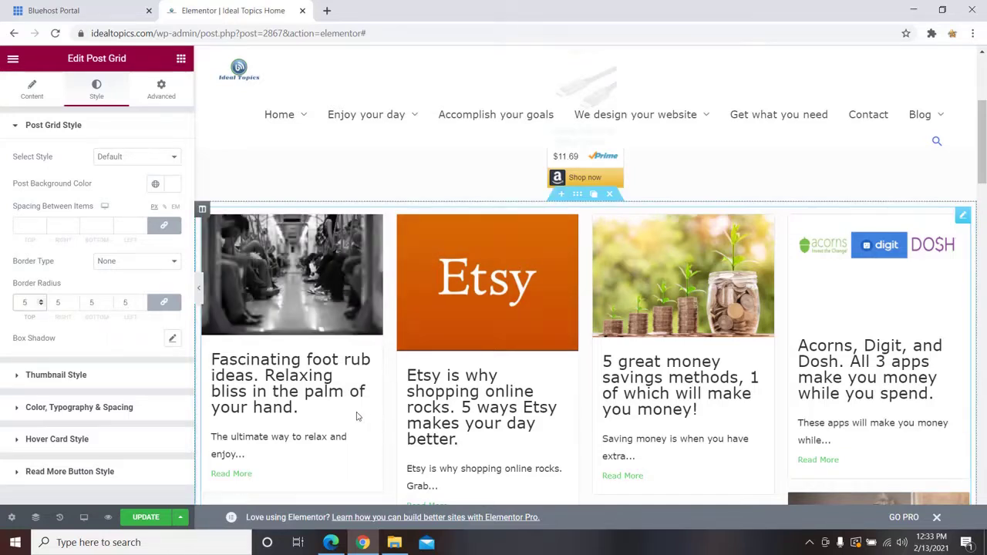
{"action": "scroll", "coordinate": [347, 423], "scroll_direction": "down", "scroll_amount": 2}
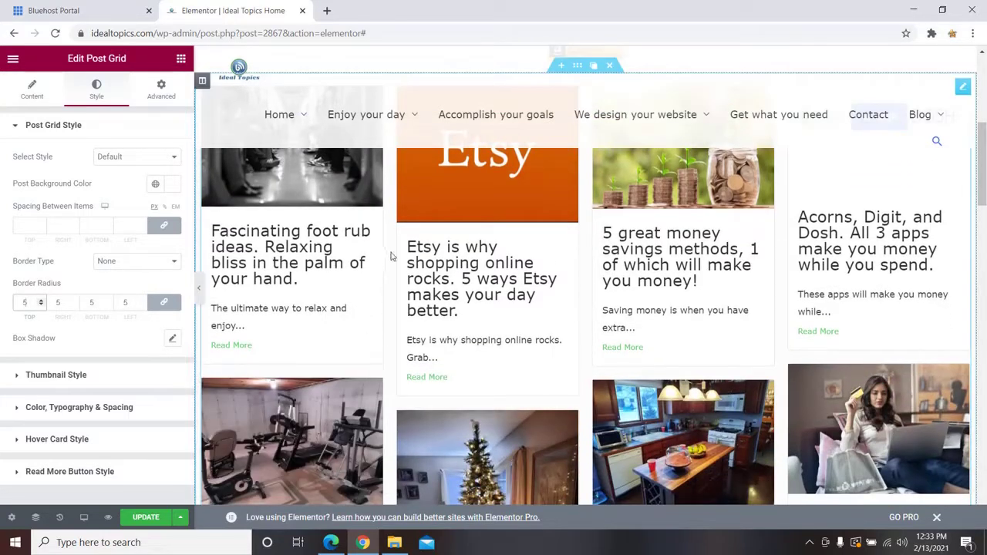
{"action": "scroll", "coordinate": [293, 323], "scroll_direction": "up", "scroll_amount": 2}
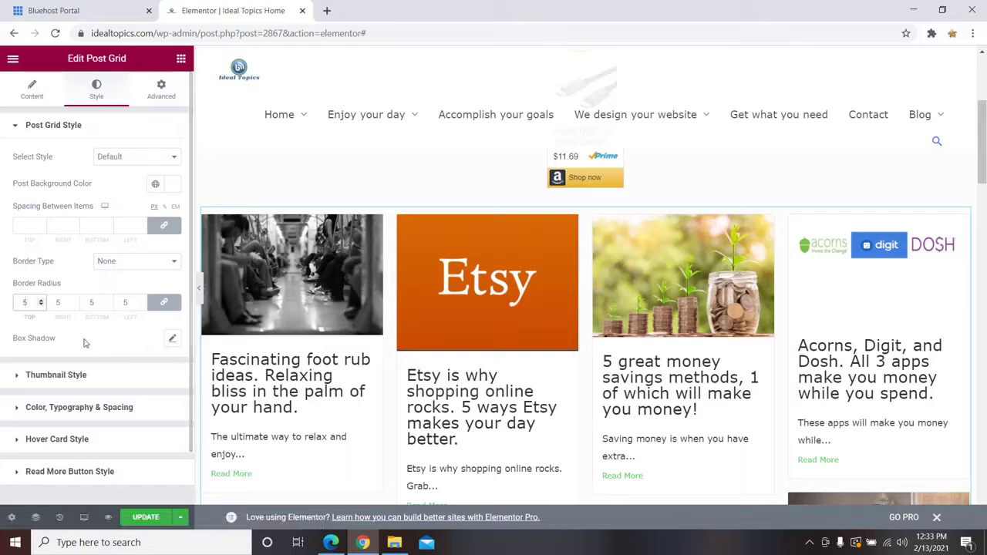
- Set the thumbnail radius to 5 on all sides, check the images at full page width and return to the widget settings
{"action": "scroll", "coordinate": [99, 344], "scroll_direction": "down", "scroll_amount": 2}
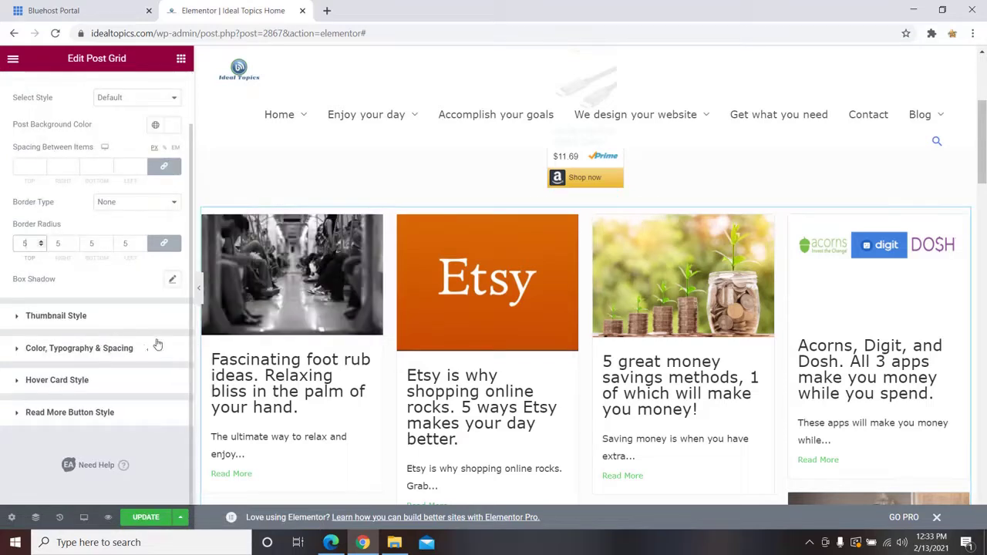
{"action": "left_click", "coordinate": [15, 318]}
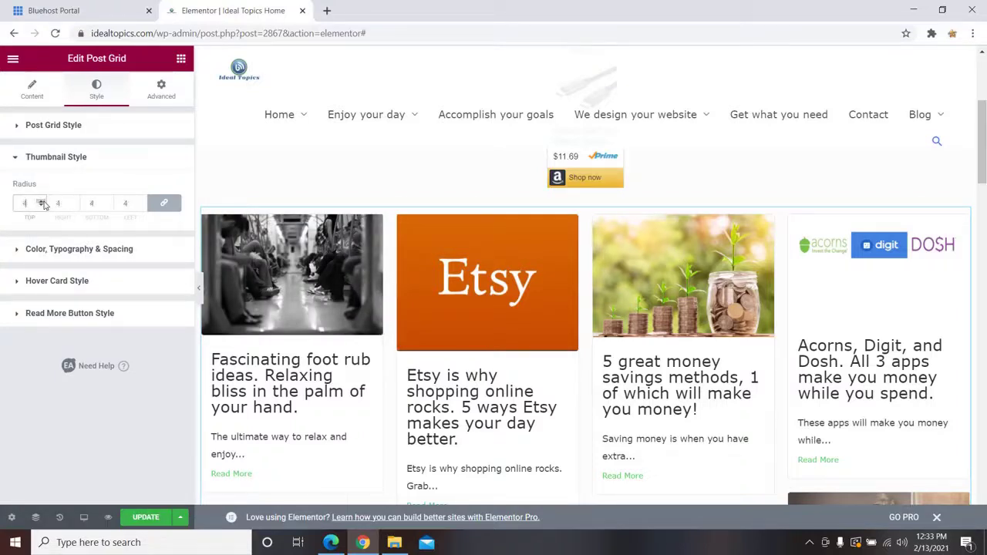
{"action": "left_click", "coordinate": [199, 293]}
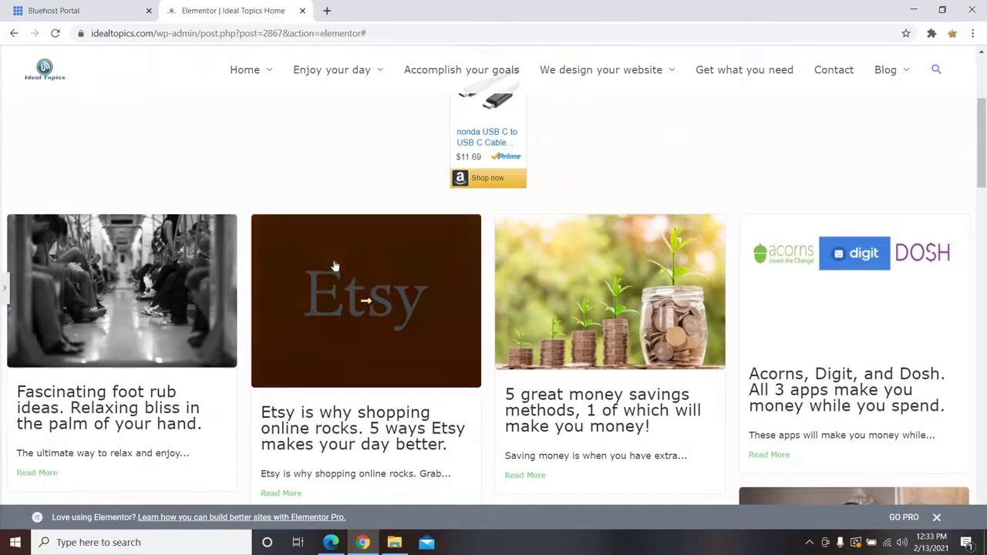
{"action": "scroll", "coordinate": [469, 290], "scroll_direction": "down", "scroll_amount": 1}
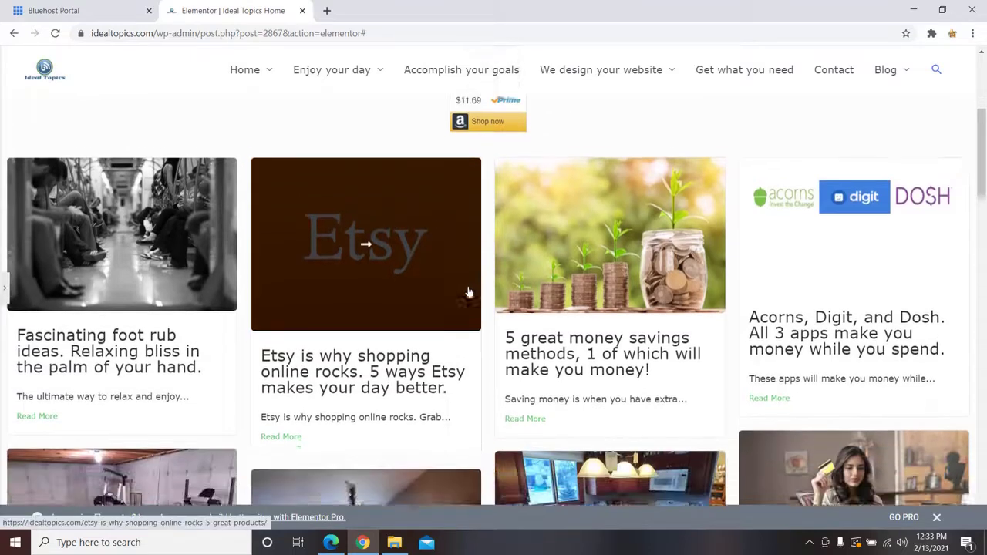
{"action": "scroll", "coordinate": [371, 322], "scroll_direction": "down", "scroll_amount": 1}
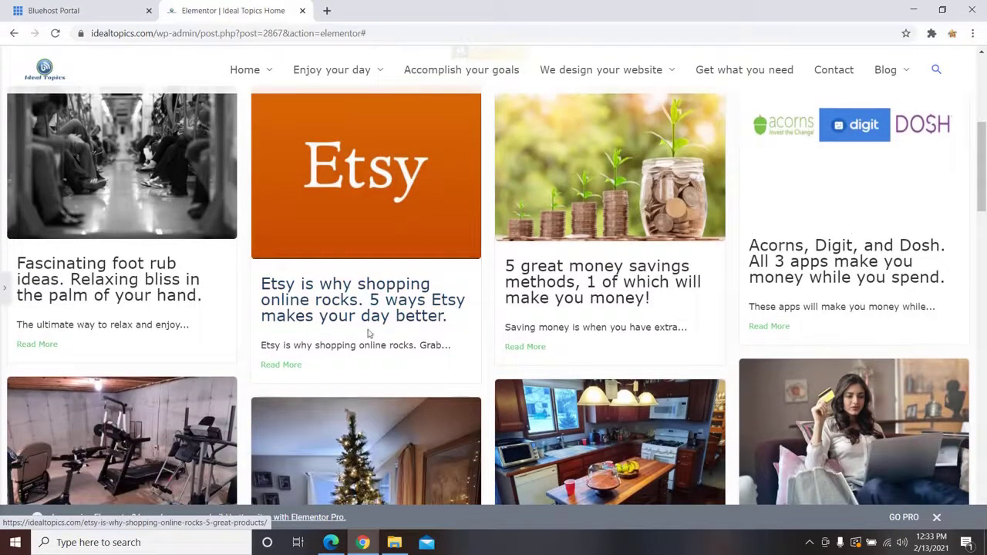
{"action": "scroll", "coordinate": [368, 334], "scroll_direction": "down", "scroll_amount": 2}
{"action": "scroll", "coordinate": [366, 331], "scroll_direction": "up", "scroll_amount": 3}
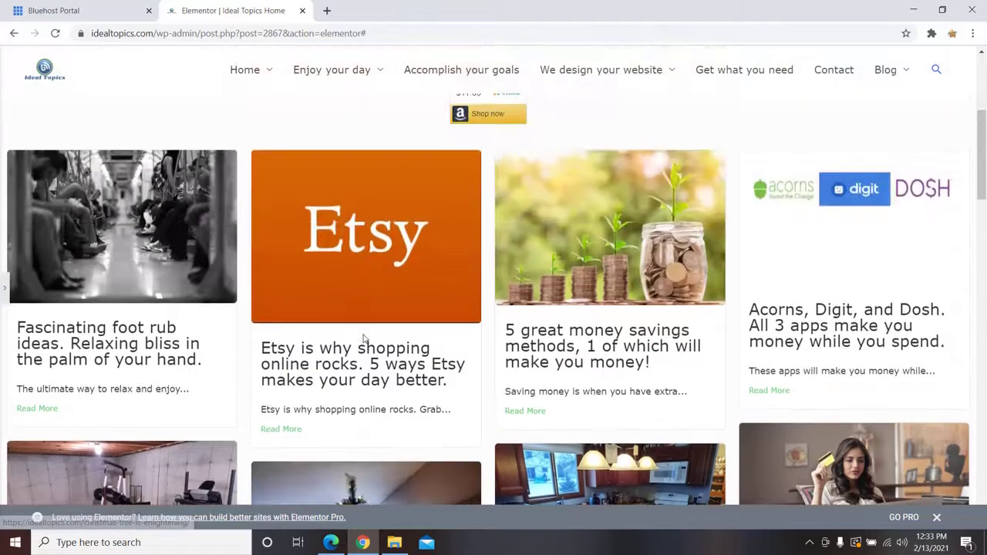
{"action": "left_click", "coordinate": [4, 289]}
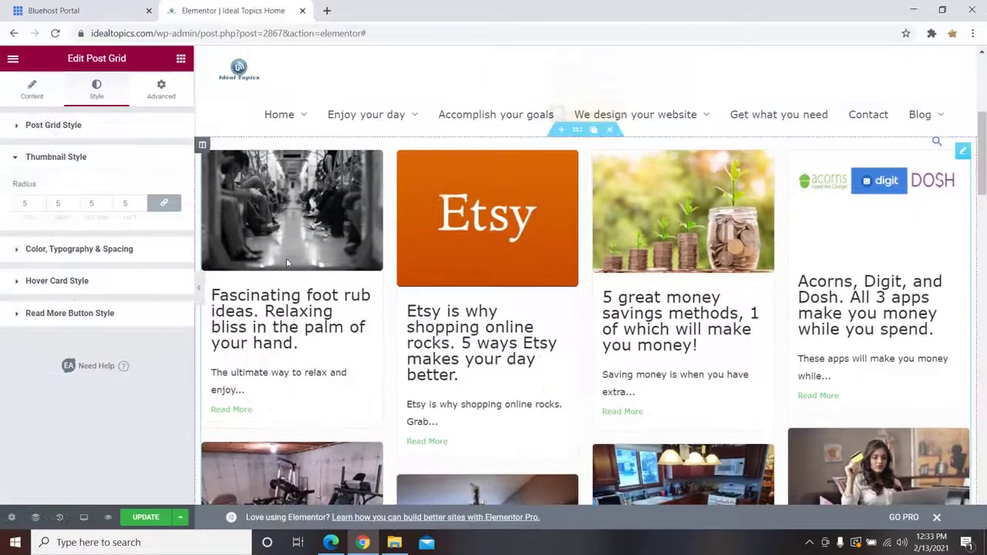
- Change the title hover color of the posts to a light grayish blue
{"action": "left_click", "coordinate": [18, 252]}
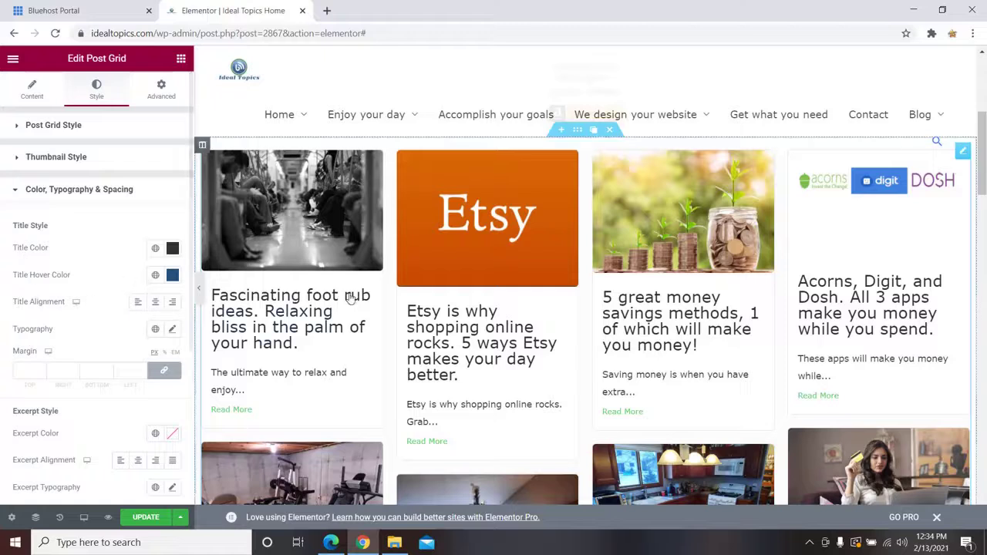
{"action": "left_click", "coordinate": [171, 277]}
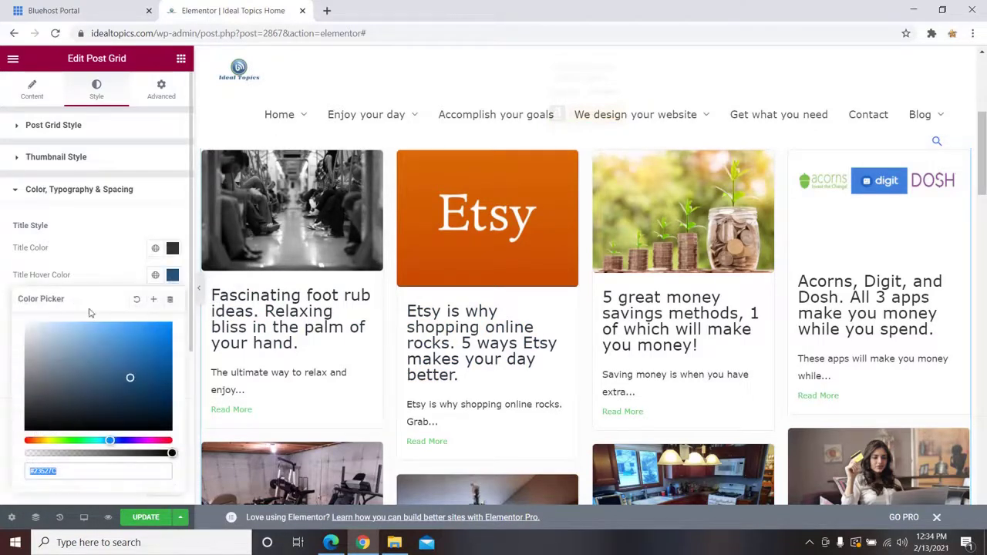
{"action": "left_click", "coordinate": [47, 335]}
{"action": "left_click", "coordinate": [108, 266]}
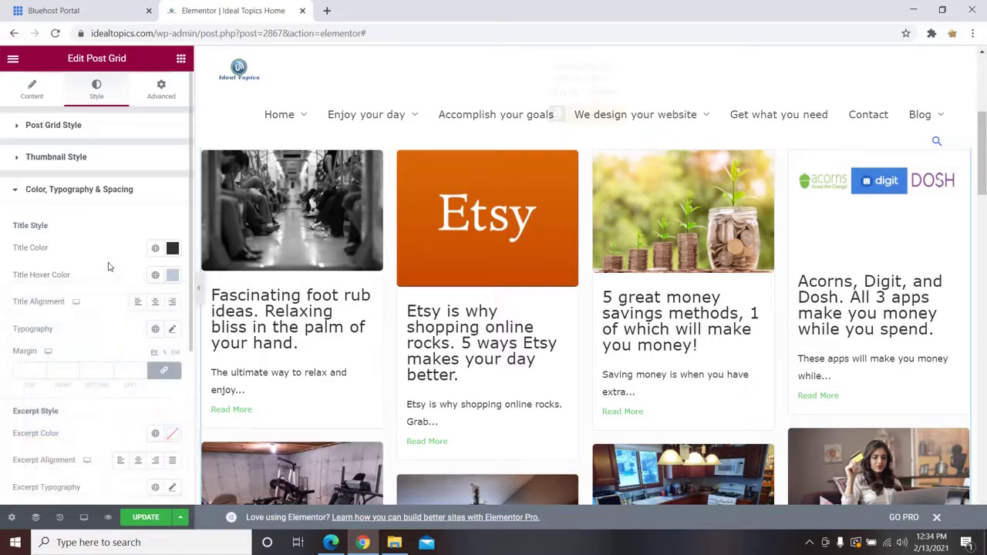
- Set the typography size of the post titles to 20 px and check a title's hover color
{"action": "left_click", "coordinate": [174, 330]}
{"action": "scroll", "coordinate": [112, 359], "scroll_direction": "down", "scroll_amount": 1}
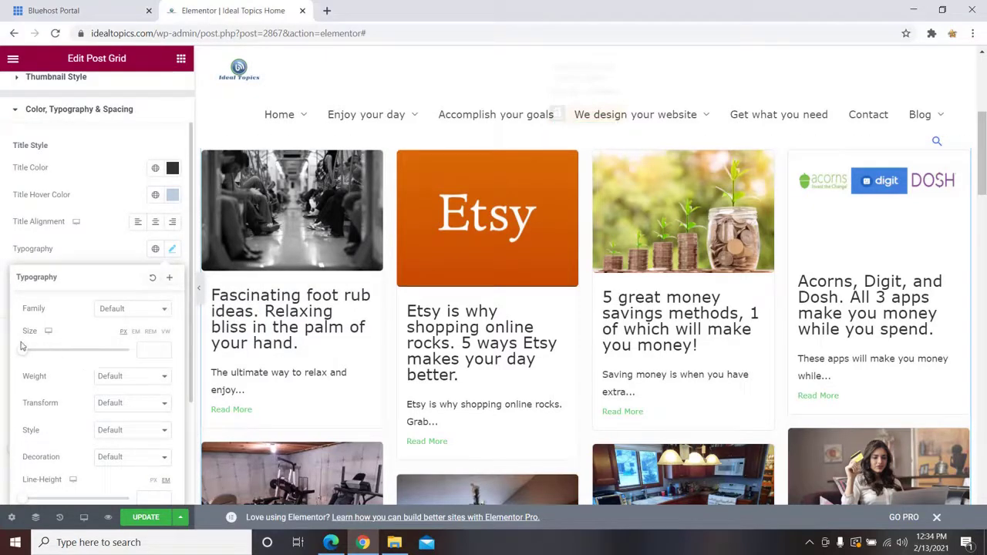
{"action": "left_click_drag", "start_coordinate": [26, 354], "coordinate": [37, 357]}
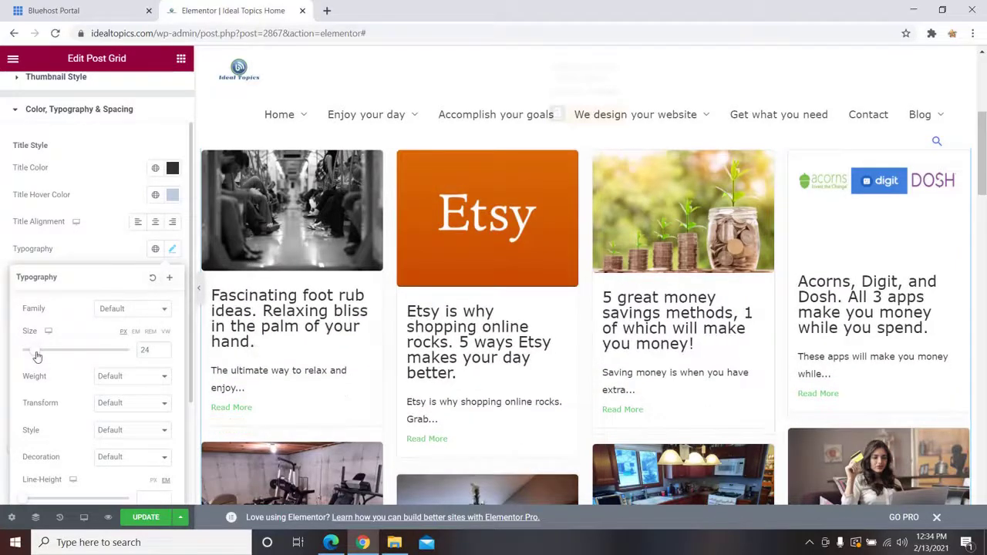
{"action": "left_click", "coordinate": [162, 349]}
{"action": "left_click", "coordinate": [163, 349]}
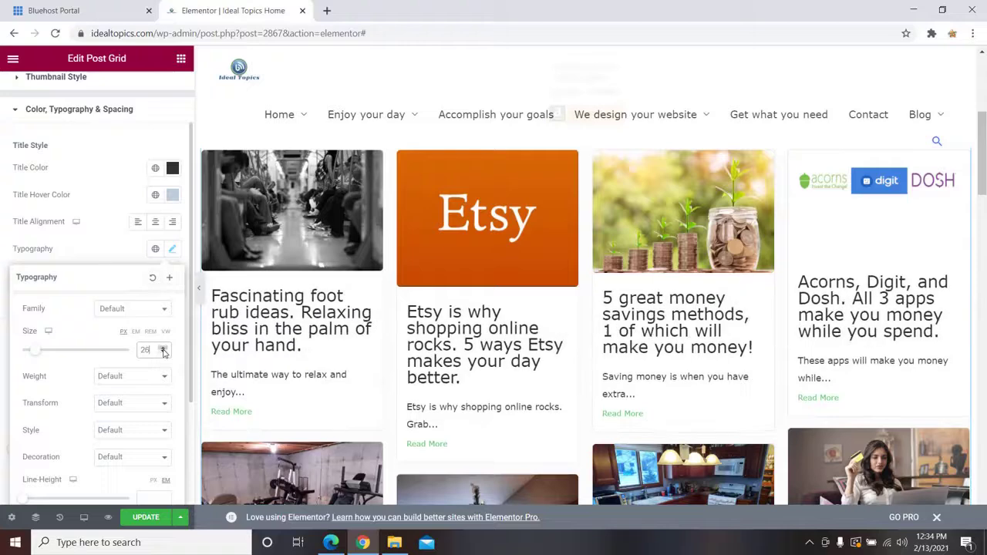
{"action": "left_click", "coordinate": [163, 353]}
{"action": "left_click", "coordinate": [162, 353]}
{"action": "left_click", "coordinate": [164, 353]}
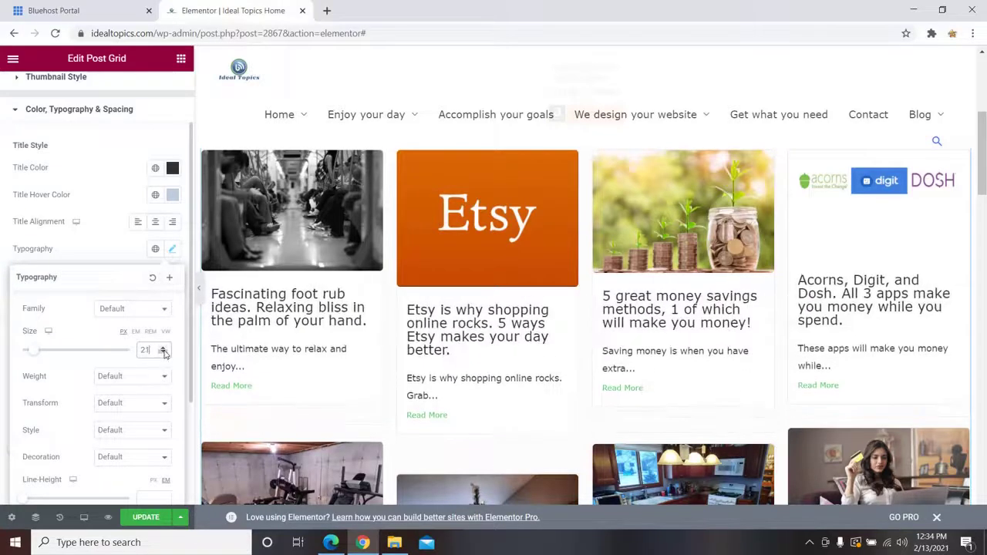
{"action": "left_click", "coordinate": [165, 353]}
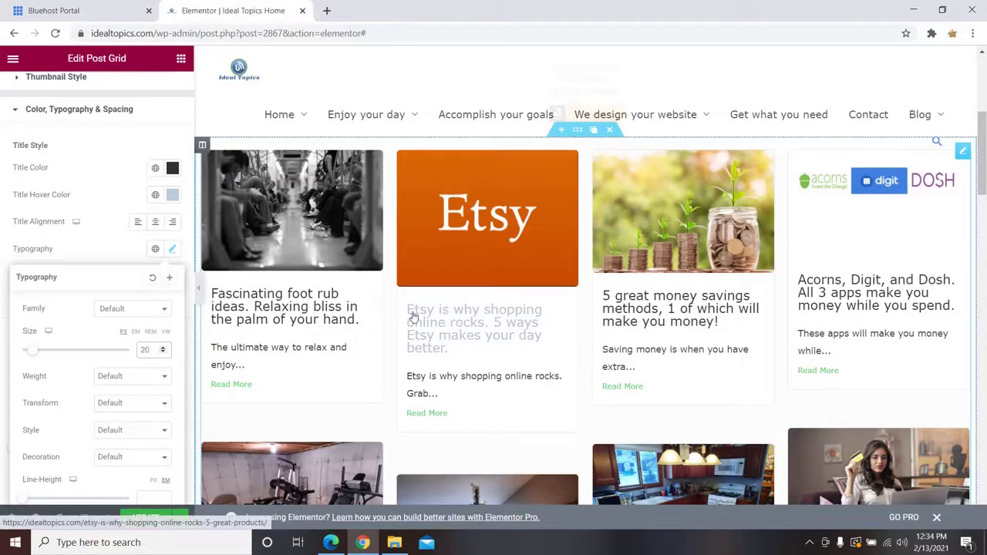
{"action": "left_click", "coordinate": [121, 251]}
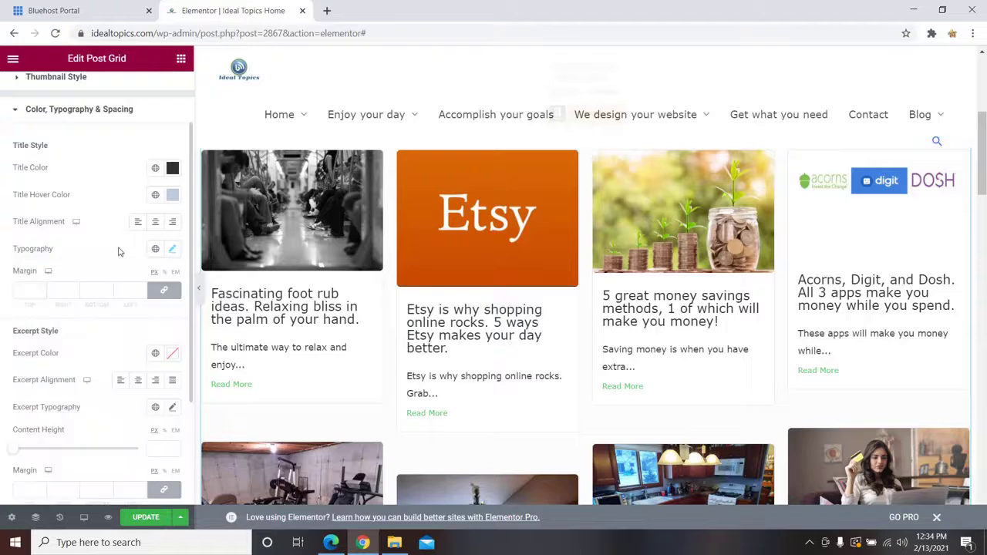
- Set the post hover icon in the Hover Card Style to the Mouse icon from the icon library
{"action": "scroll", "coordinate": [116, 258], "scroll_direction": "down", "scroll_amount": 1}
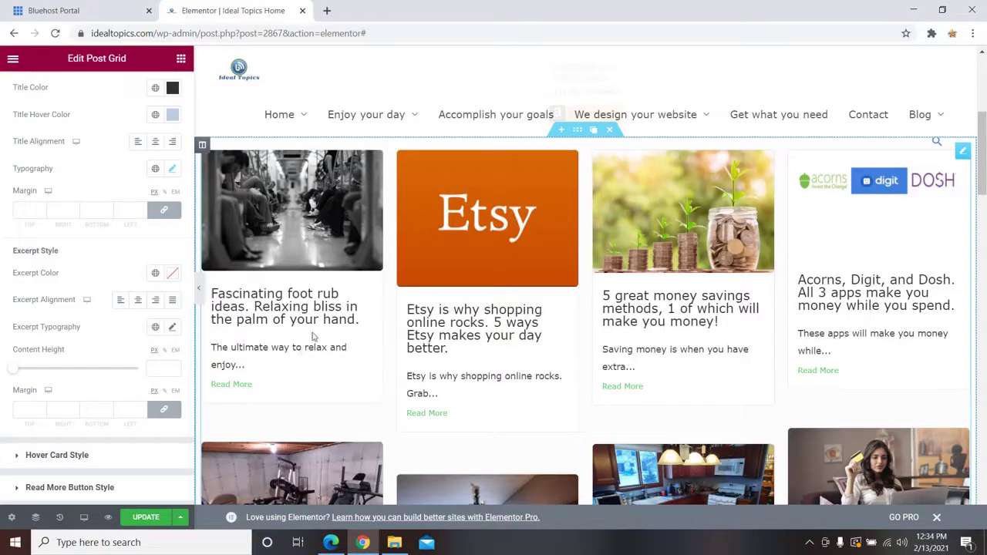
{"action": "scroll", "coordinate": [61, 348], "scroll_direction": "down", "scroll_amount": 1}
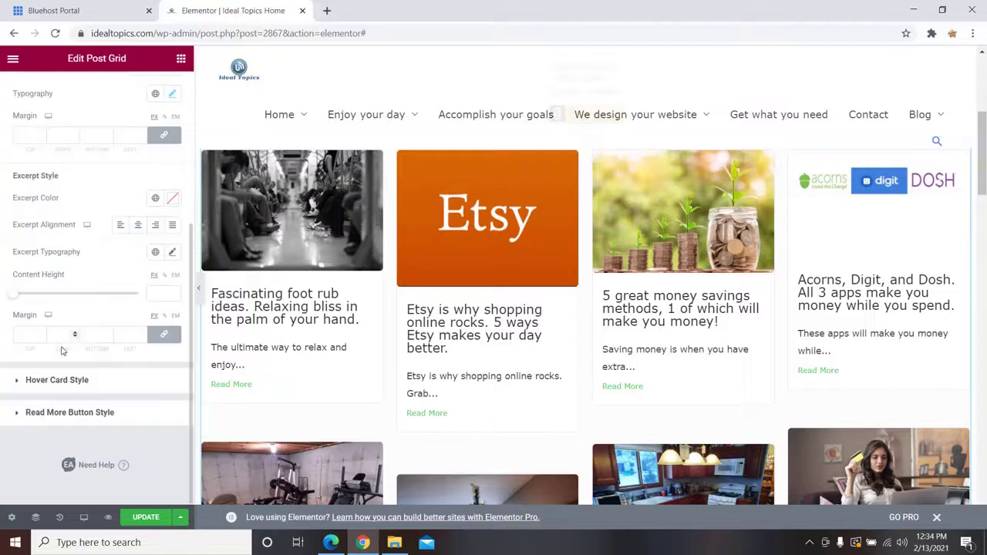
{"action": "left_click", "coordinate": [17, 383]}
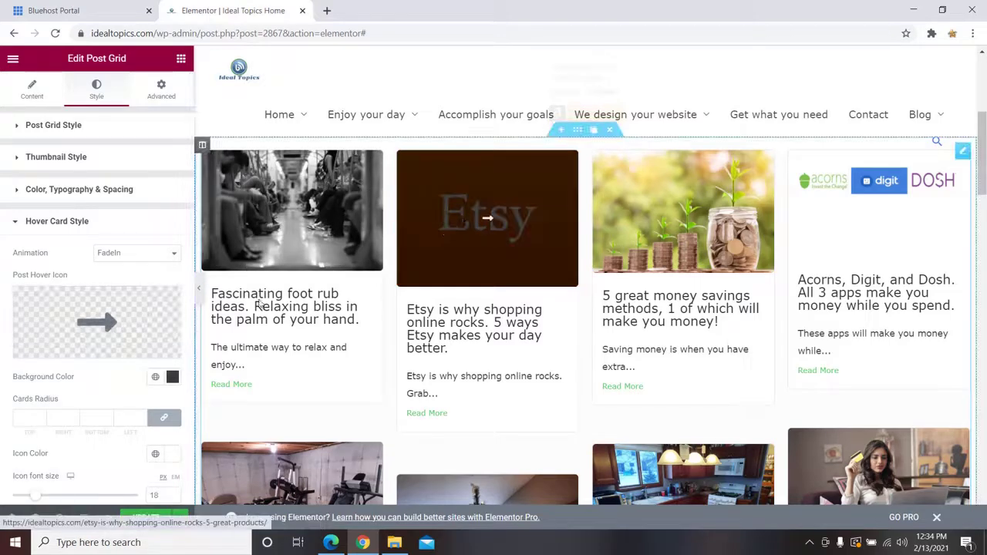
{"action": "left_click", "coordinate": [93, 333]}
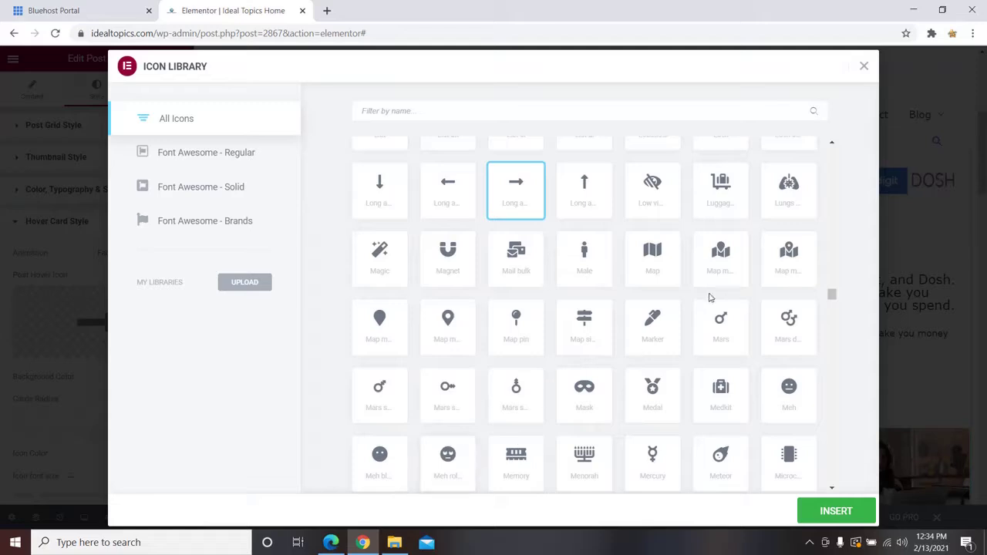
{"action": "scroll", "coordinate": [711, 297], "scroll_direction": "down", "scroll_amount": 3}
{"action": "scroll", "coordinate": [704, 303], "scroll_direction": "down", "scroll_amount": 1}
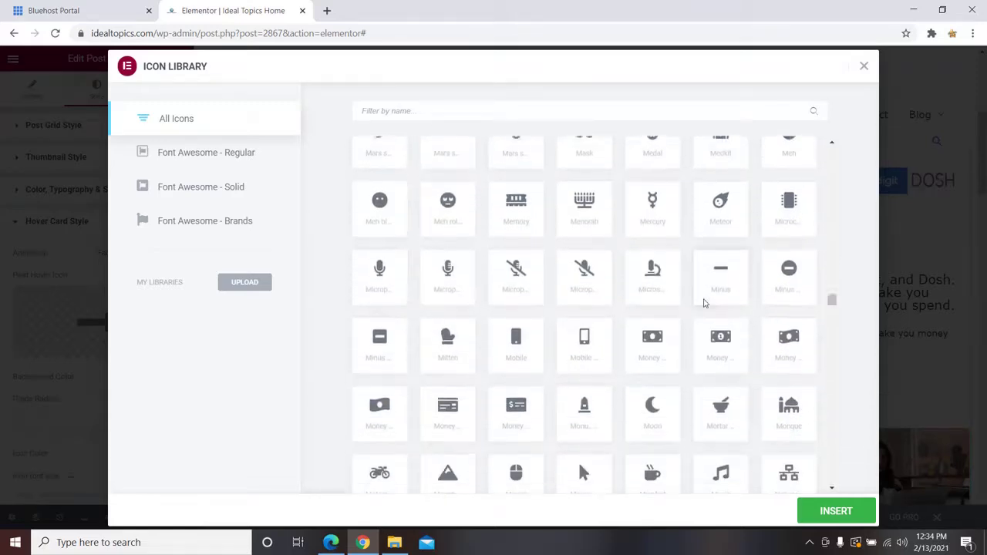
{"action": "scroll", "coordinate": [722, 286], "scroll_direction": "down", "scroll_amount": 2}
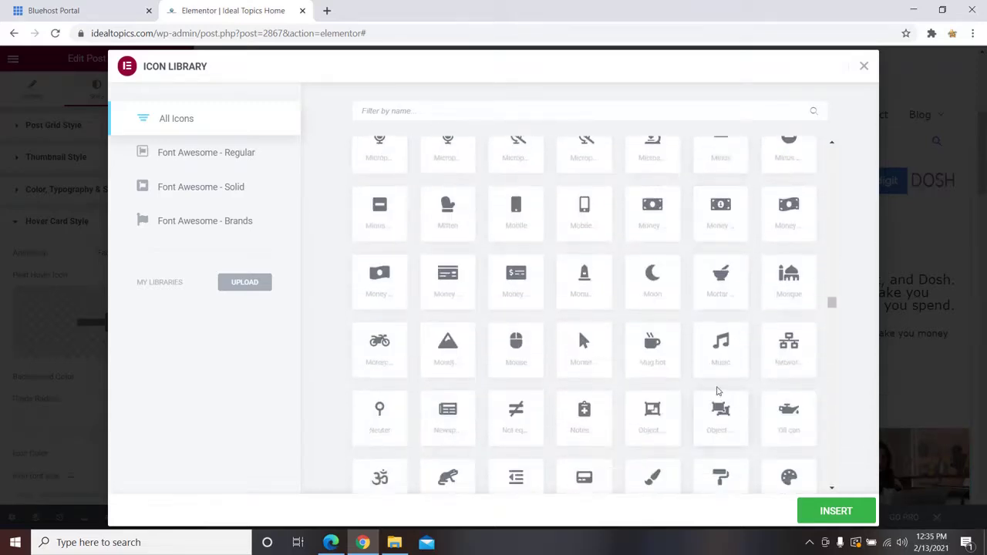
{"action": "scroll", "coordinate": [716, 388], "scroll_direction": "down", "scroll_amount": 1}
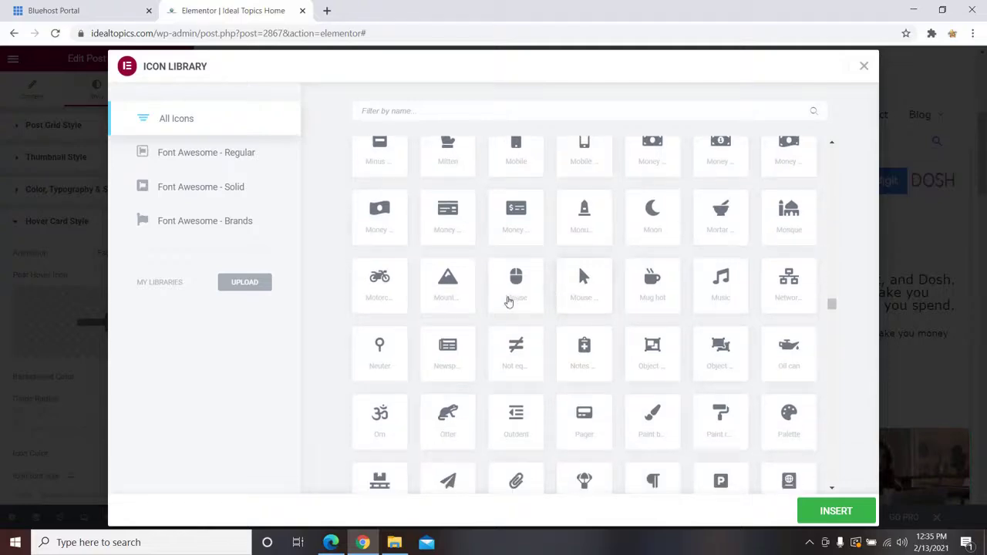
{"action": "left_click", "coordinate": [509, 301]}
{"action": "left_click", "coordinate": [818, 507]}
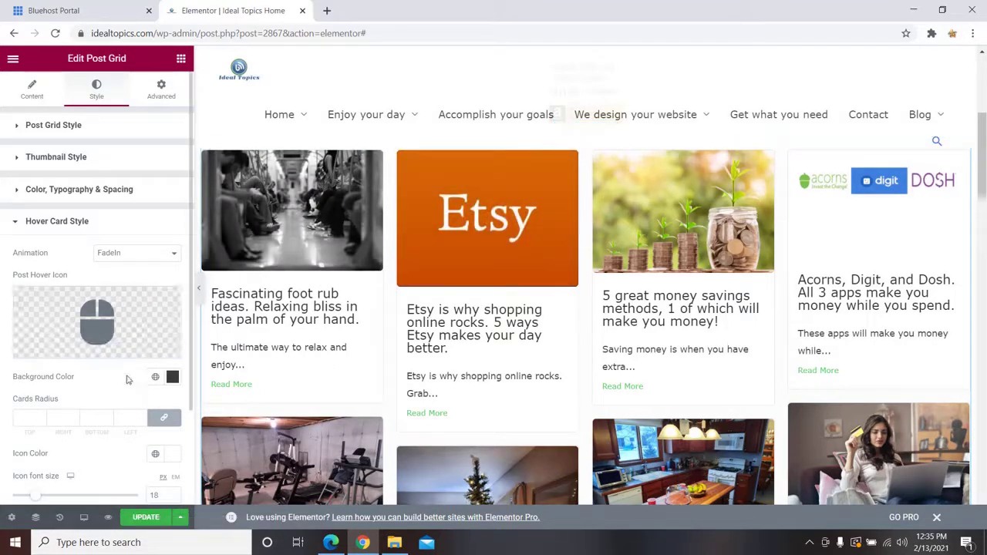
- Set the typography size of the Read More button to 20 px
{"action": "scroll", "coordinate": [94, 391], "scroll_direction": "down", "scroll_amount": 2}
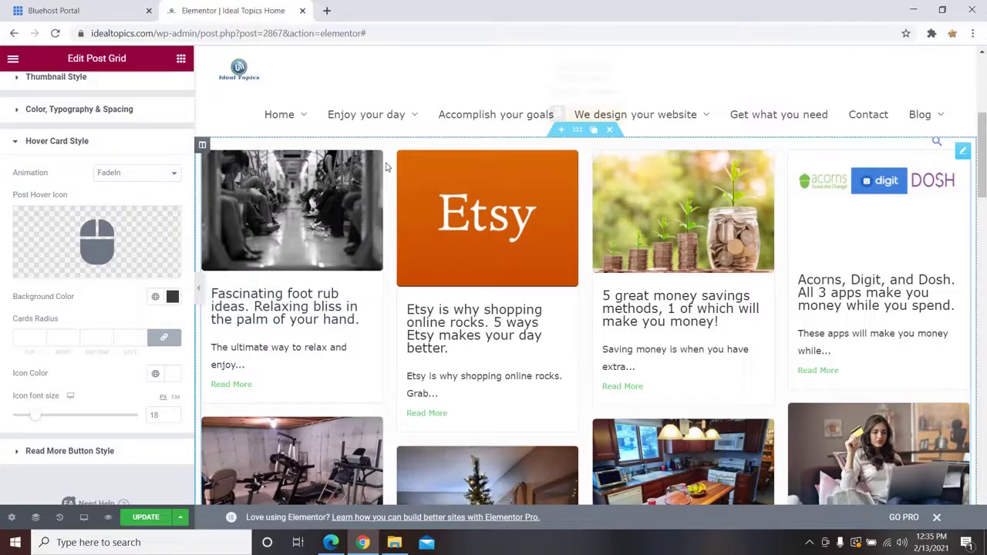
{"action": "scroll", "coordinate": [111, 397], "scroll_direction": "down", "scroll_amount": 1}
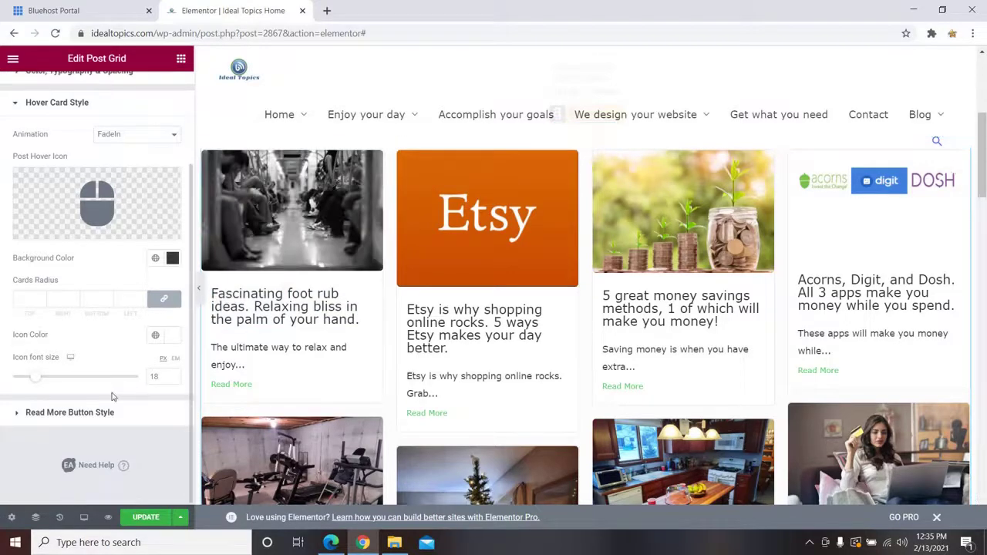
{"action": "left_click", "coordinate": [16, 414]}
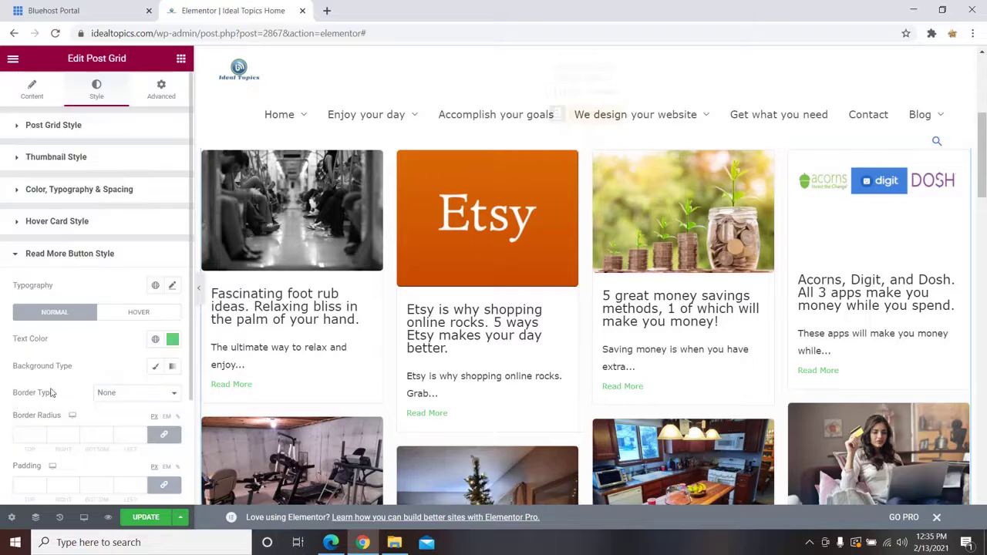
{"action": "scroll", "coordinate": [54, 392], "scroll_direction": "down", "scroll_amount": 2}
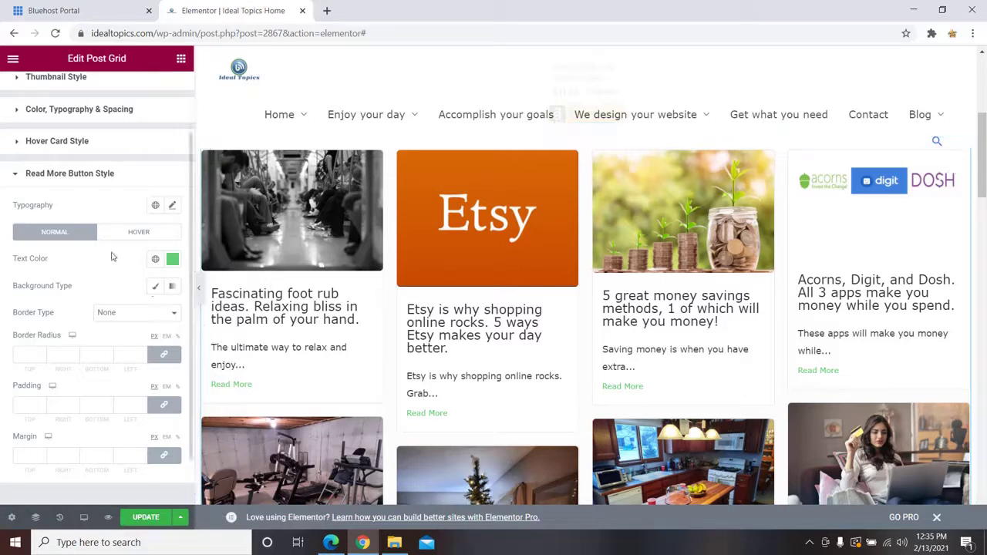
{"action": "left_click", "coordinate": [173, 207]}
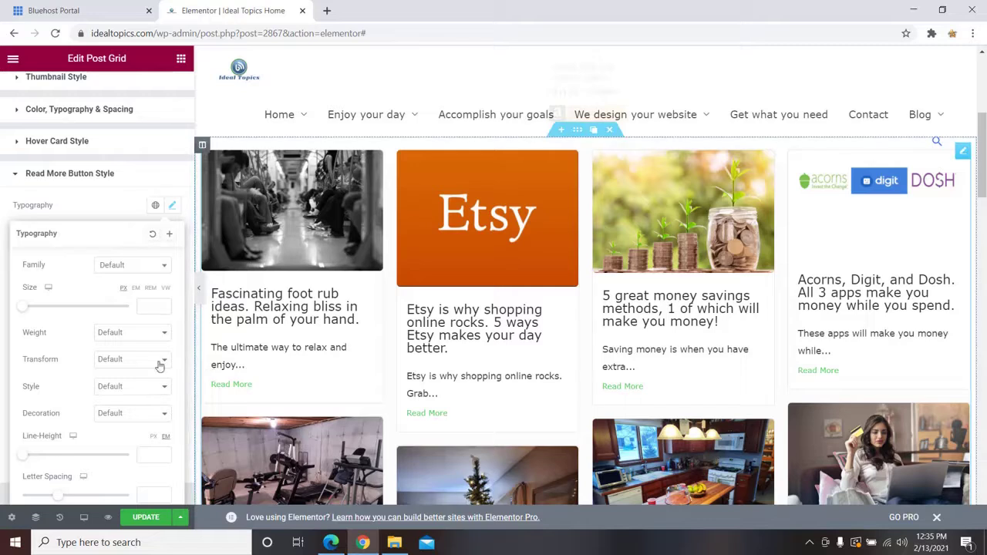
{"action": "left_click", "coordinate": [163, 304]}
{"action": "left_click", "coordinate": [162, 307]}
{"action": "left_click", "coordinate": [163, 306]}
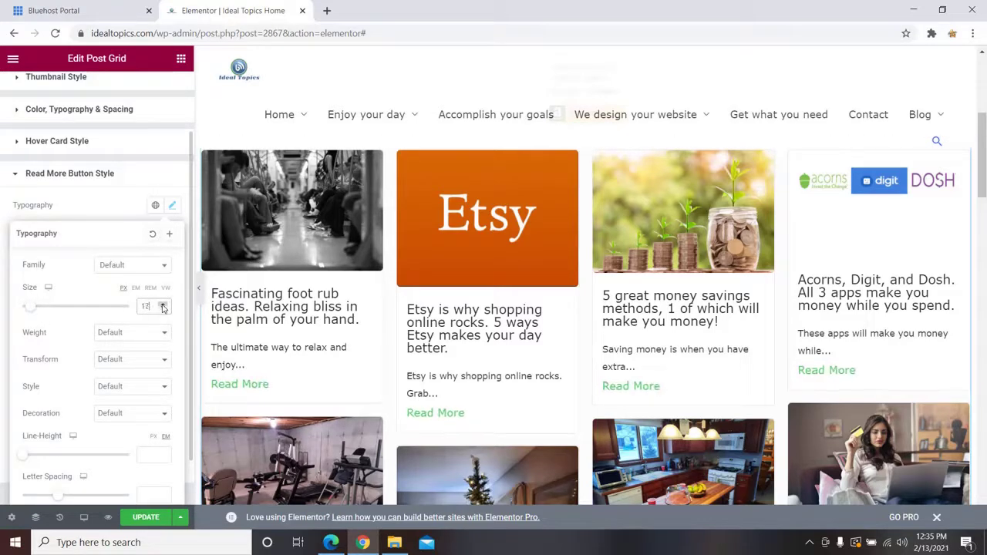
{"action": "left_click", "coordinate": [162, 307]}
{"action": "left_click", "coordinate": [163, 307]}
{"action": "left_click", "coordinate": [162, 306]}
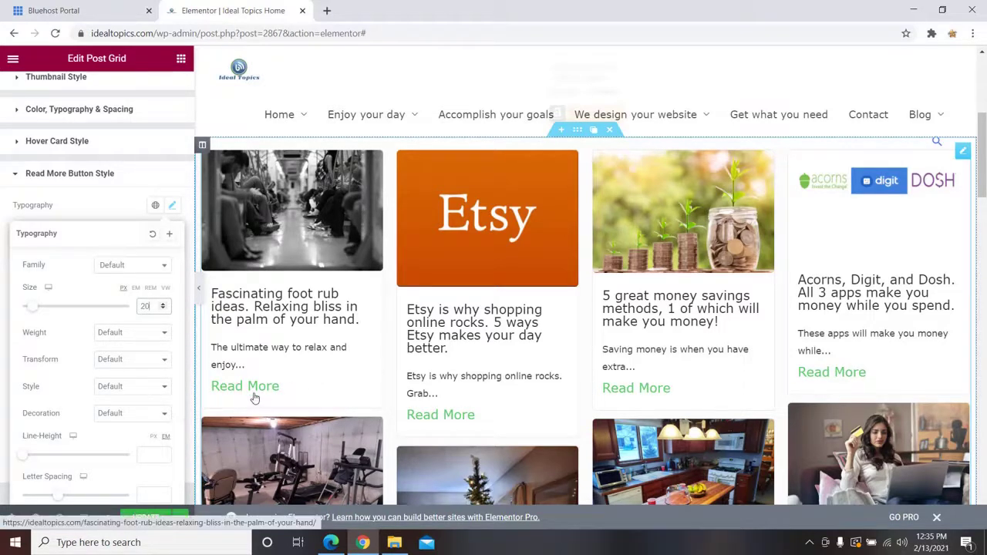
{"action": "scroll", "coordinate": [112, 379], "scroll_direction": "down", "scroll_amount": 1}
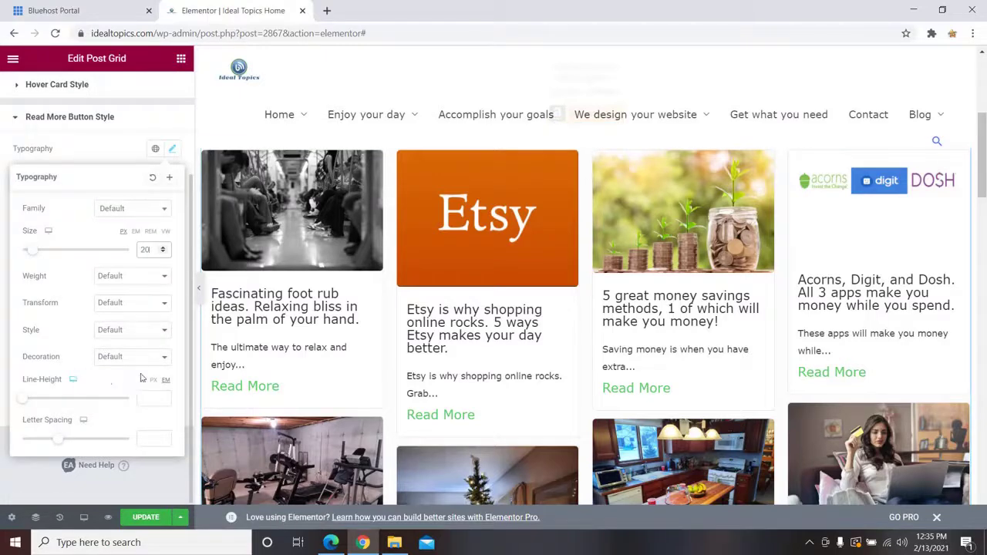
{"action": "scroll", "coordinate": [122, 253], "scroll_direction": "up", "scroll_amount": 1}
{"action": "left_click", "coordinate": [112, 234]}
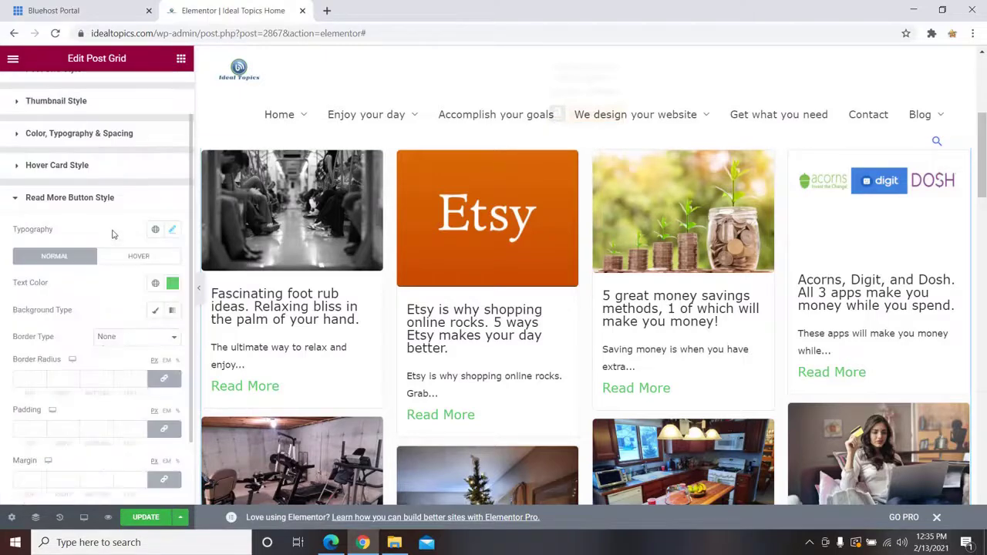
- Set the hover text color of the Read More button to red #D00E0E and check it on a post card
{"action": "scroll", "coordinate": [115, 340], "scroll_direction": "down", "scroll_amount": 1}
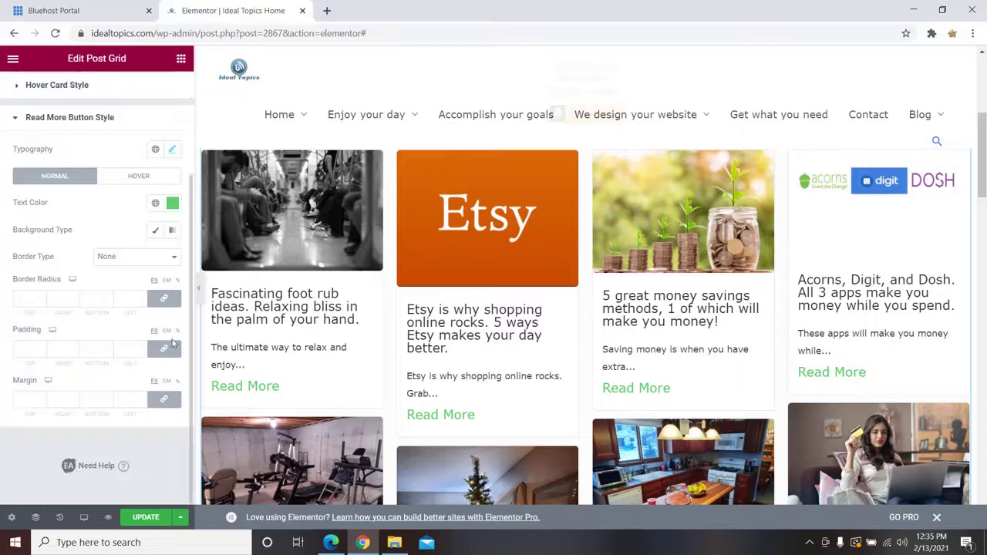
{"action": "scroll", "coordinate": [123, 337], "scroll_direction": "up", "scroll_amount": 1}
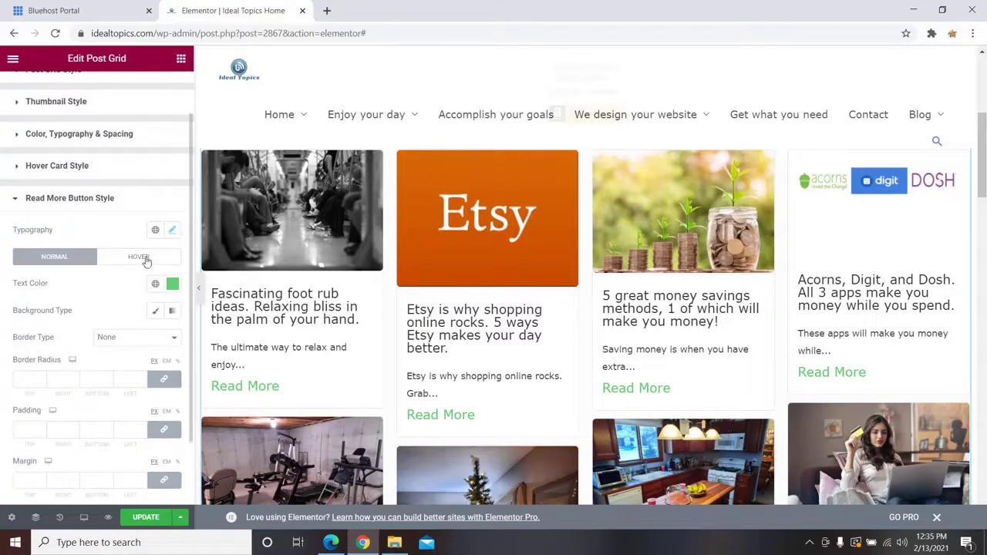
{"action": "left_click", "coordinate": [140, 257]}
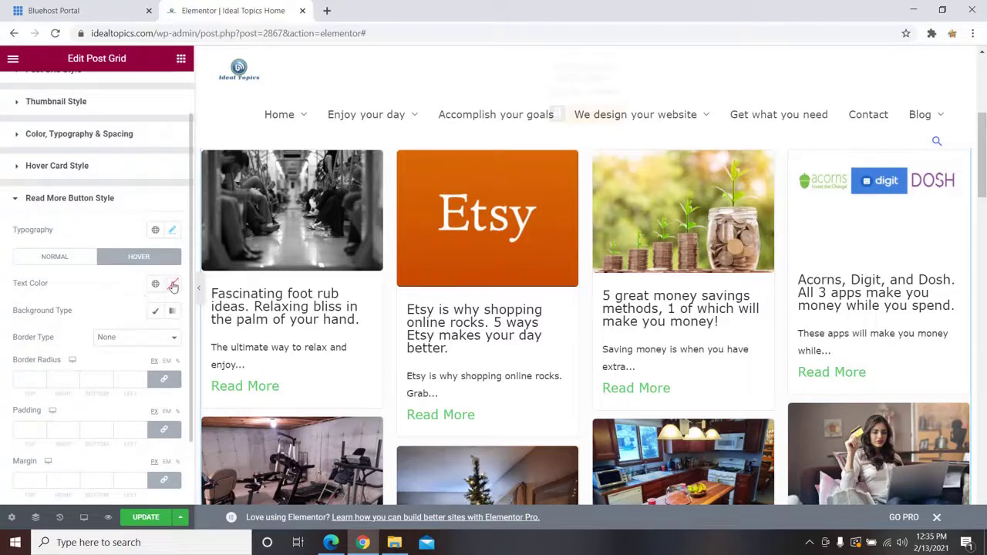
{"action": "left_click", "coordinate": [173, 286]}
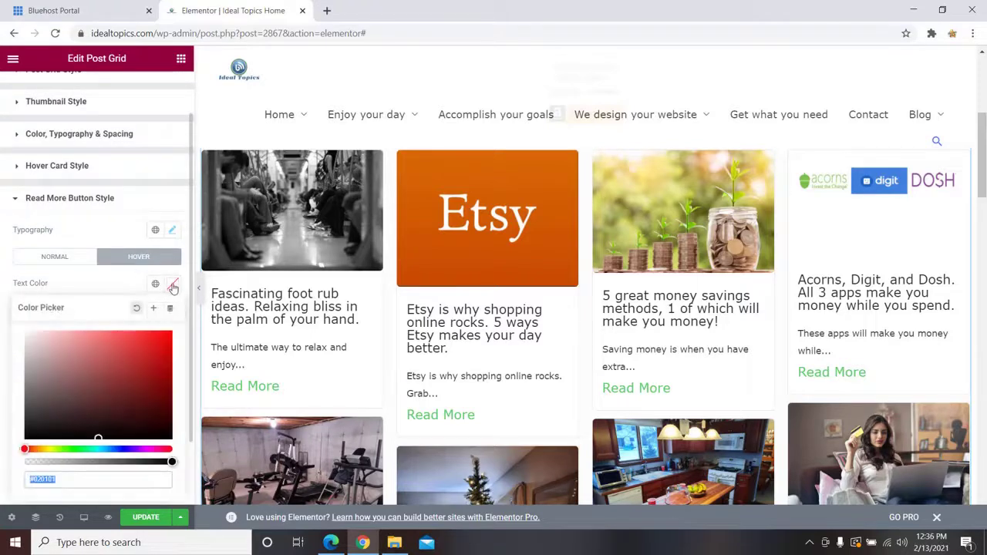
{"action": "left_click", "coordinate": [162, 350]}
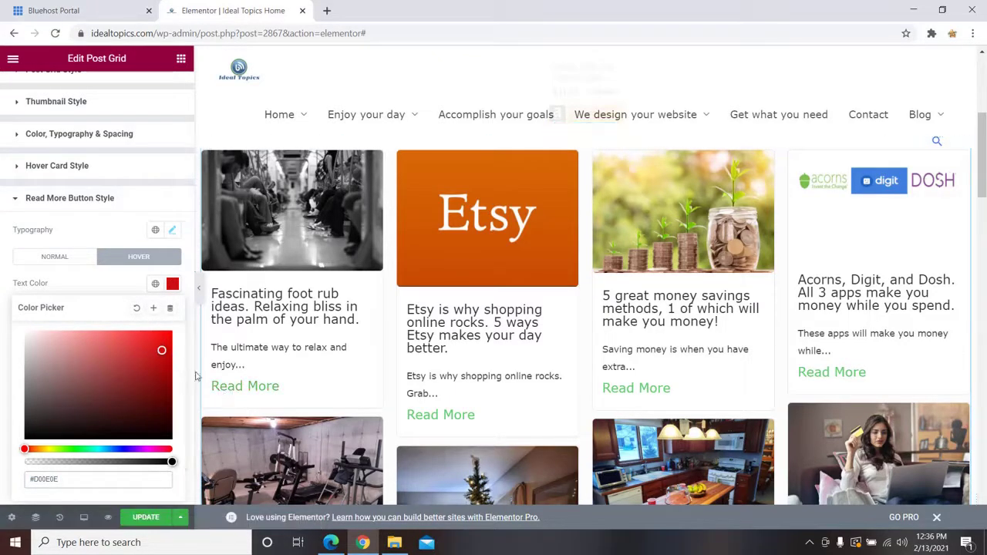
{"action": "left_click", "coordinate": [93, 283]}
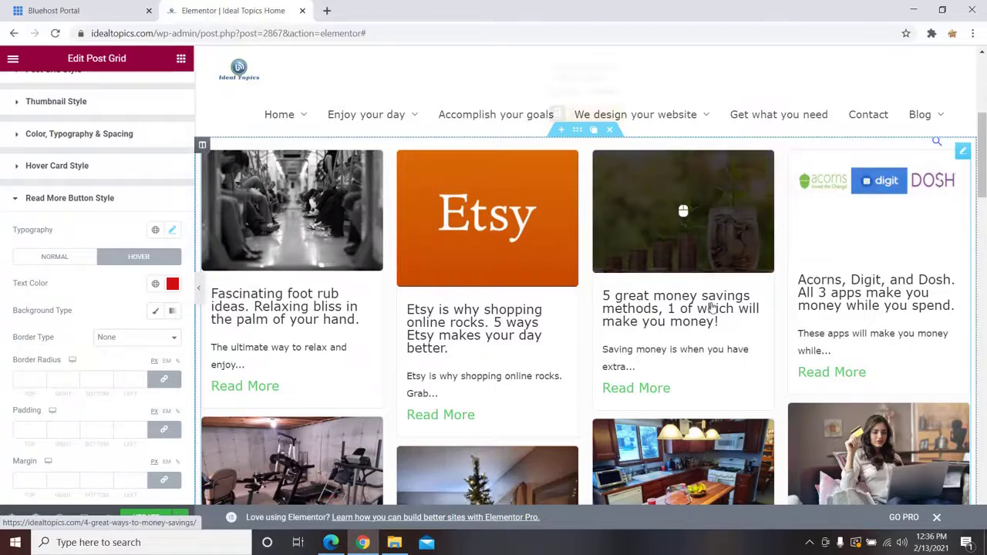
{"action": "scroll", "coordinate": [116, 340], "scroll_direction": "down", "scroll_amount": 2}
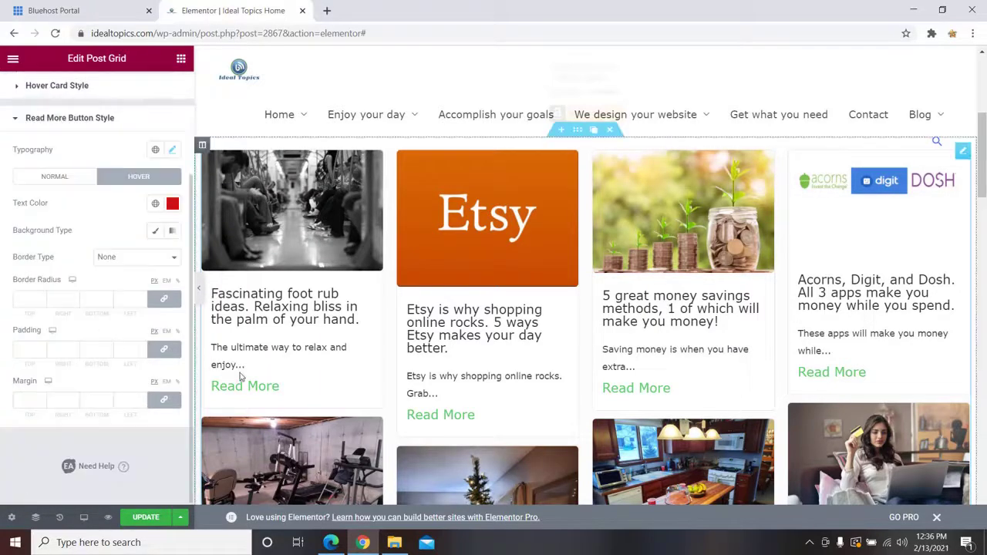
{"action": "scroll", "coordinate": [109, 374], "scroll_direction": "up", "scroll_amount": 2}
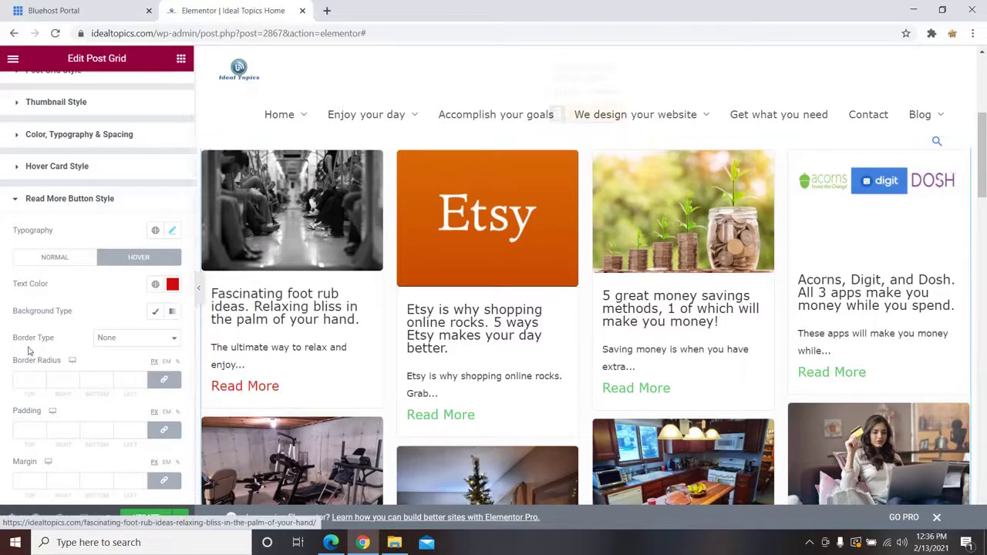
- Set the Read More typography decoration to Underline and check the post cards on the page
{"action": "scroll", "coordinate": [77, 329], "scroll_direction": "down", "scroll_amount": 2}
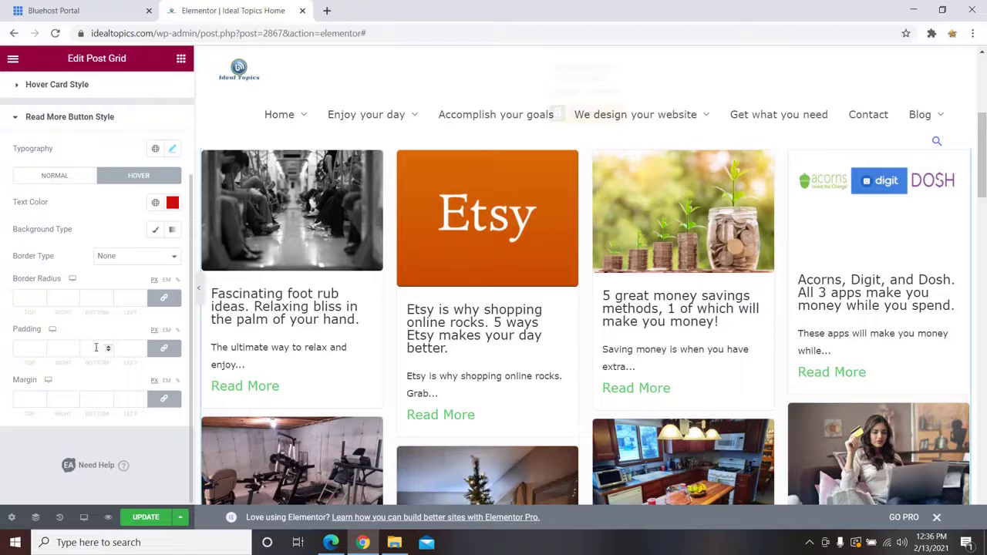
{"action": "scroll", "coordinate": [115, 337], "scroll_direction": "up", "scroll_amount": 2}
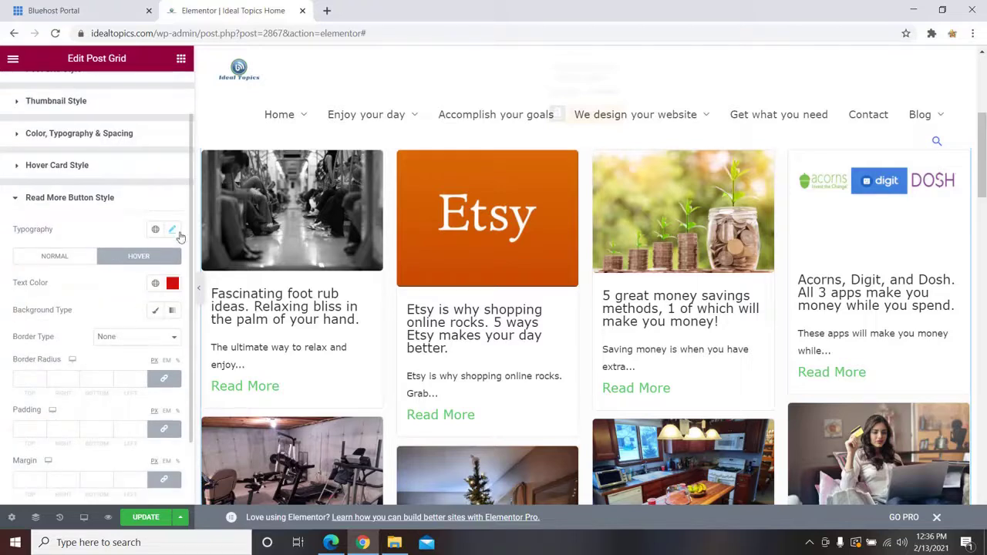
{"action": "left_click", "coordinate": [173, 230]}
{"action": "scroll", "coordinate": [61, 396], "scroll_direction": "down", "scroll_amount": 2}
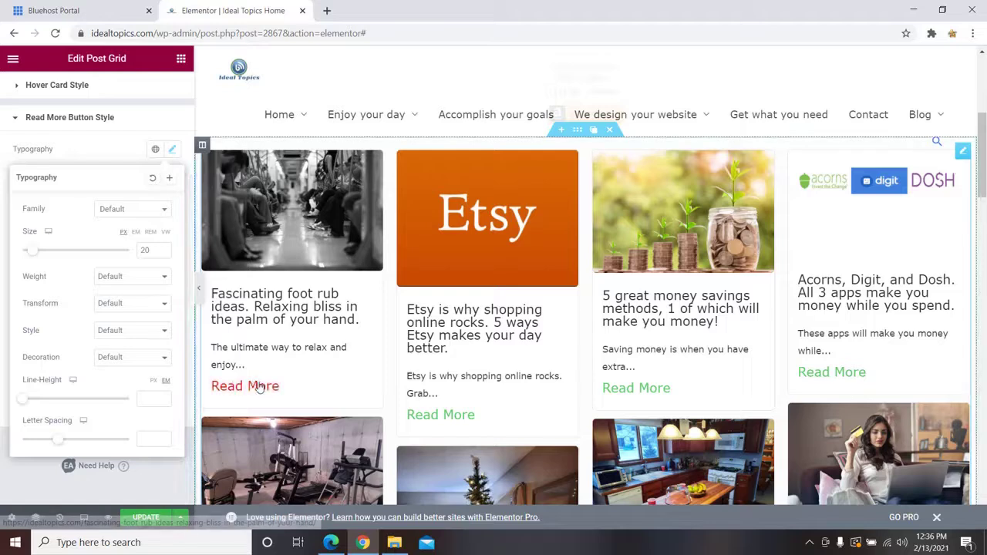
{"action": "left_click", "coordinate": [132, 359]}
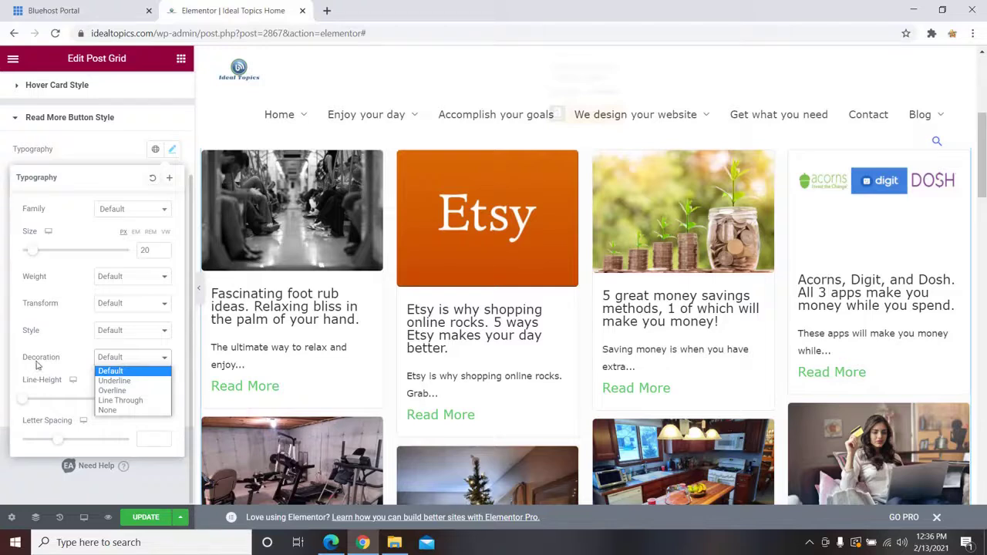
{"action": "left_click", "coordinate": [109, 381]}
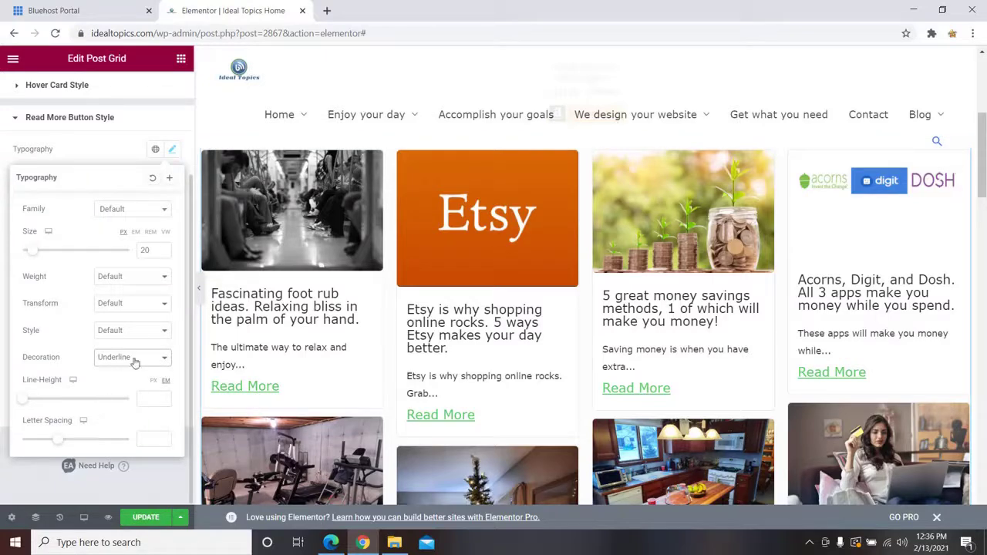
{"action": "scroll", "coordinate": [509, 250], "scroll_direction": "up", "scroll_amount": 3}
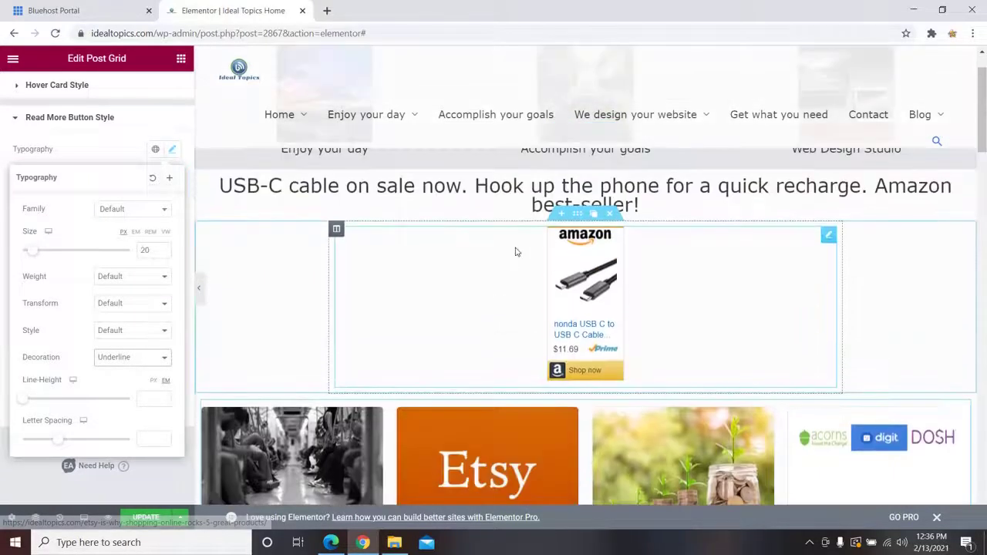
{"action": "scroll", "coordinate": [517, 252], "scroll_direction": "down", "scroll_amount": 2}
{"action": "scroll", "coordinate": [478, 324], "scroll_direction": "down", "scroll_amount": 1}
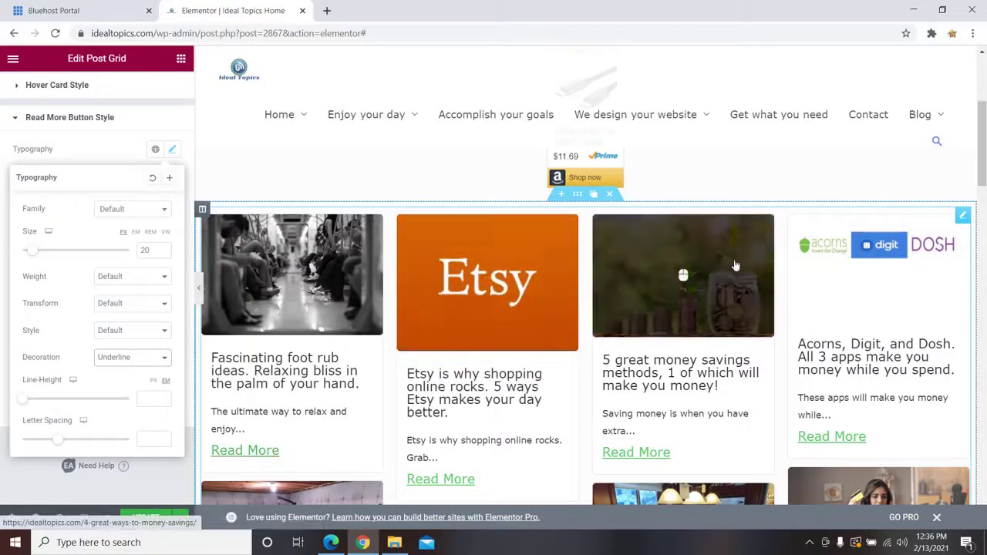
- Update the page, switch to the live idealtopics.com site in Microsoft Edge and maximize its window
{"action": "left_click", "coordinate": [146, 516]}
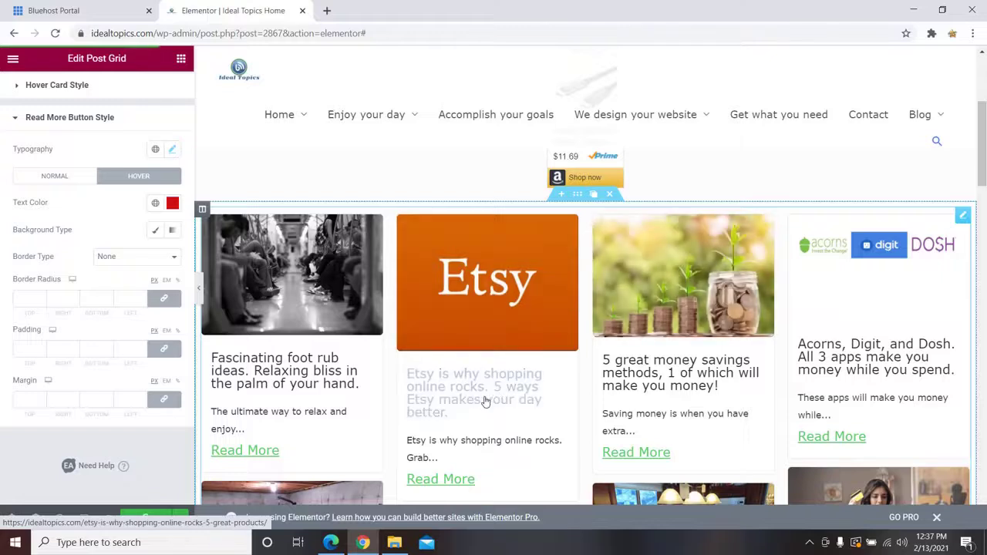
{"action": "left_click", "coordinate": [332, 544]}
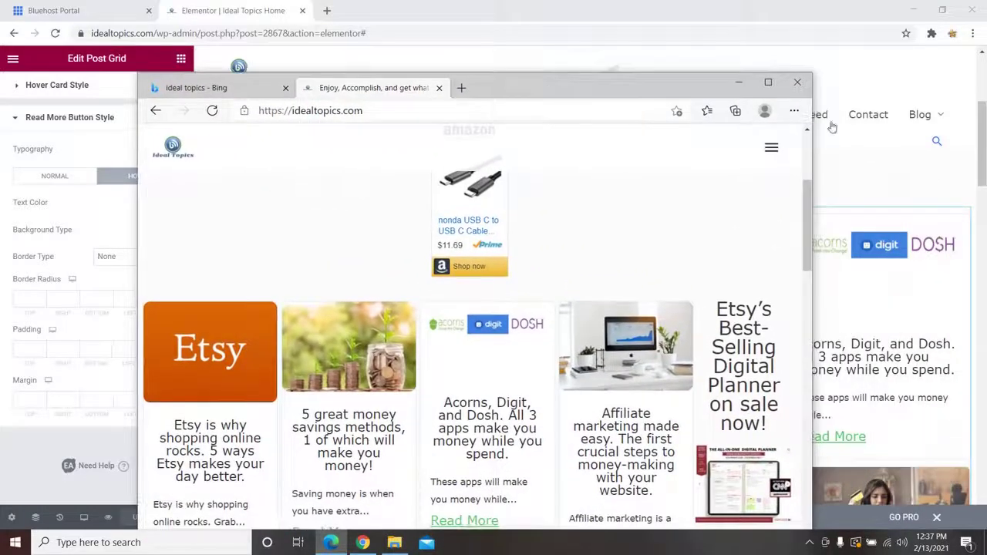
{"action": "left_click", "coordinate": [769, 81]}
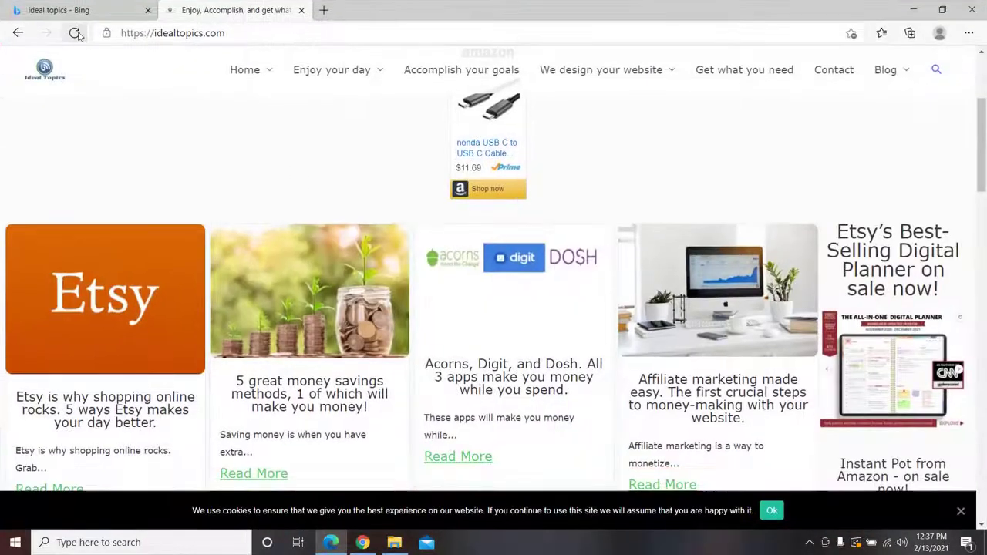
- Reload the live idealtopics.com home page and review the post grid cards down to the last row
{"action": "left_click", "coordinate": [74, 34]}
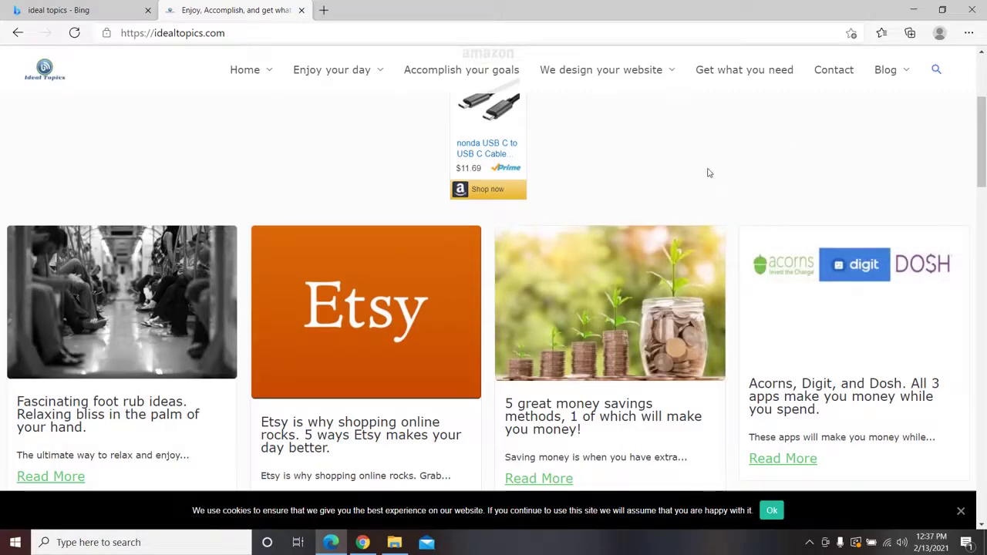
{"action": "scroll", "coordinate": [543, 296], "scroll_direction": "down", "scroll_amount": 4}
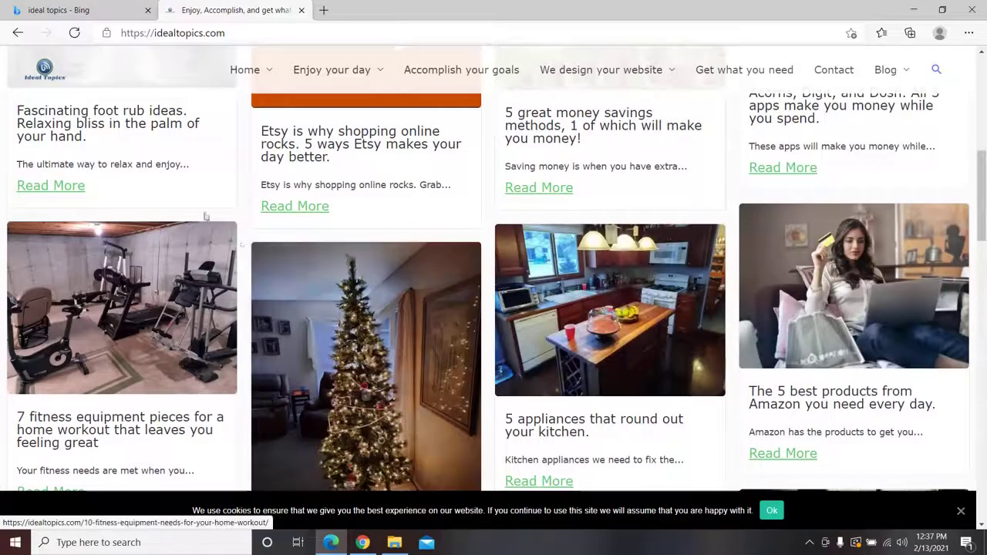
{"action": "scroll", "coordinate": [324, 254], "scroll_direction": "down", "scroll_amount": 2}
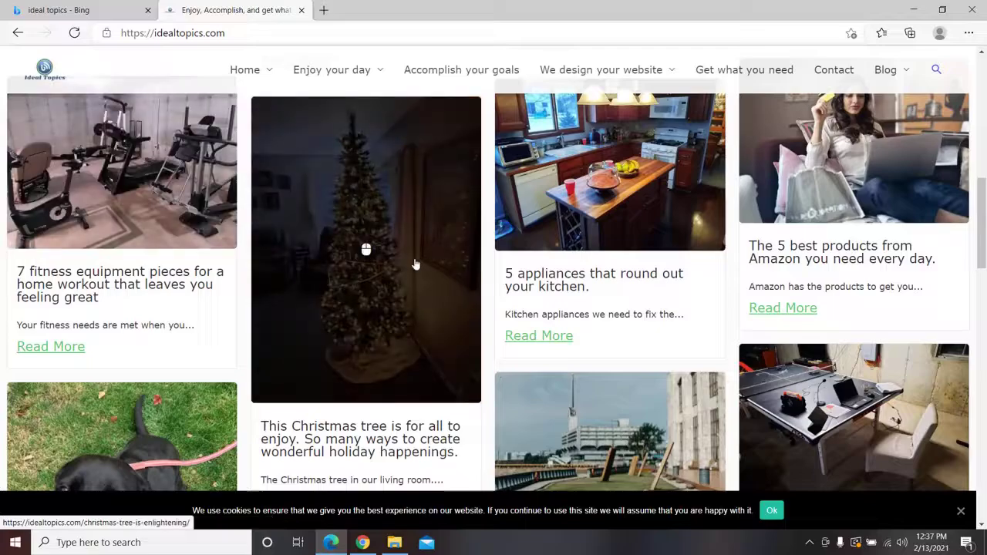
{"action": "scroll", "coordinate": [414, 265], "scroll_direction": "down", "scroll_amount": 4}
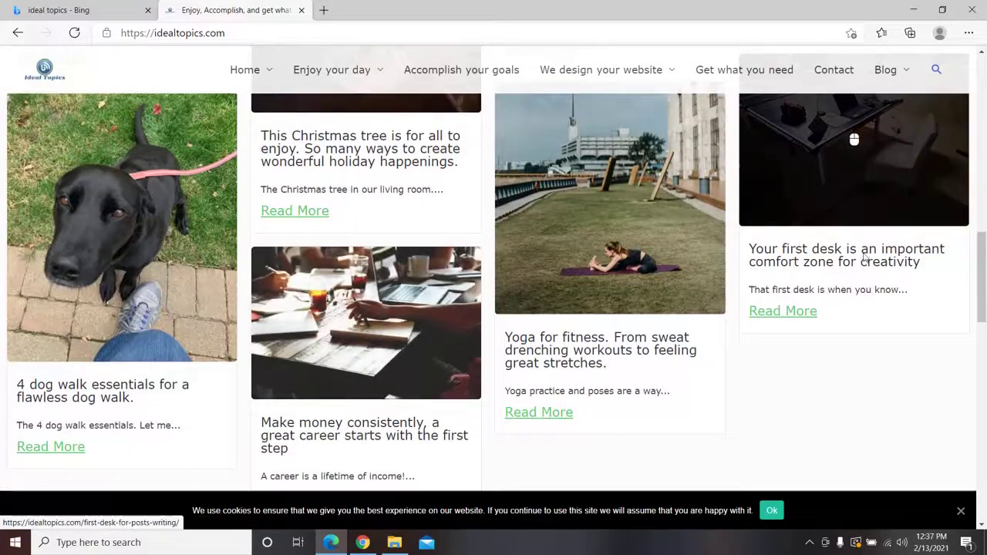
{"action": "scroll", "coordinate": [853, 286], "scroll_direction": "up", "scroll_amount": 8}
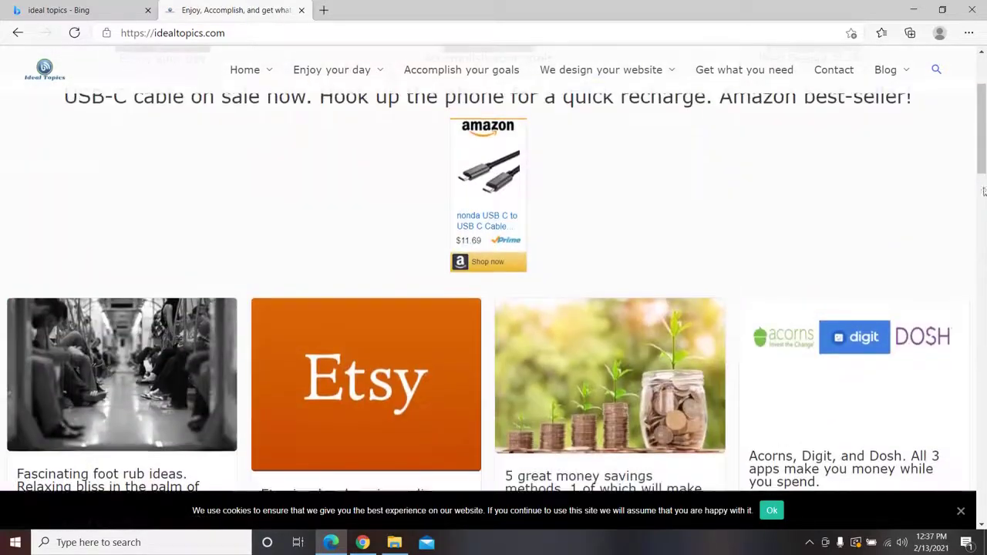
- Open the "5 great money savings methods" post from its grid image, look through the article and return to the home page
{"action": "scroll", "coordinate": [877, 238], "scroll_direction": "down", "scroll_amount": 2}
{"action": "left_click", "coordinate": [610, 238]}
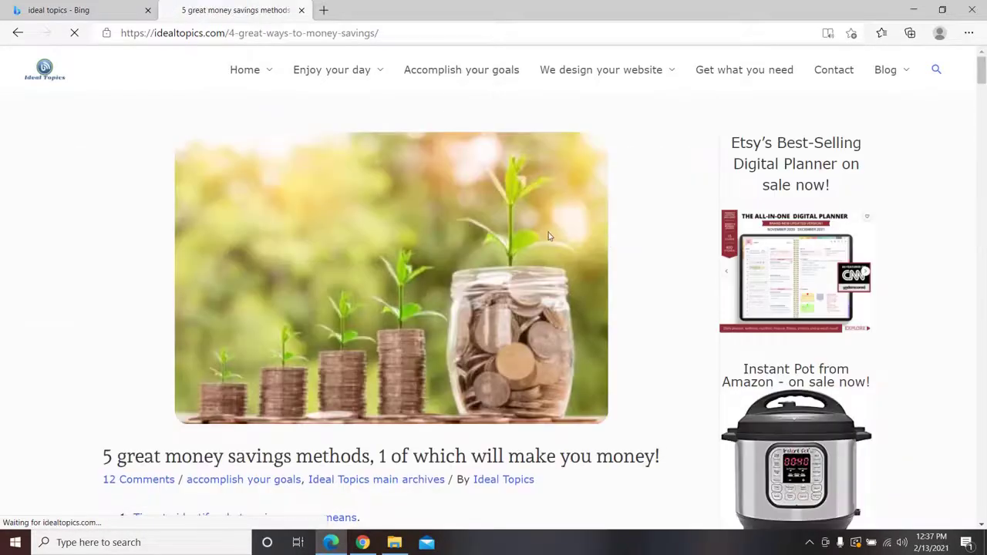
{"action": "scroll", "coordinate": [540, 247], "scroll_direction": "down", "scroll_amount": 15}
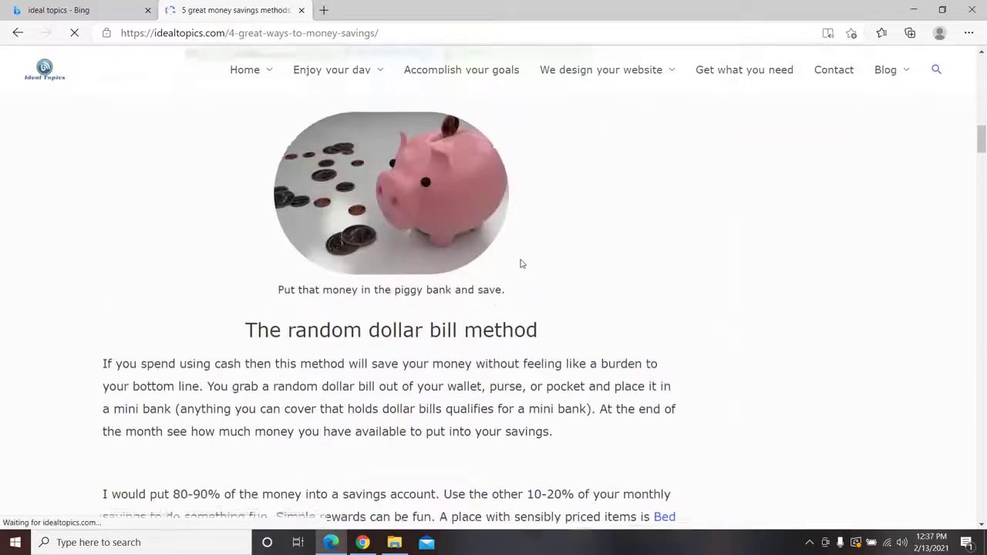
{"action": "scroll", "coordinate": [521, 260], "scroll_direction": "down", "scroll_amount": 4}
{"action": "left_click", "coordinate": [18, 33]}
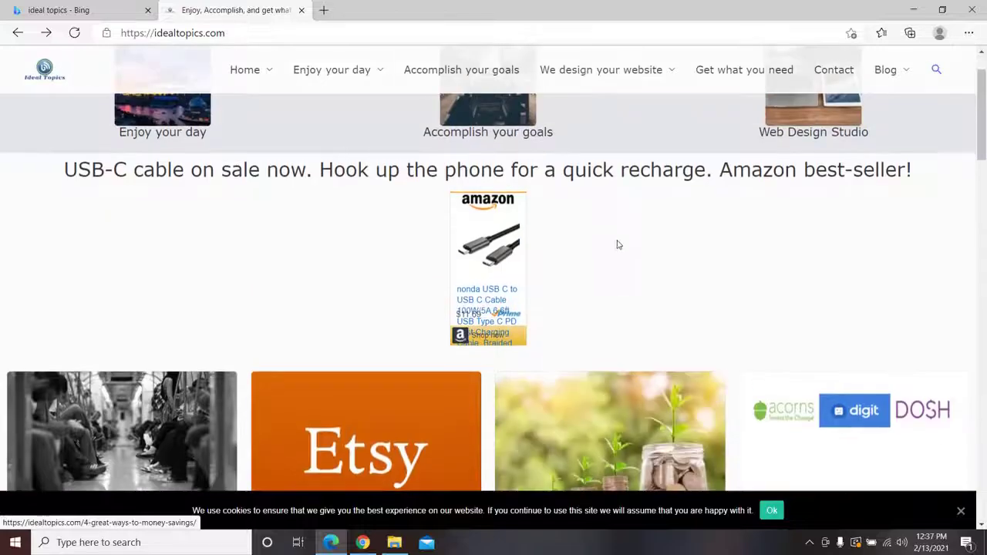
- Examine the live post grid down to the guest post section, then switch back to the Elementor editor in Chrome
{"action": "scroll", "coordinate": [510, 159], "scroll_direction": "down", "scroll_amount": 3}
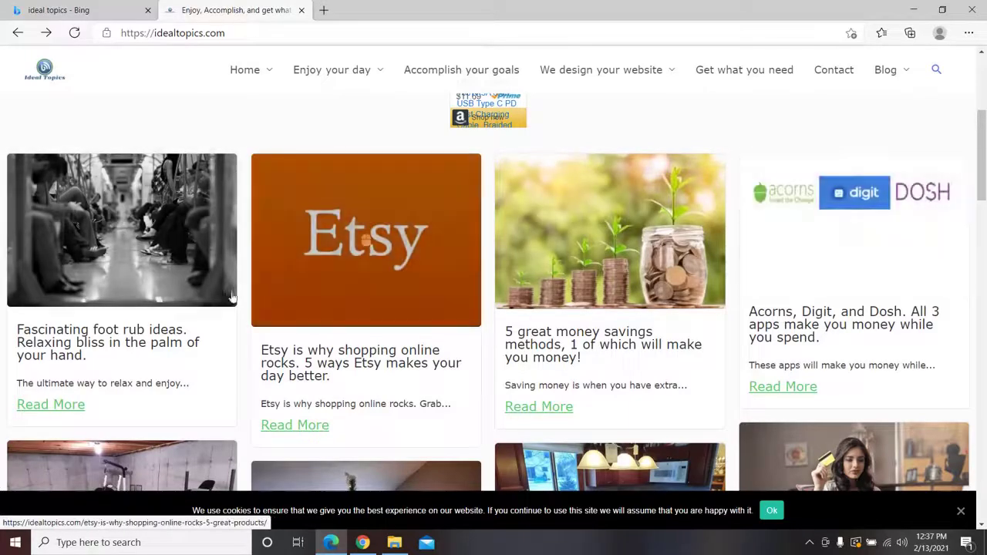
{"action": "scroll", "coordinate": [280, 304], "scroll_direction": "down", "scroll_amount": 4}
{"action": "scroll", "coordinate": [281, 304], "scroll_direction": "down", "scroll_amount": 5}
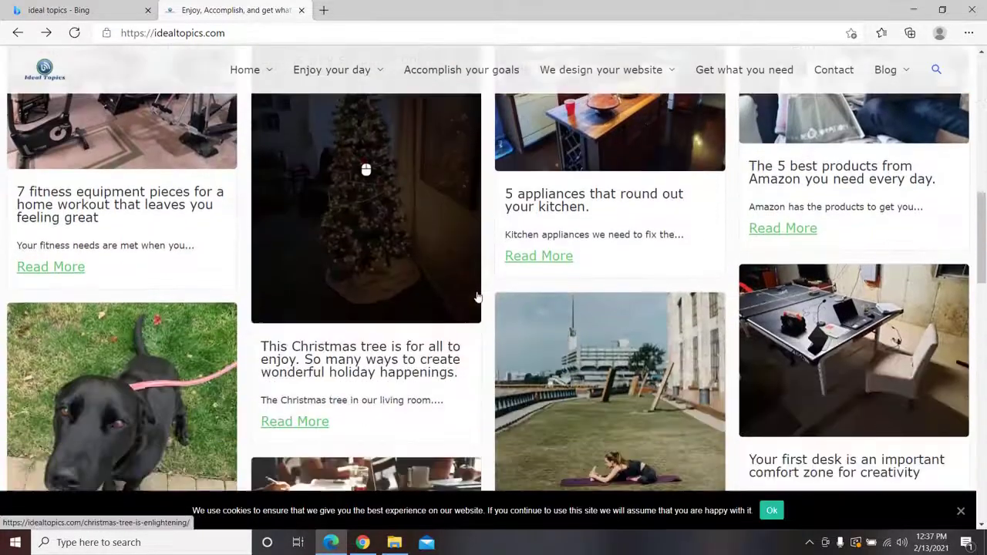
{"action": "scroll", "coordinate": [463, 295], "scroll_direction": "up", "scroll_amount": 10}
{"action": "scroll", "coordinate": [455, 293], "scroll_direction": "down", "scroll_amount": 10}
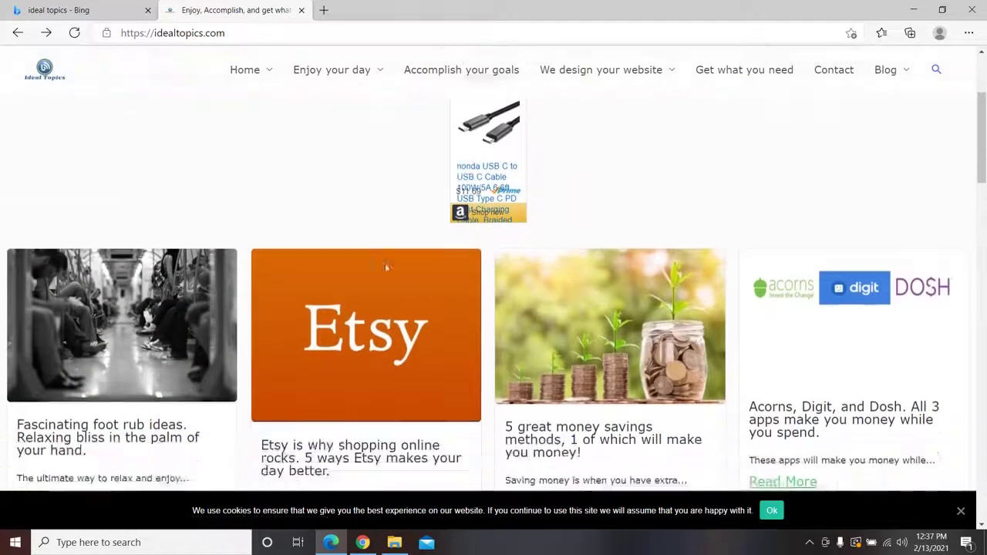
{"action": "scroll", "coordinate": [498, 378], "scroll_direction": "down", "scroll_amount": 3}
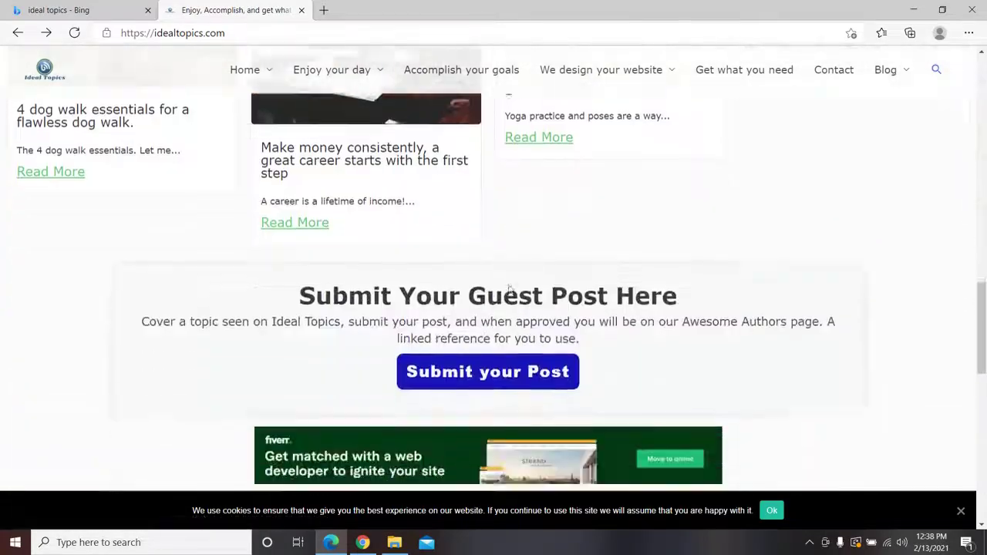
{"action": "scroll", "coordinate": [575, 262], "scroll_direction": "up", "scroll_amount": 4}
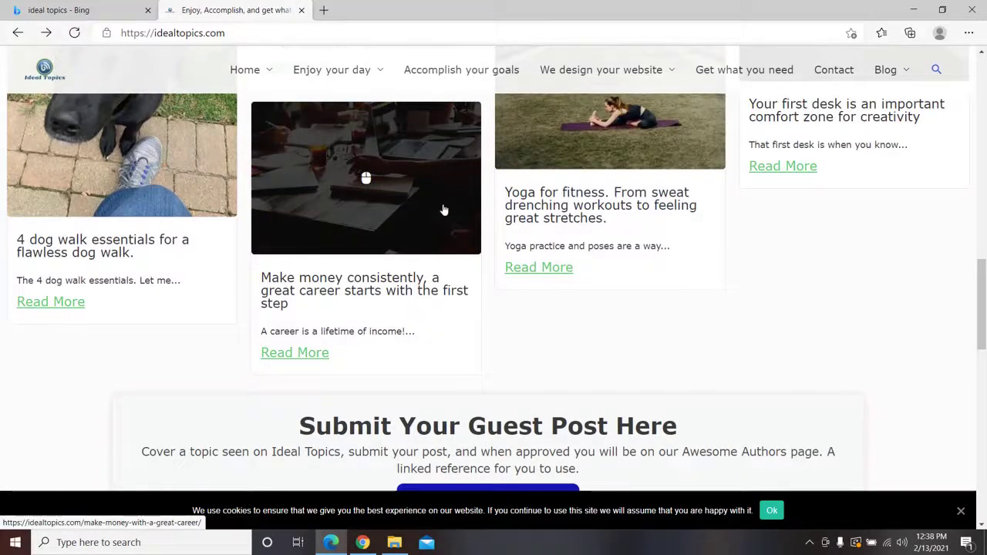
{"action": "left_click", "coordinate": [368, 545]}
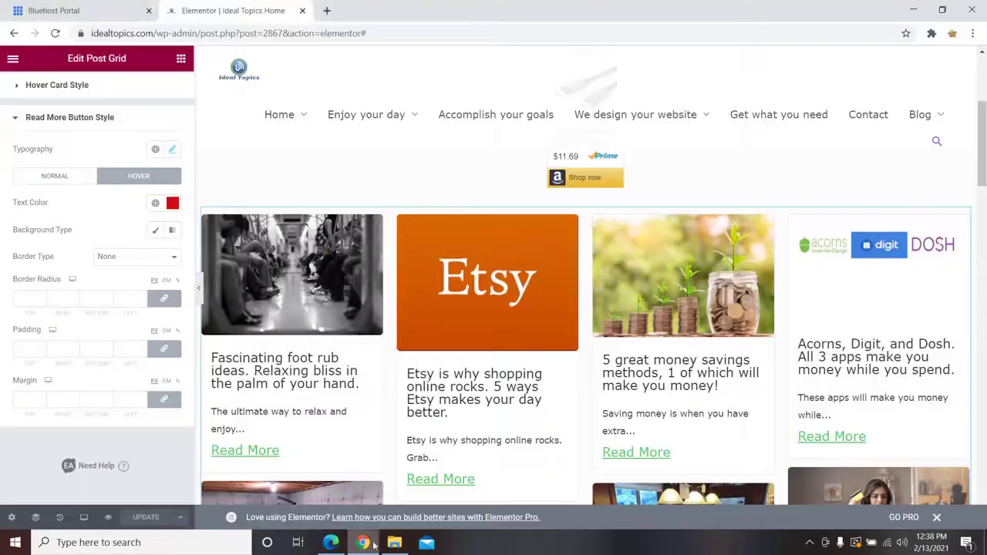